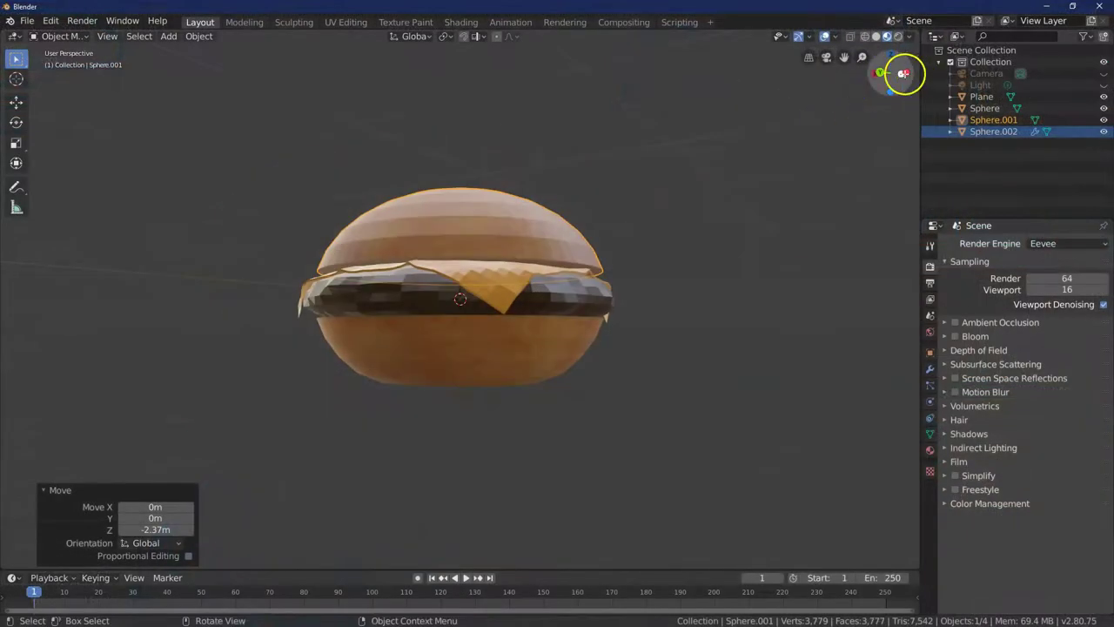
# Orbit and zoom around the finished burger to view it from above and the side.
pyautogui.moveTo(913, 65); pyautogui.dragTo(858, 120)
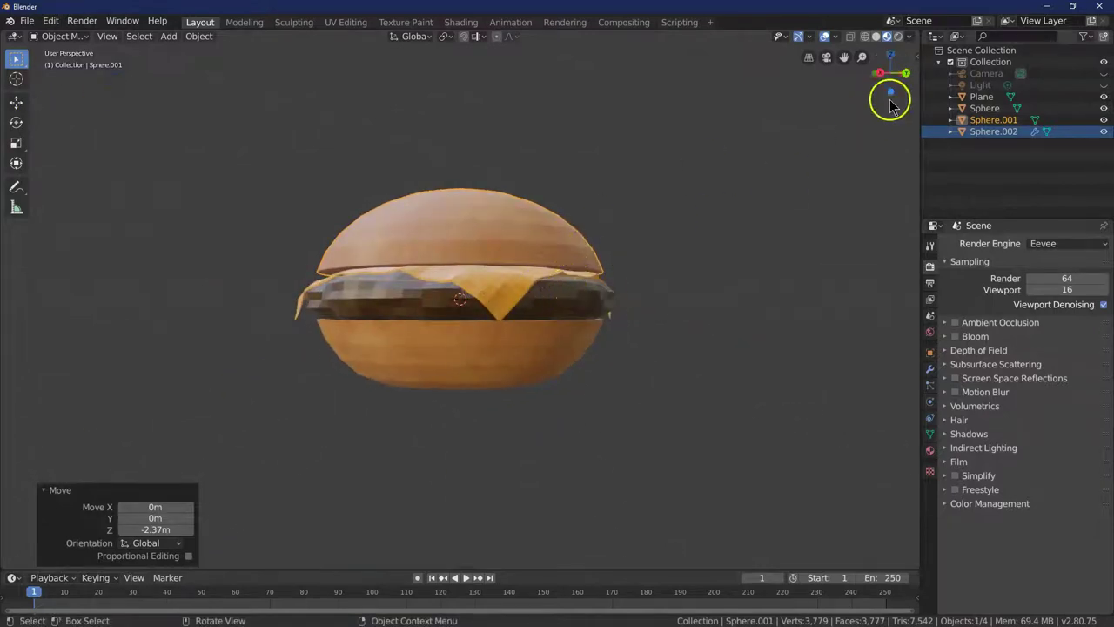
pyautogui.moveTo(878, 74)
pyautogui.mouseDown()
pyautogui.moveTo(875, 61)
pyautogui.moveTo(892, 64)
pyautogui.mouseUp()
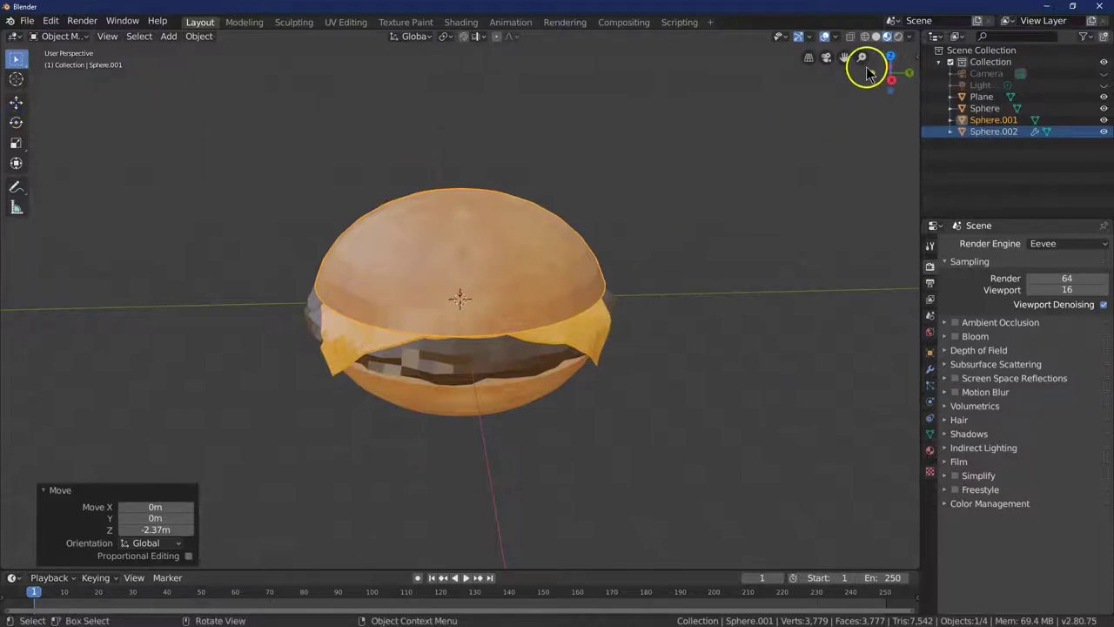
pyautogui.moveTo(860, 58); pyautogui.dragTo(531, 305)
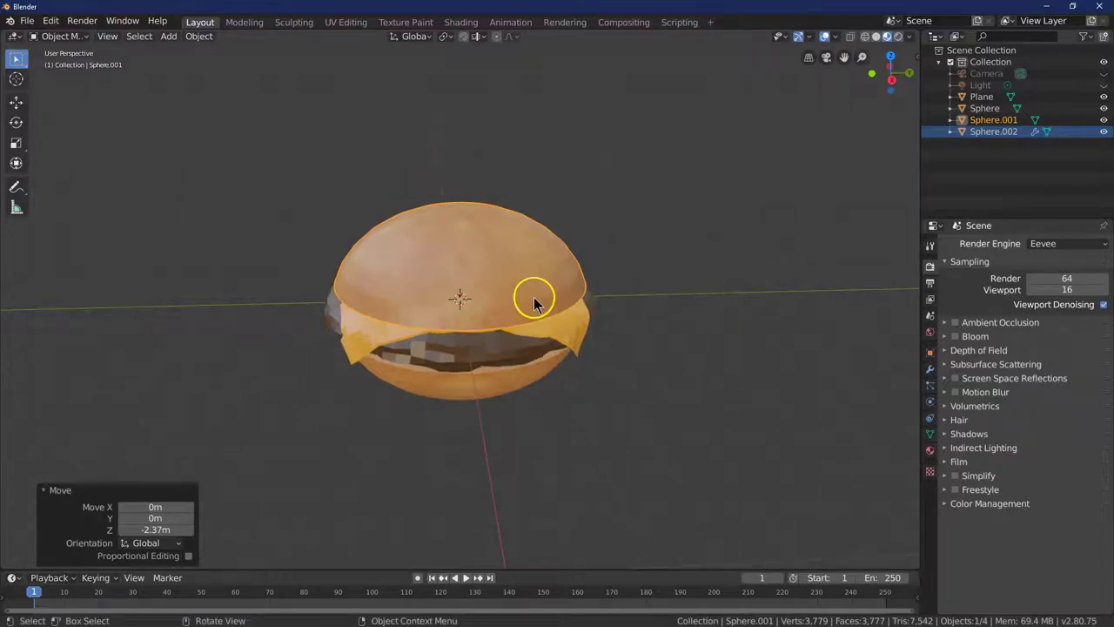
pyautogui.moveTo(534, 303); pyautogui.dragTo(473, 261, button='middle')
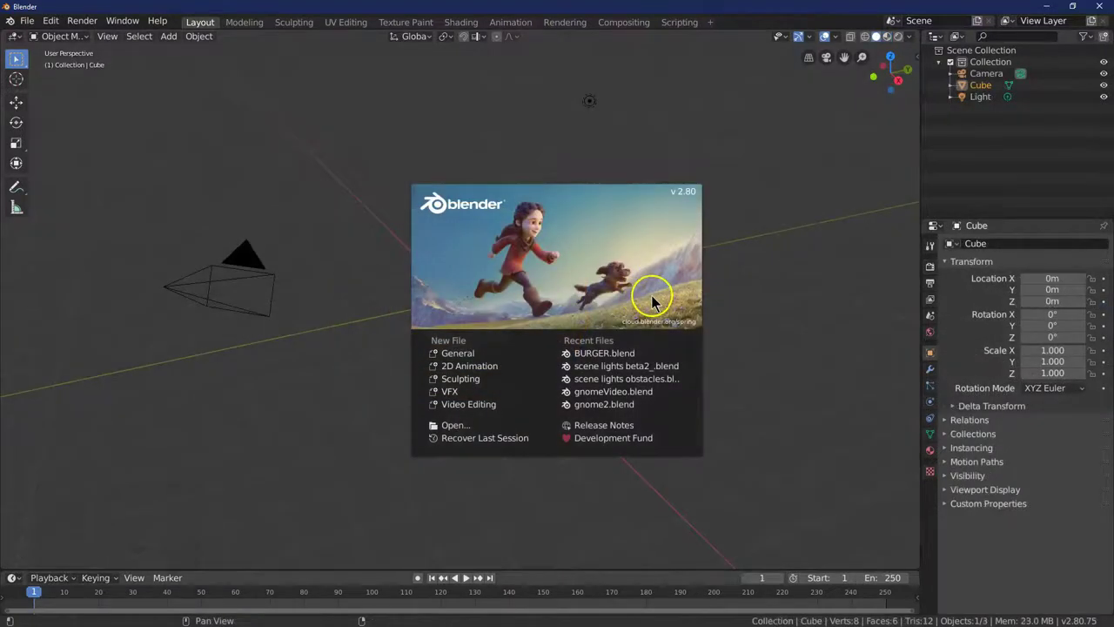
# Start a General scene and hide the camera and light in the viewport.
pyautogui.click(498, 361)
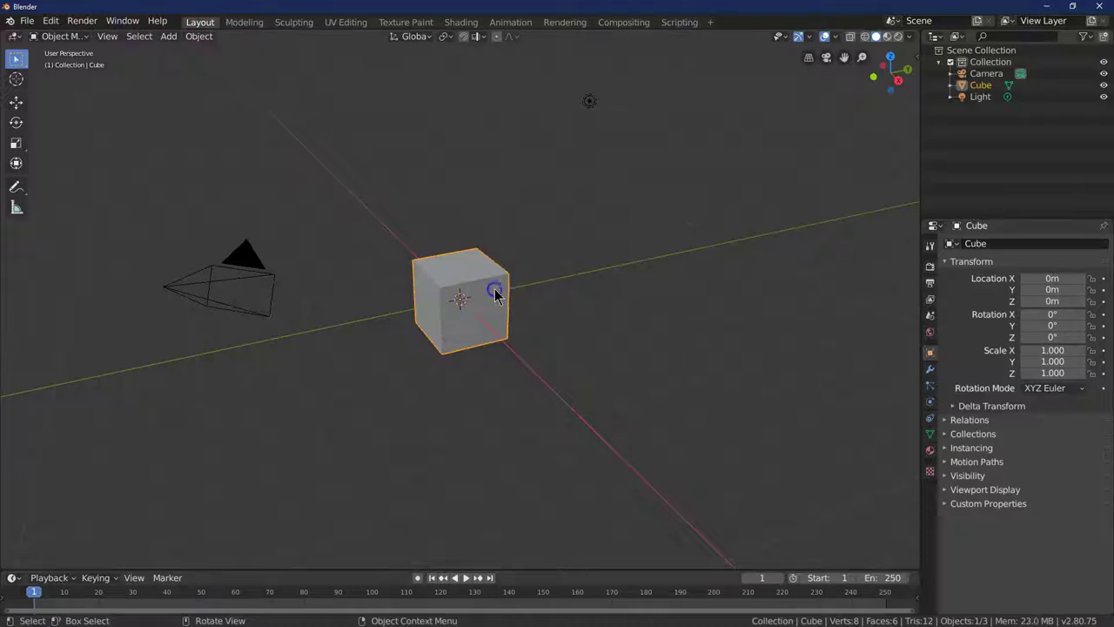
pyautogui.click(1103, 97)
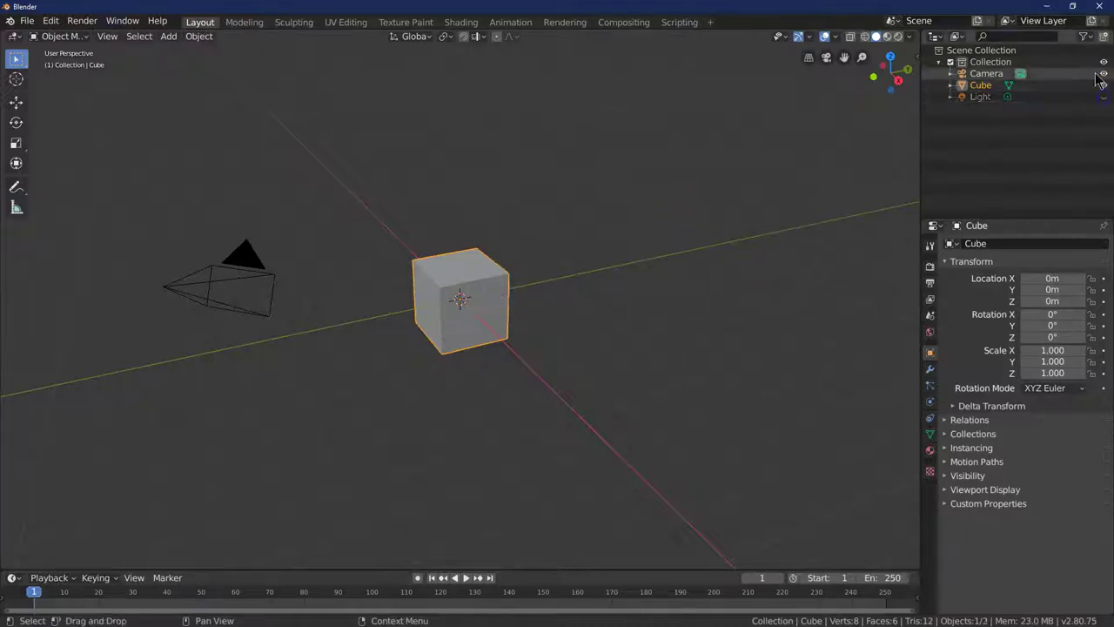
pyautogui.click(1103, 73)
# Delete the default cube to leave the viewport empty.
pyautogui.click(200, 37)
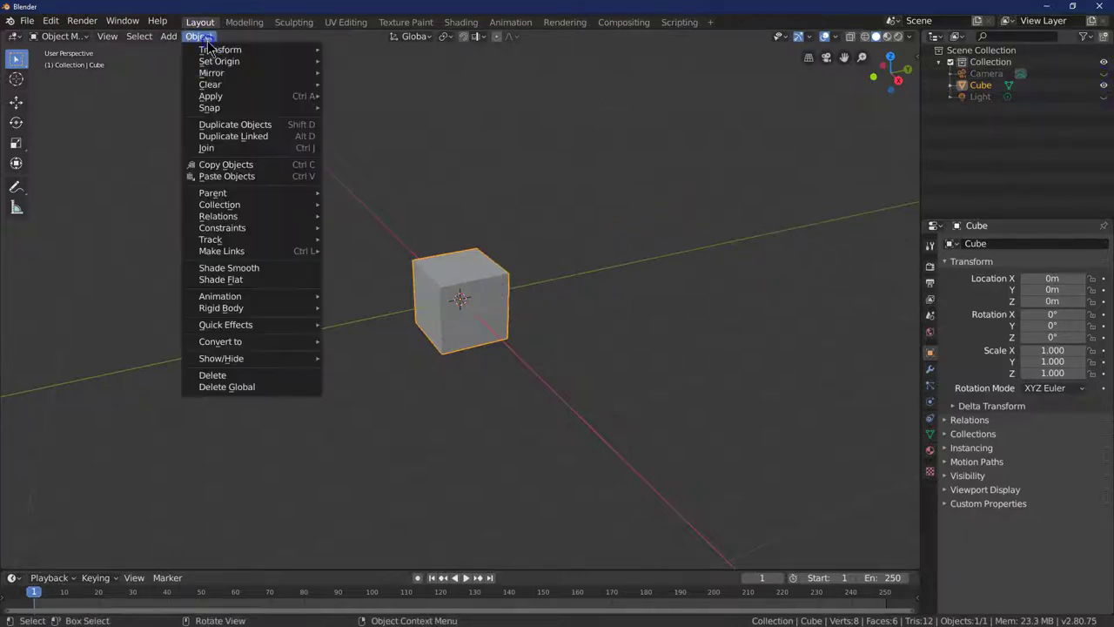
pyautogui.click(247, 376)
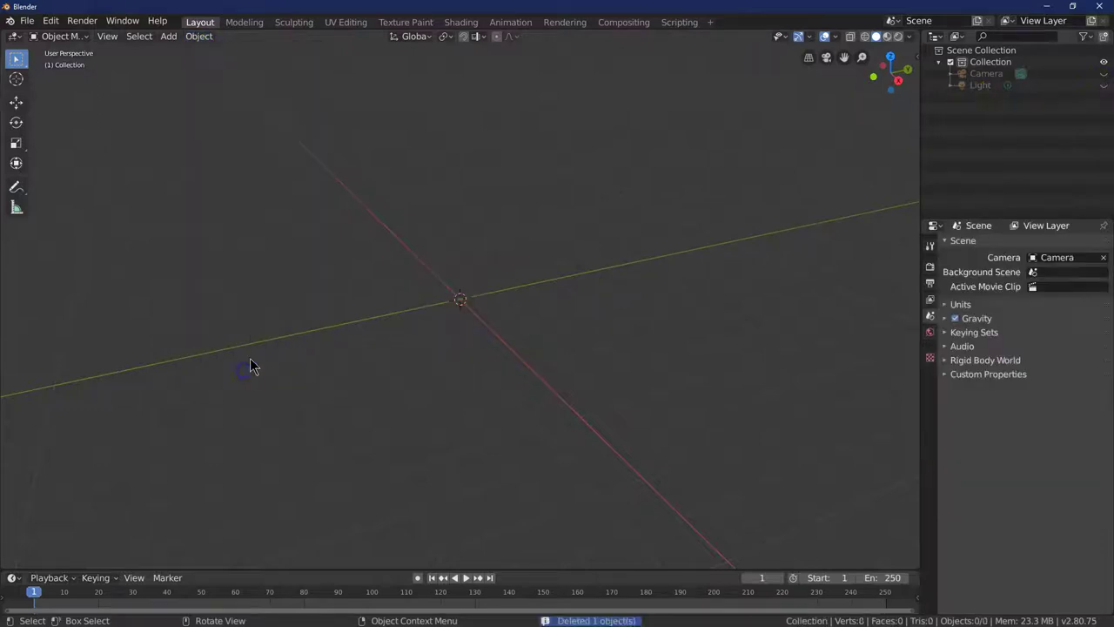
pyautogui.click(198, 36)
pyautogui.moveTo(168, 36)
pyautogui.moveTo(209, 57)
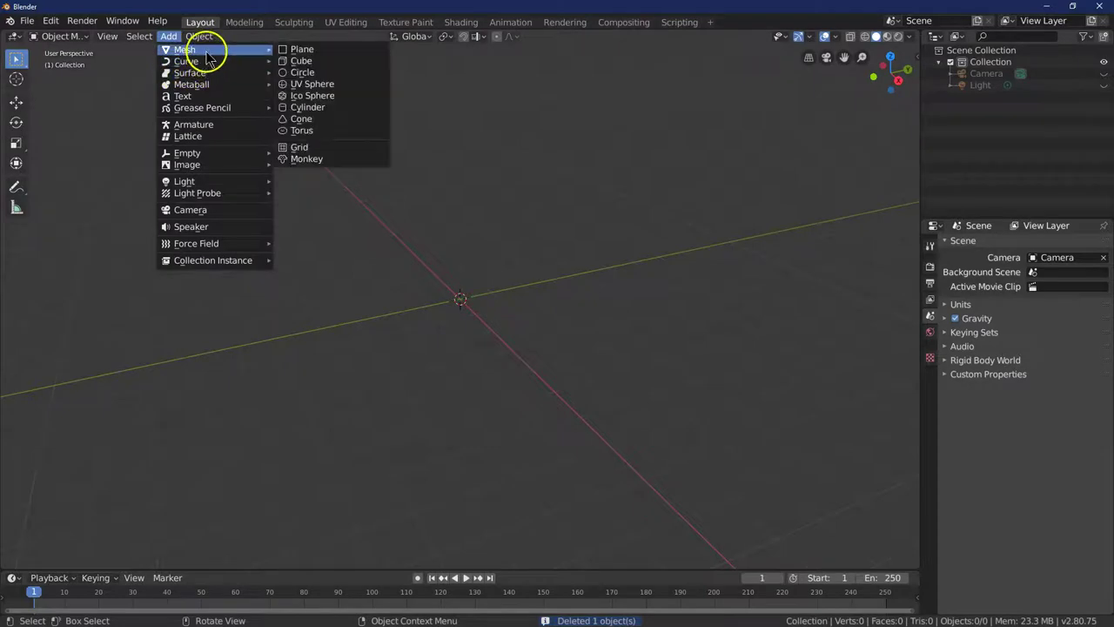
# Add a UV sphere with 64 segments.
pyautogui.click(317, 83)
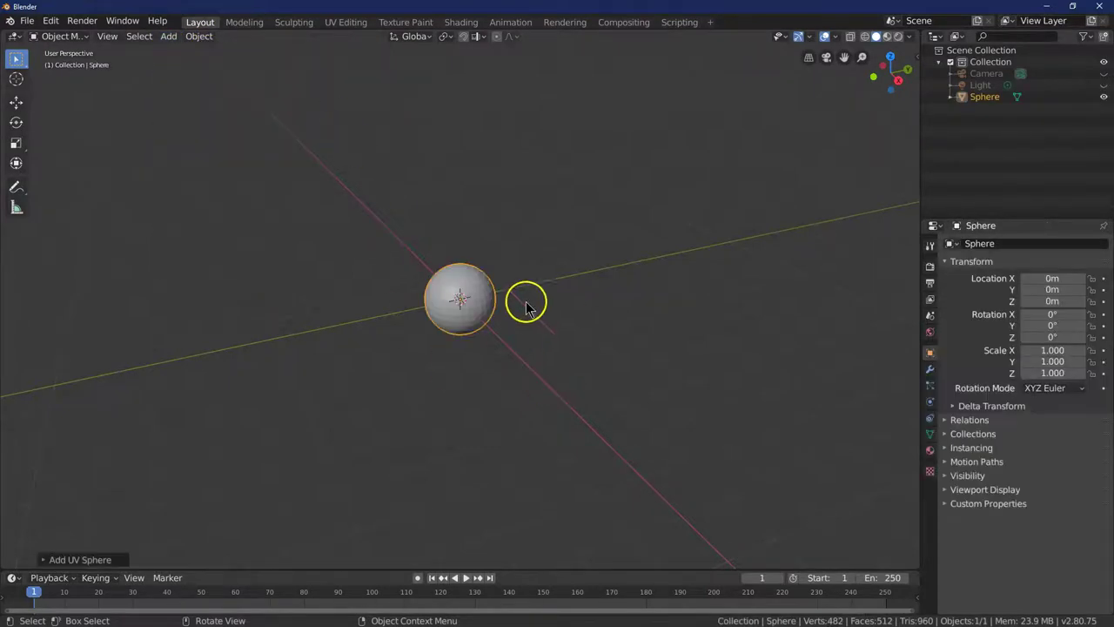
pyautogui.click(54, 559)
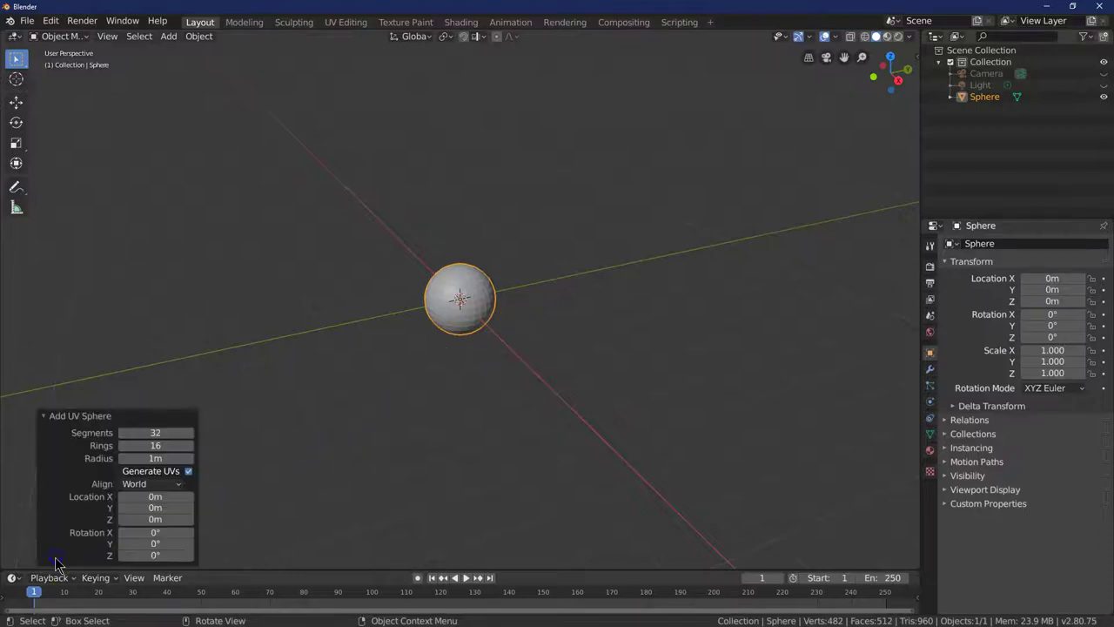
pyautogui.click(171, 436)
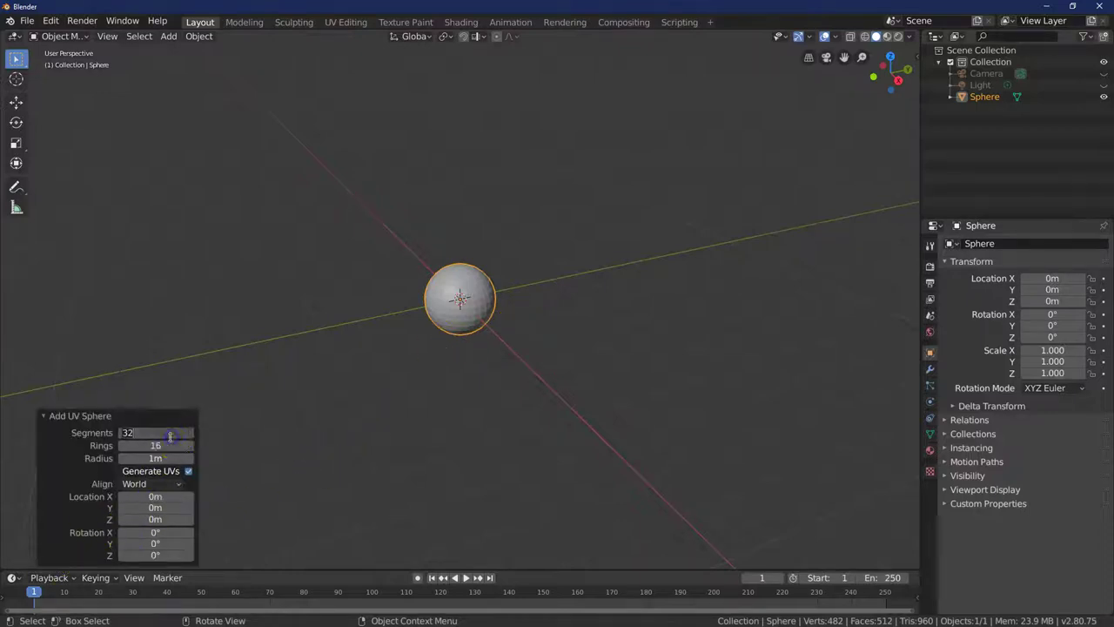
pyautogui.press('Return')
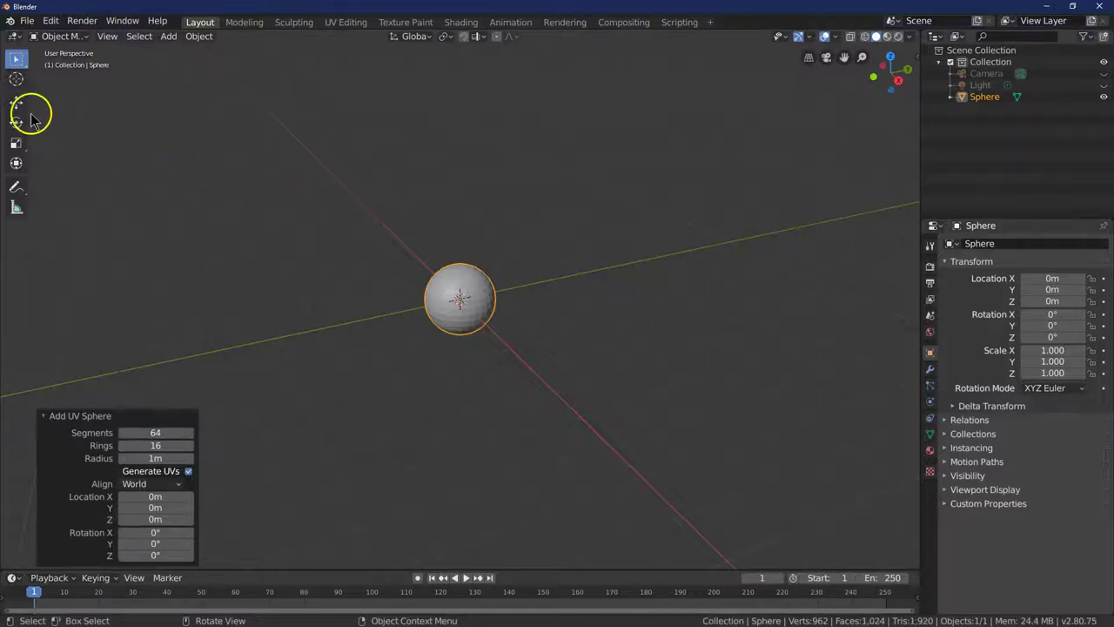
# Scale the sphere to 3.5 × 3.5 × 2.5 to flatten it.
pyautogui.click(15, 142)
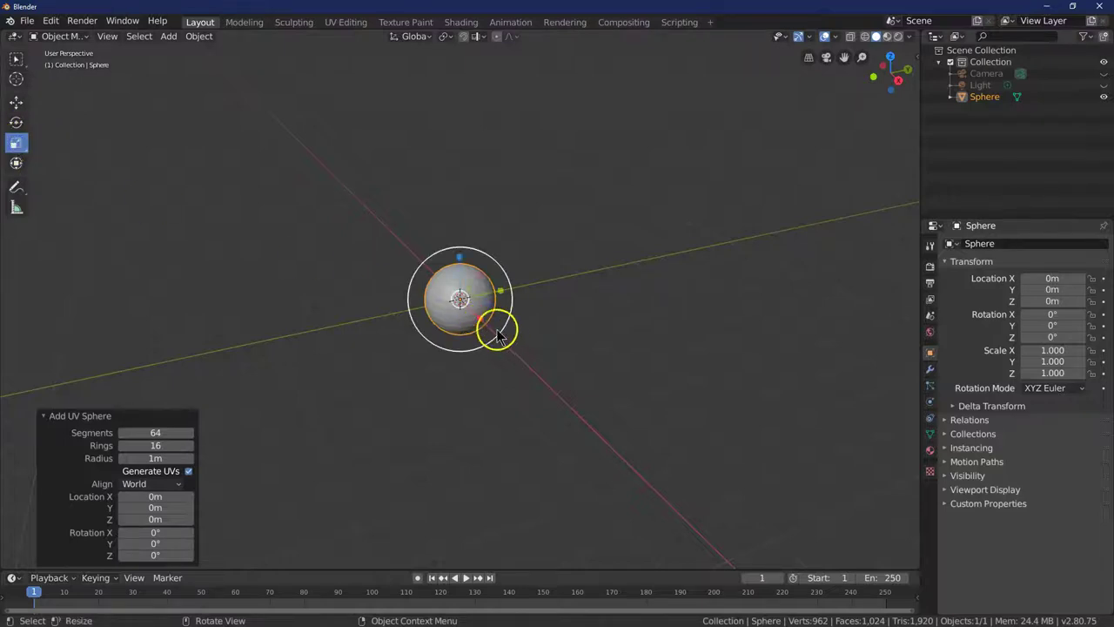
pyautogui.moveTo(497, 335); pyautogui.dragTo(626, 357)
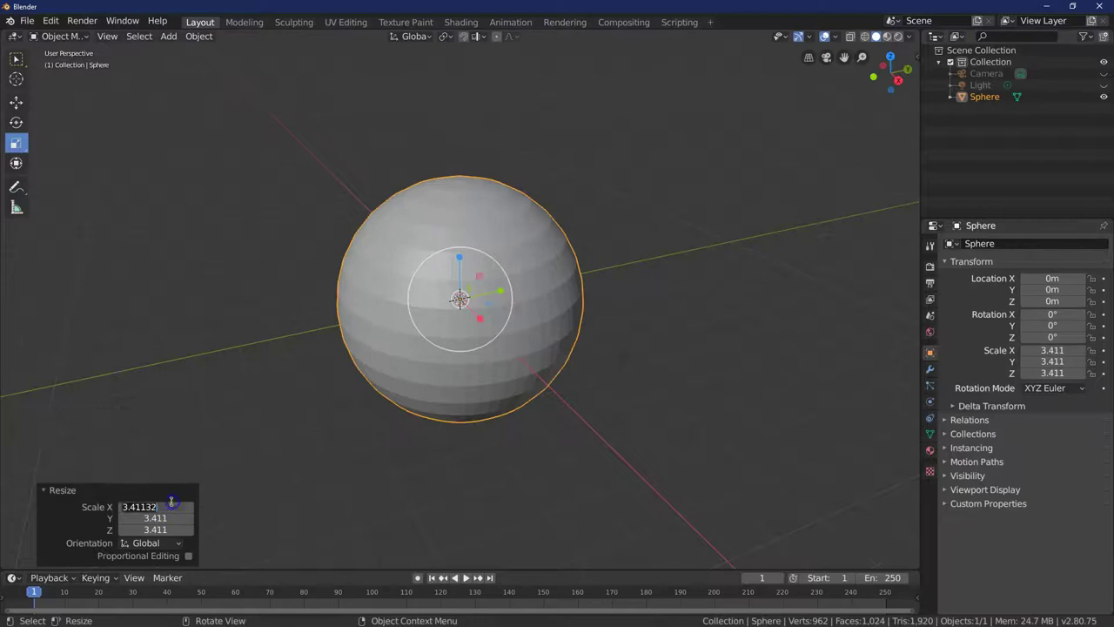
pyautogui.click(172, 504)
pyautogui.write('3.5')
pyautogui.press('Tab')
pyautogui.write('3.5')
pyautogui.press('Tab')
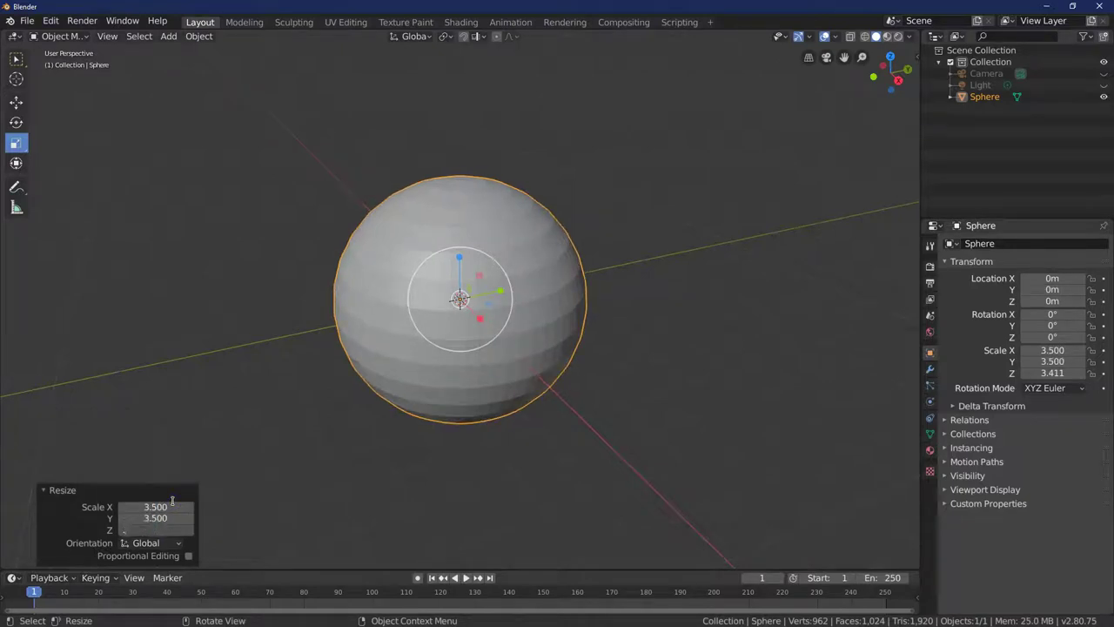
pyautogui.write('3.5')
pyautogui.press('Return')
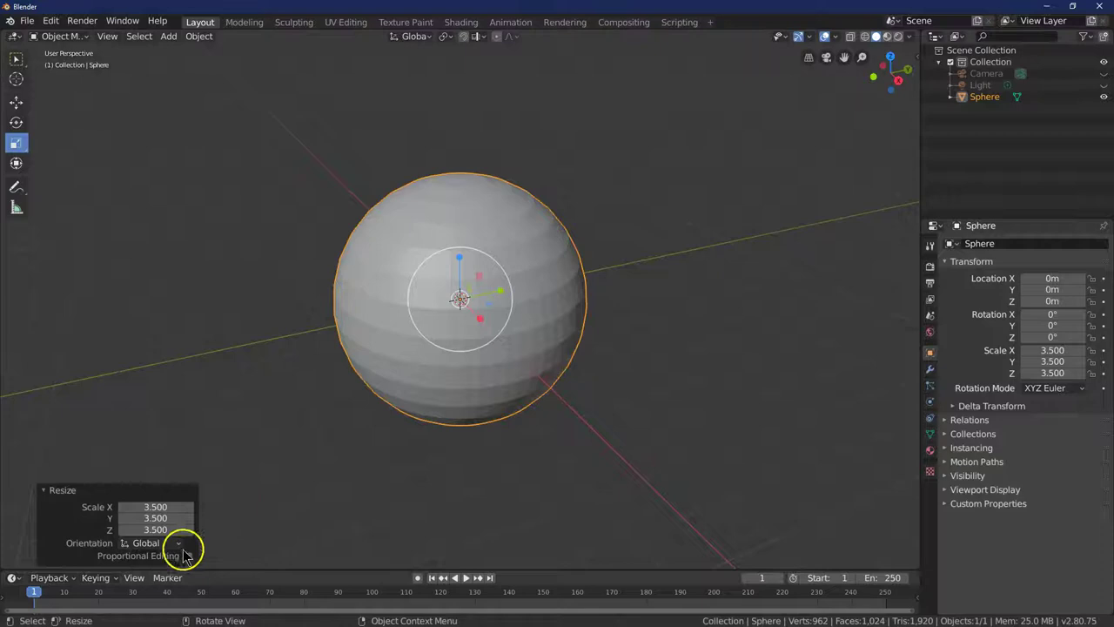
pyautogui.click(161, 529)
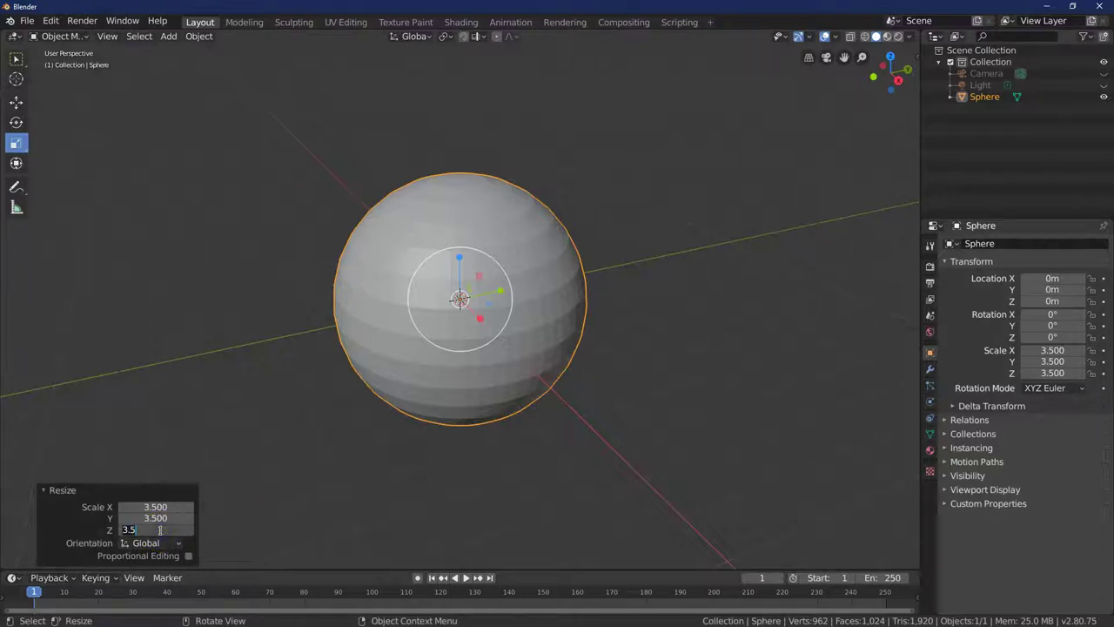
pyautogui.write('2.5')
pyautogui.press('Return')
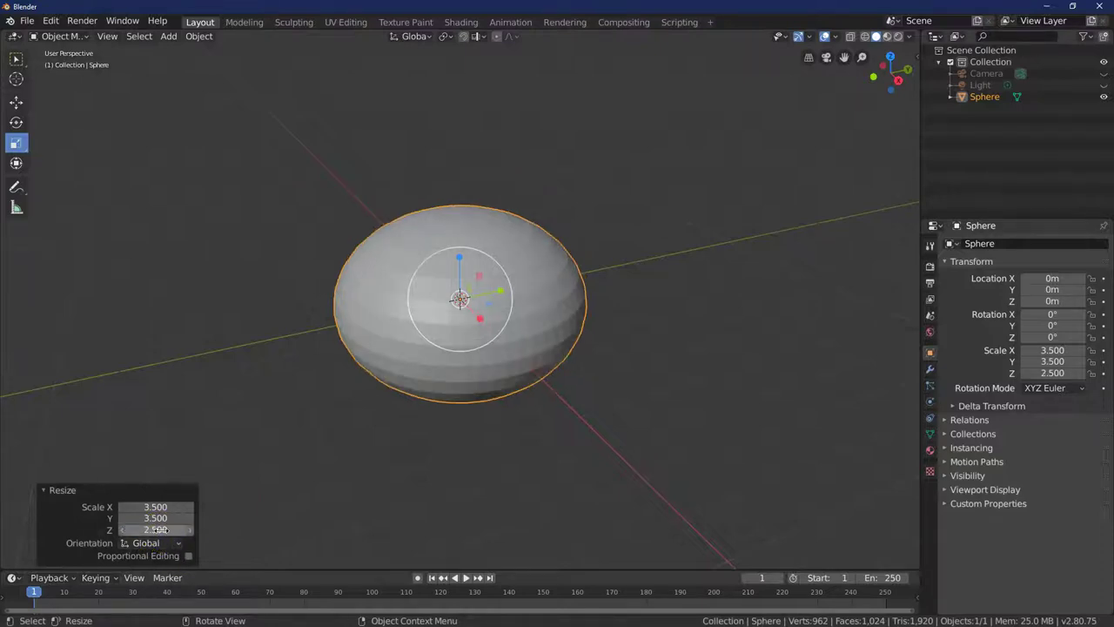
# Enter Edit Mode in Right Ortho view with face select, nothing selected and X-Ray on.
pyautogui.click(54, 36)
pyautogui.click(79, 63)
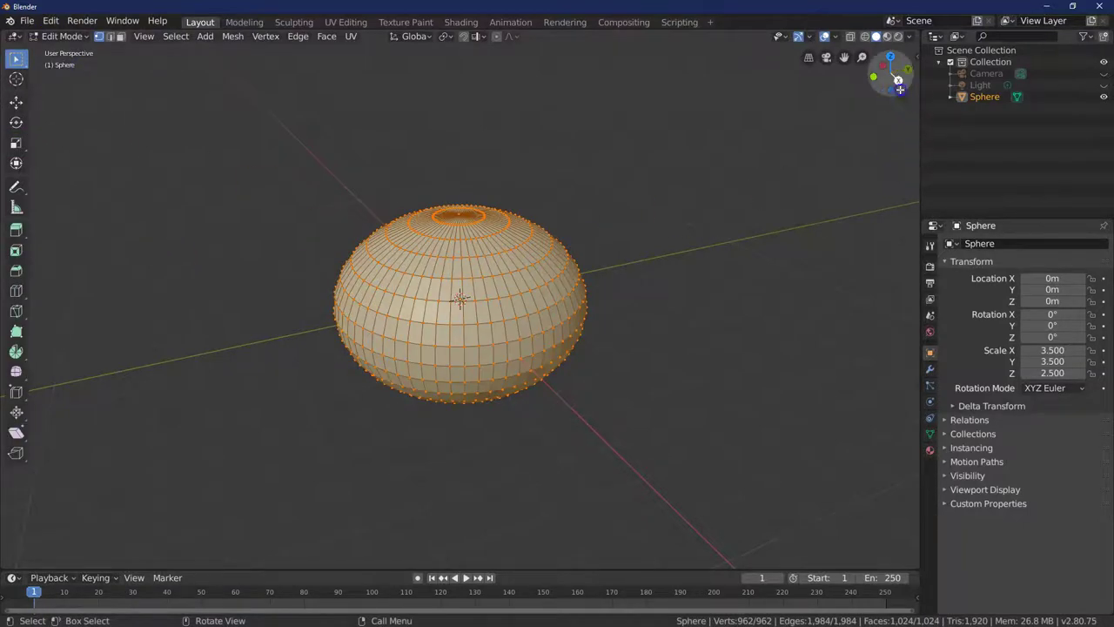
pyautogui.moveTo(891, 78); pyautogui.dragTo(854, 79)
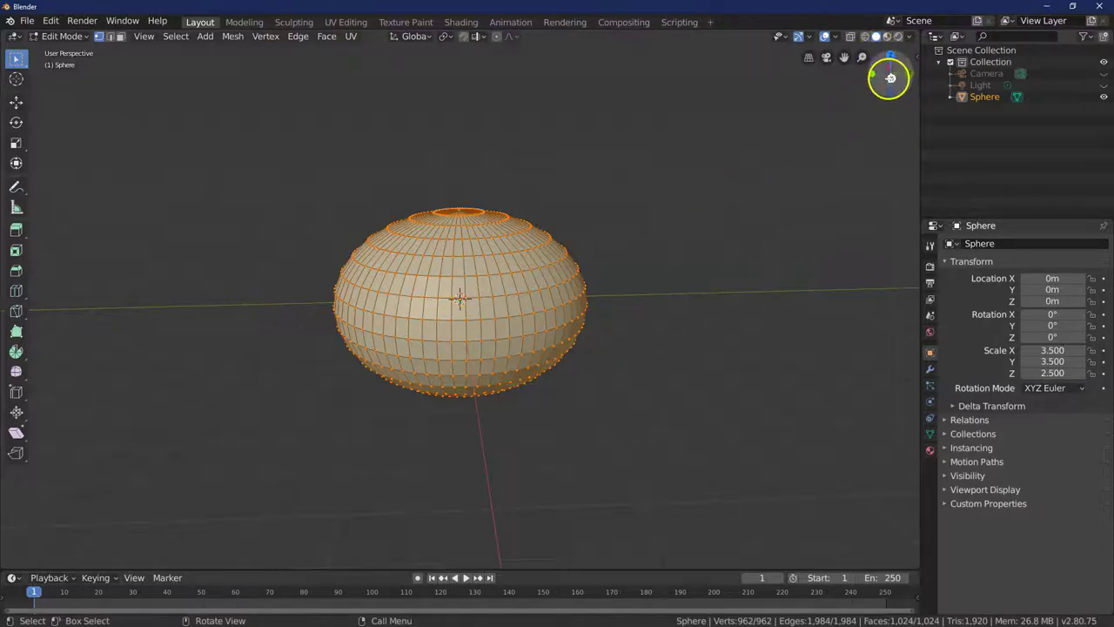
pyautogui.click(890, 77)
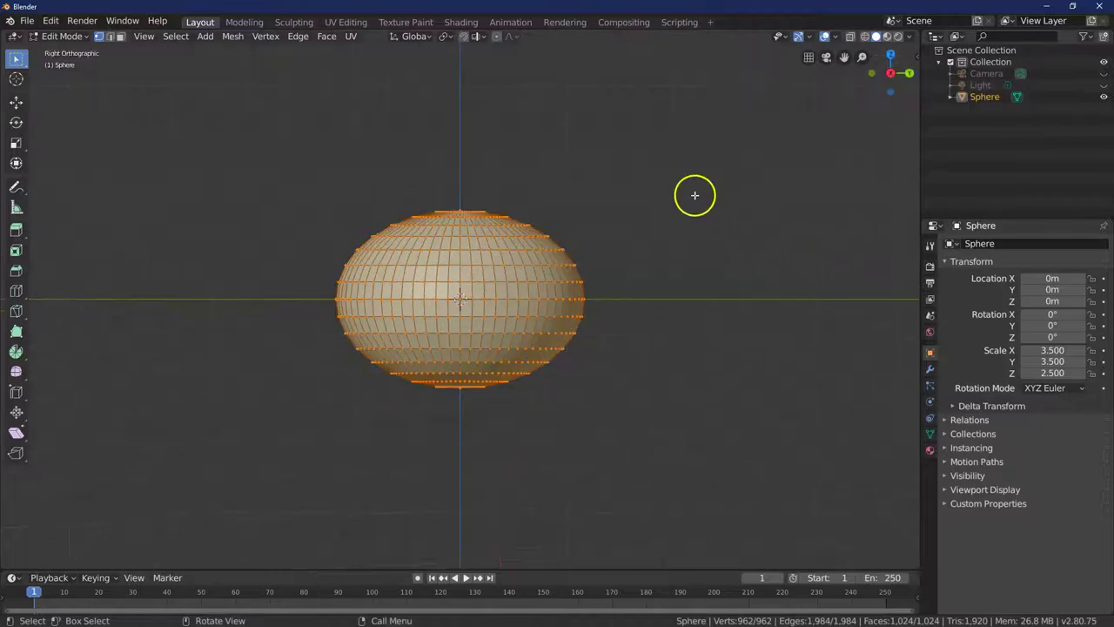
pyautogui.click(121, 37)
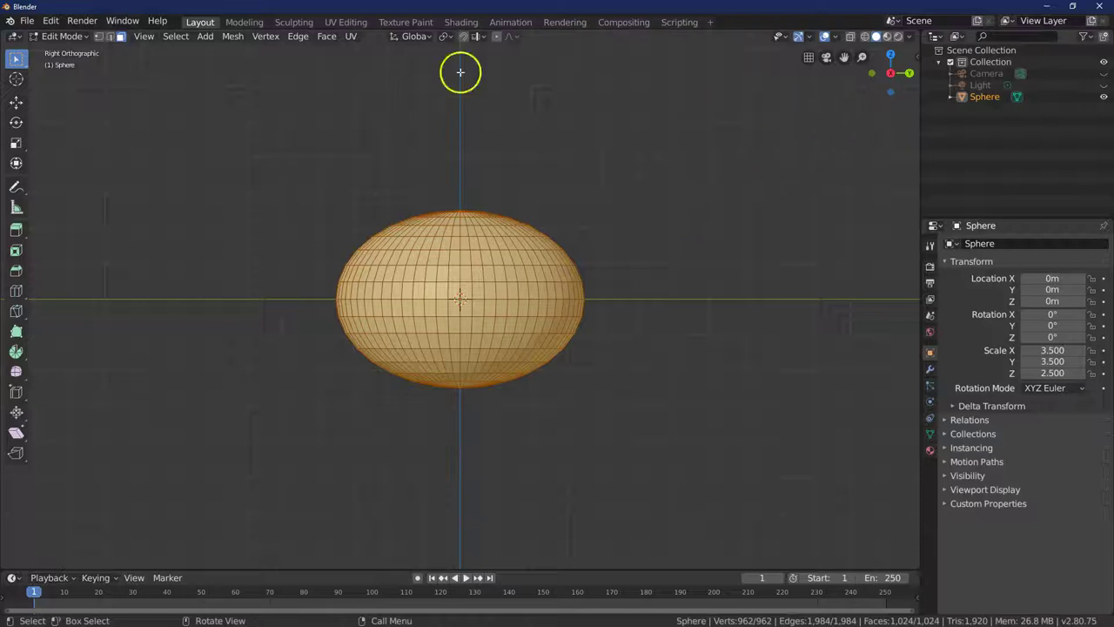
pyautogui.click(175, 36)
pyautogui.click(186, 62)
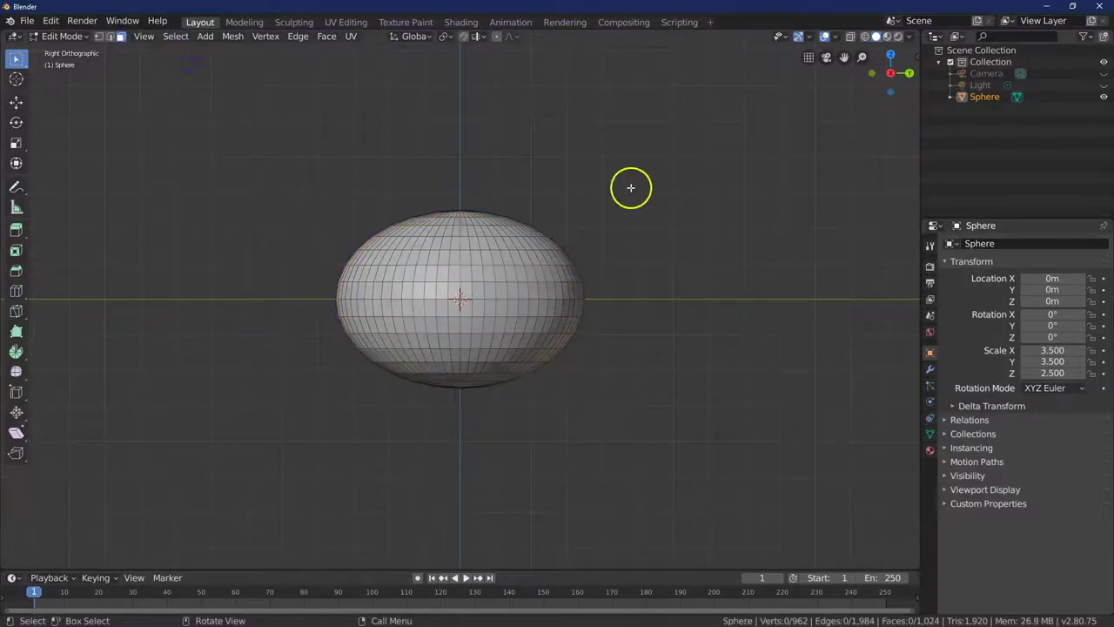
pyautogui.click(851, 37)
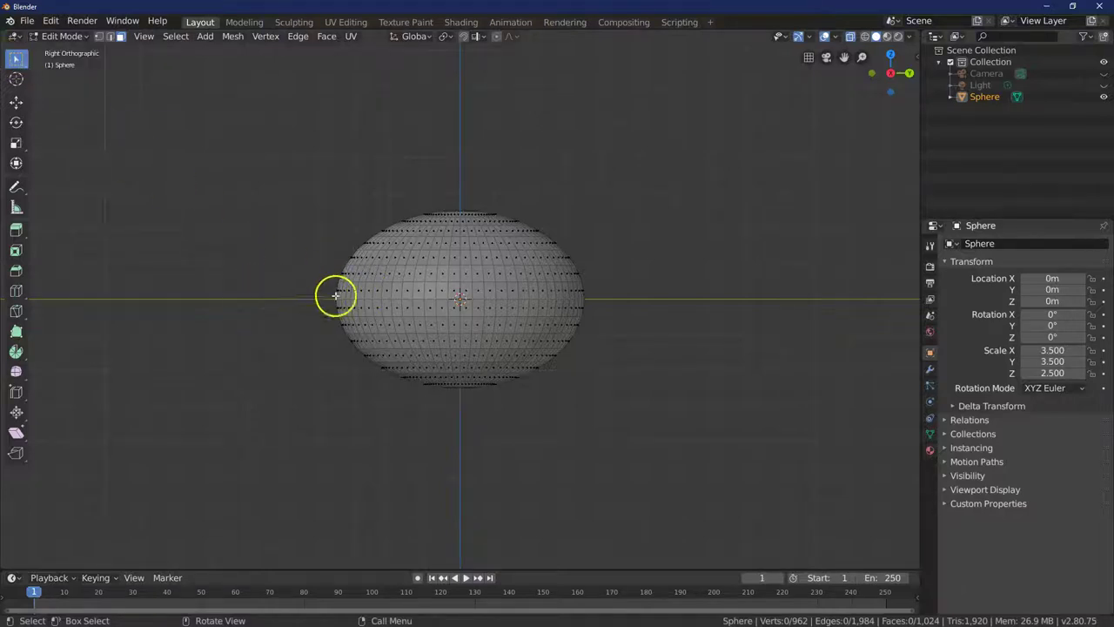
# Box-select the sphere's middle band of faces and delete those faces.
pyautogui.moveTo(327, 285); pyautogui.dragTo(604, 315)
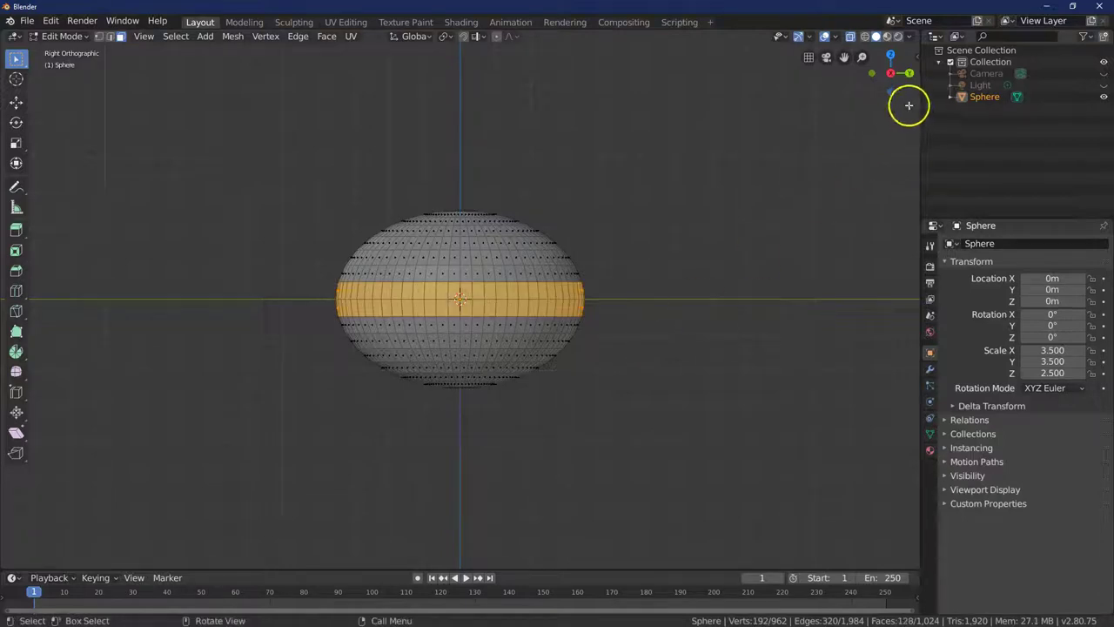
pyautogui.moveTo(896, 76); pyautogui.dragTo(784, 104)
pyautogui.click(328, 38)
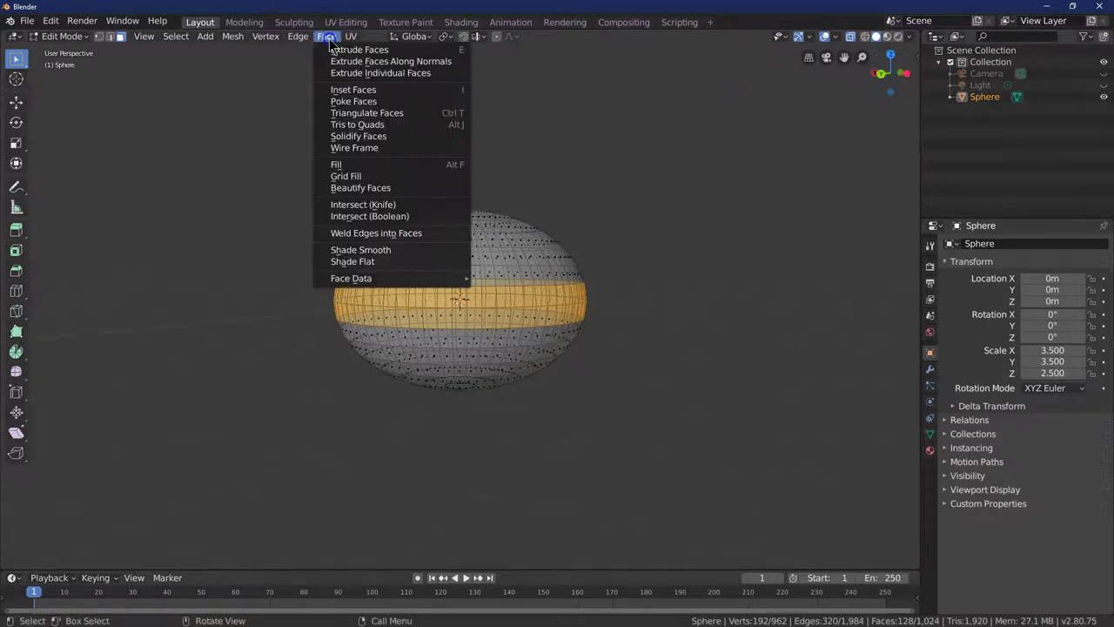
pyautogui.moveTo(289, 39)
pyautogui.moveTo(233, 36)
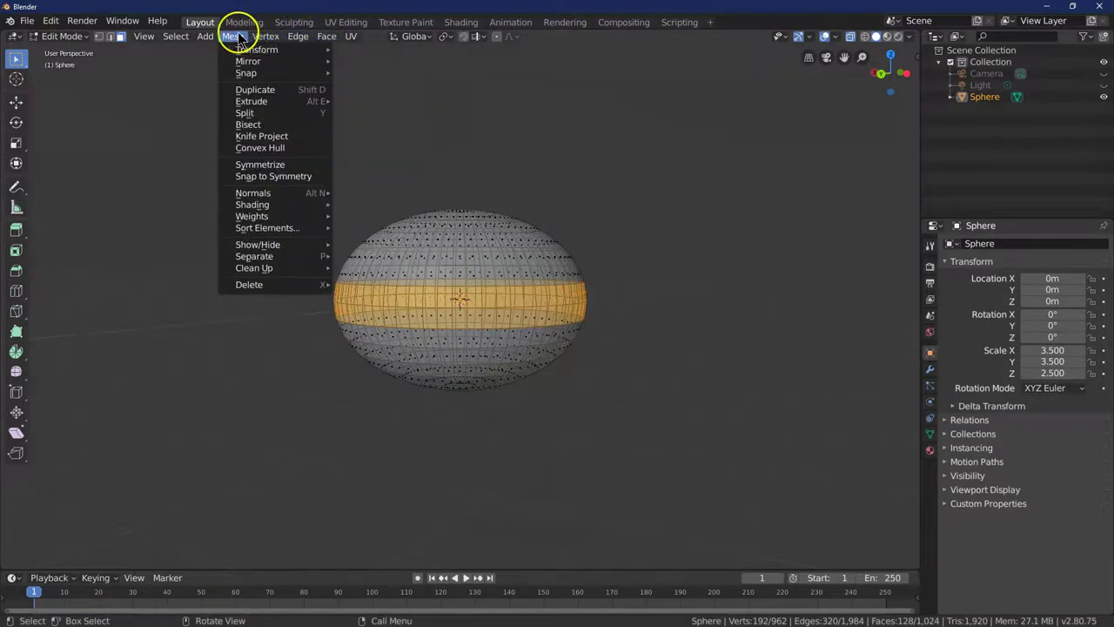
pyautogui.moveTo(279, 284)
pyautogui.click(363, 310)
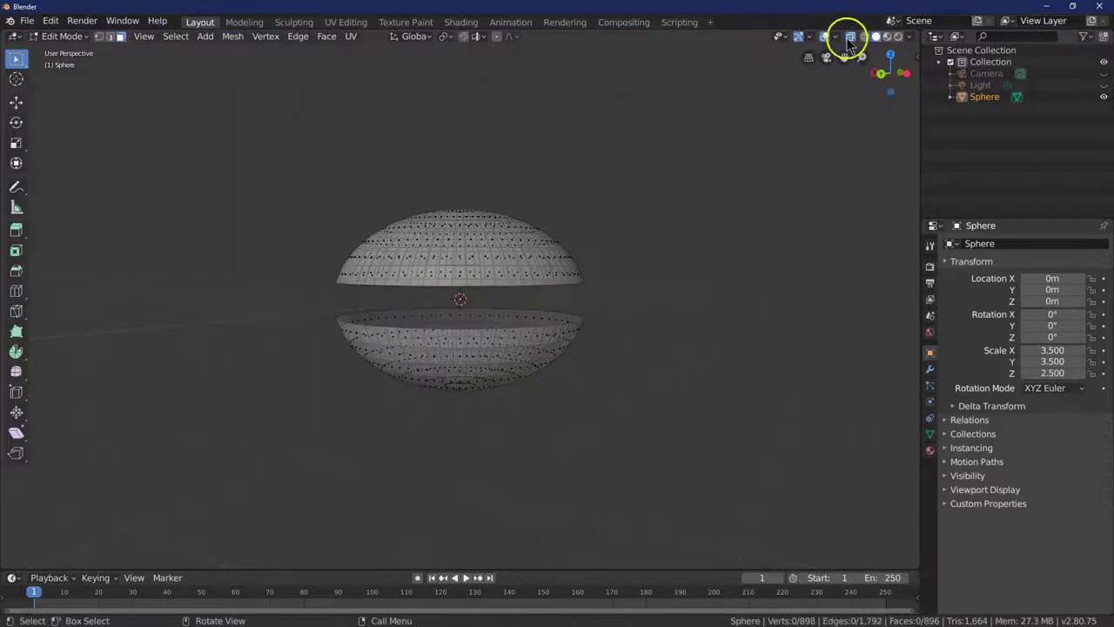
pyautogui.click(874, 74)
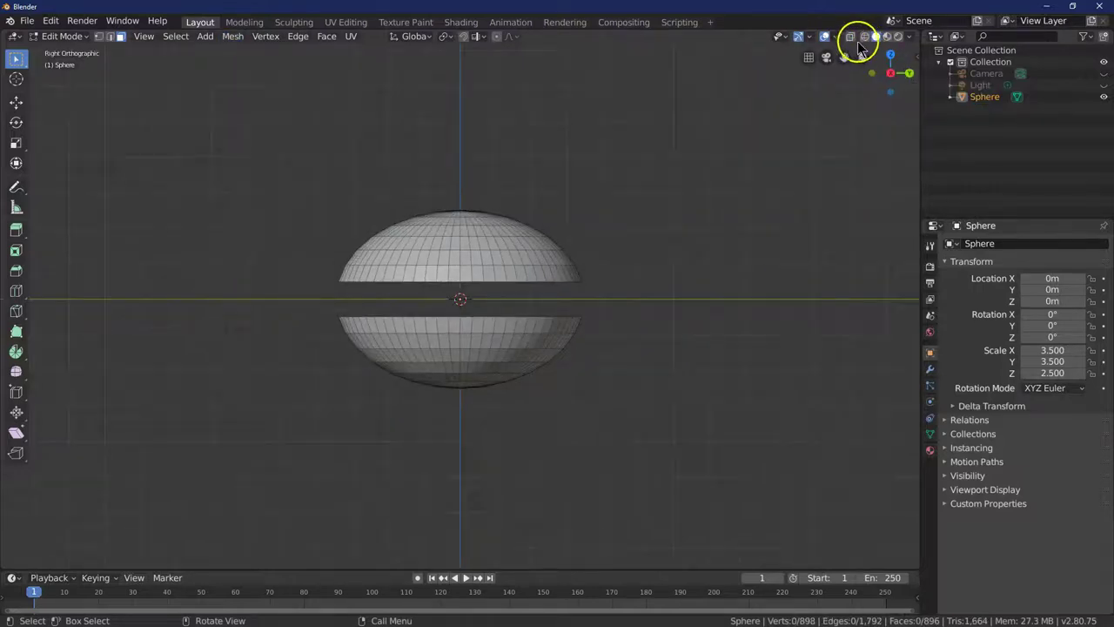
# In X-ray vertex mode, fill the upper half's open bottom rim with a face.
pyautogui.click(851, 38)
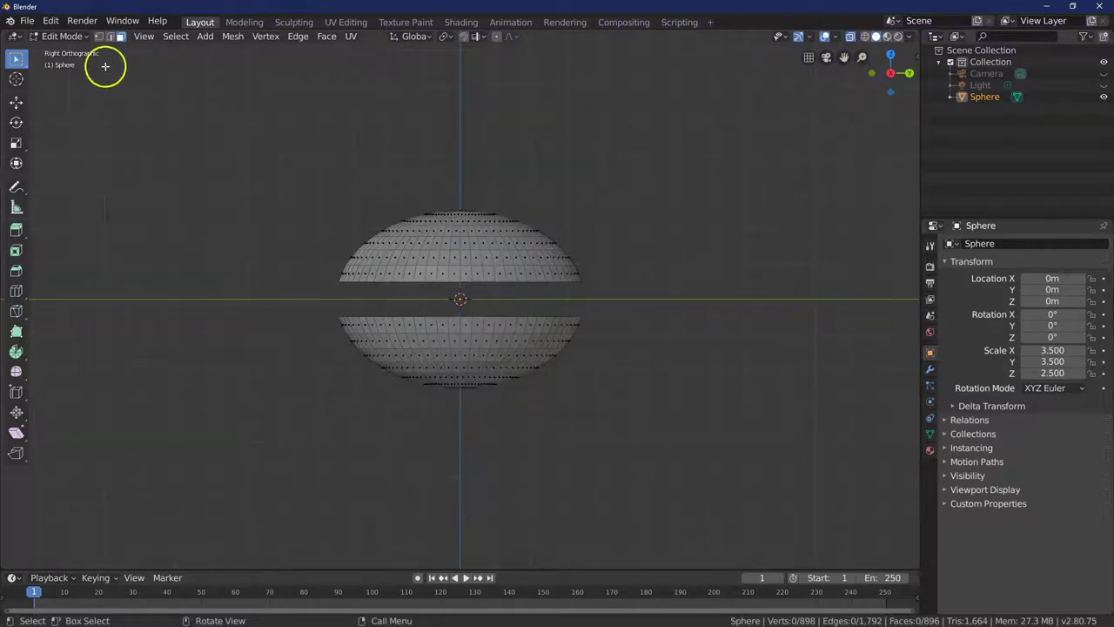
pyautogui.click(99, 38)
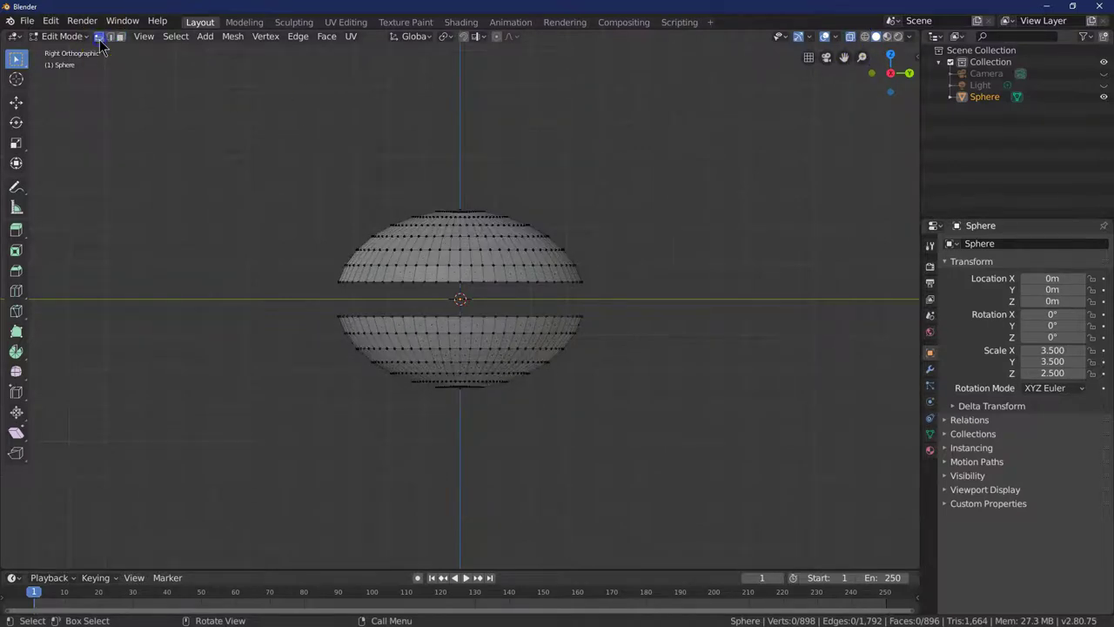
pyautogui.moveTo(319, 275); pyautogui.dragTo(596, 290)
pyautogui.click(257, 39)
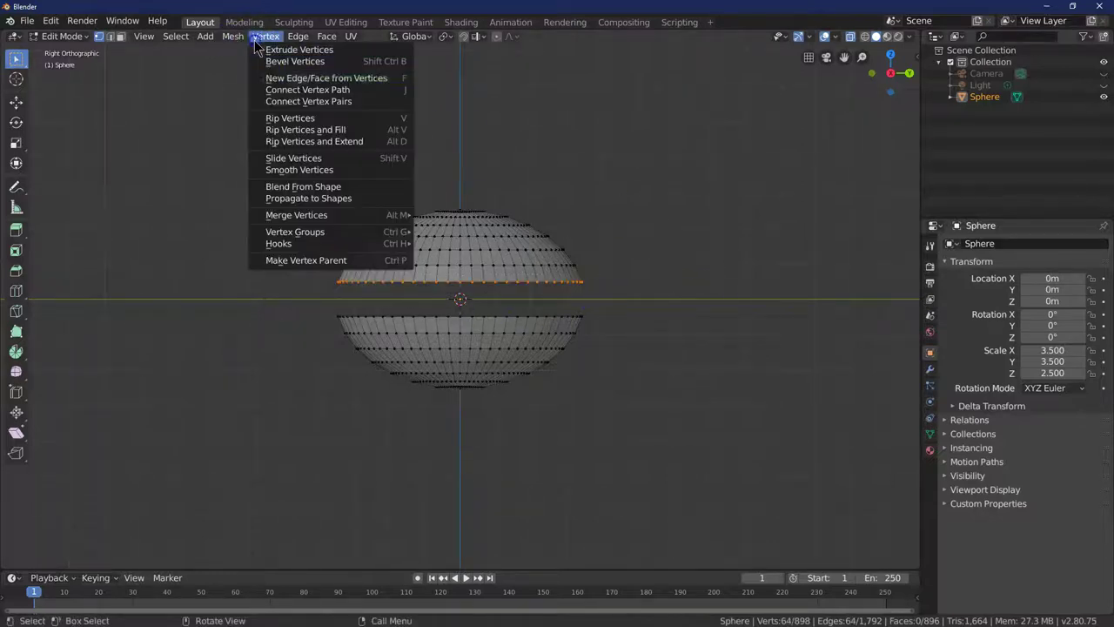
pyautogui.click(296, 79)
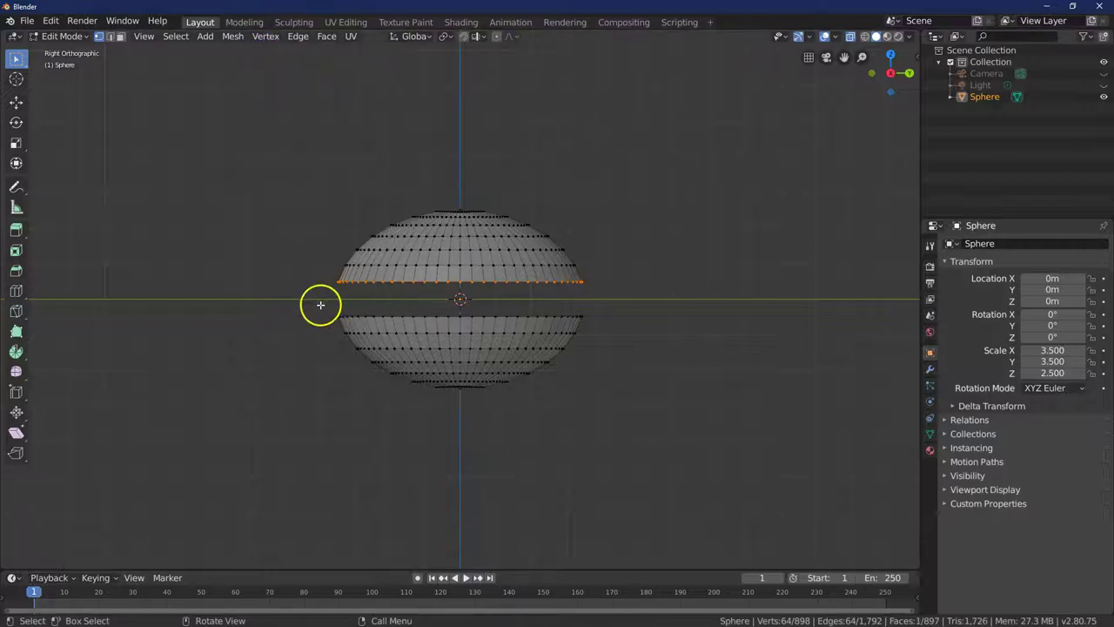
# Fill the lower half's open top rim with a face, with X-ray off.
pyautogui.moveTo(320, 304); pyautogui.dragTo(609, 325)
pyautogui.moveTo(883, 95)
pyautogui.mouseDown()
pyautogui.moveTo(913, 75)
pyautogui.moveTo(895, 73)
pyautogui.moveTo(902, 100)
pyautogui.mouseUp()
pyautogui.click(851, 36)
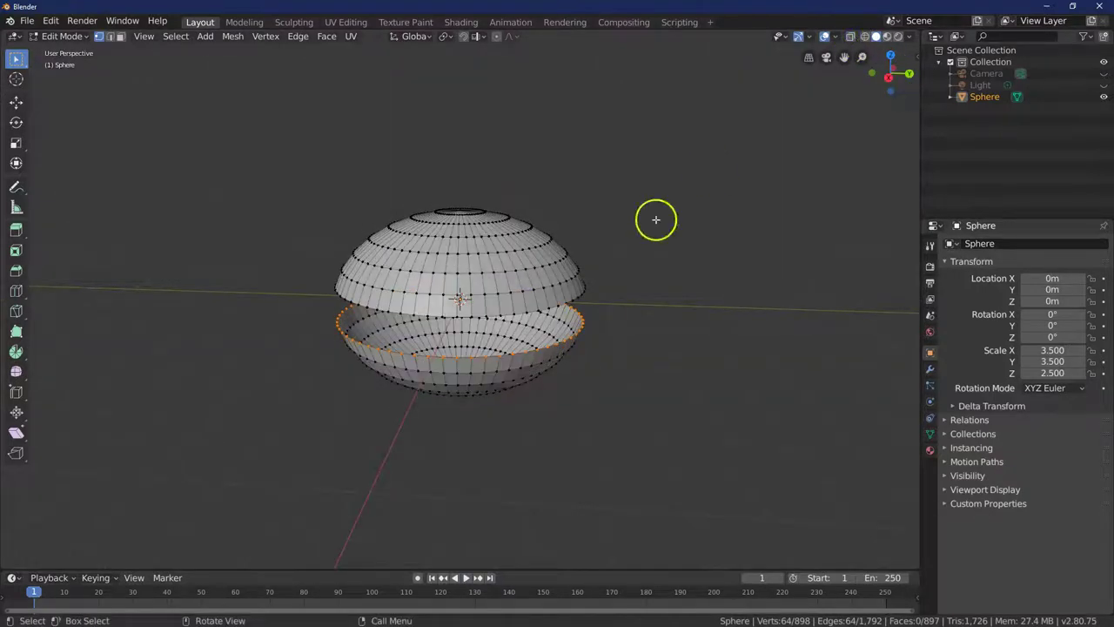
pyautogui.click(265, 35)
pyautogui.click(283, 80)
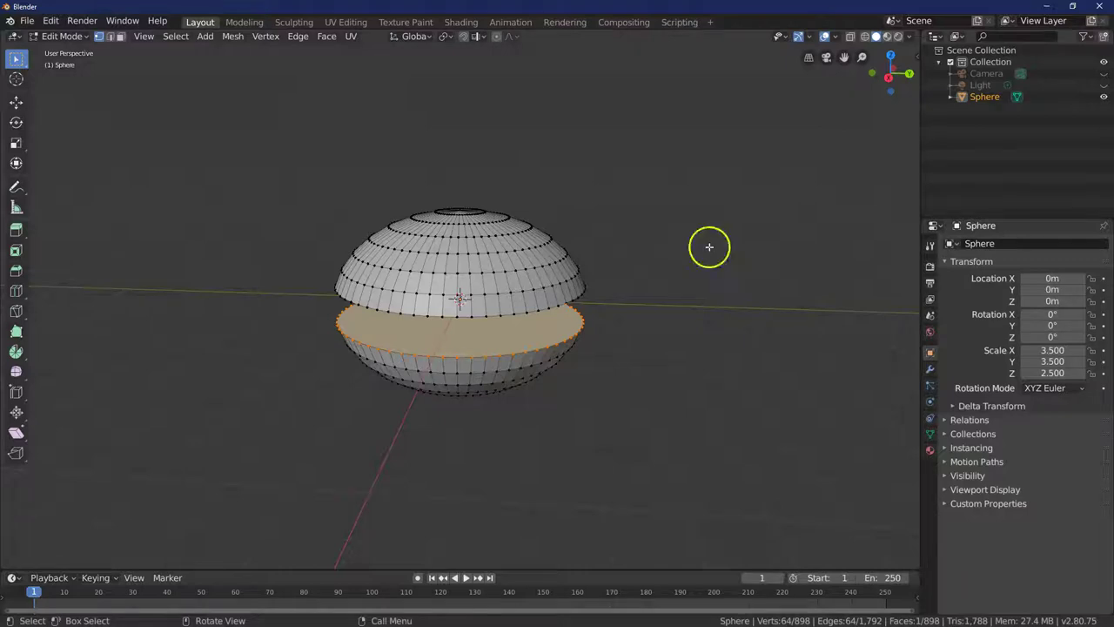
# Select all and separate the mesh into its loose parts.
pyautogui.click(174, 35)
pyautogui.click(182, 61)
pyautogui.click(232, 37)
pyautogui.moveTo(277, 261)
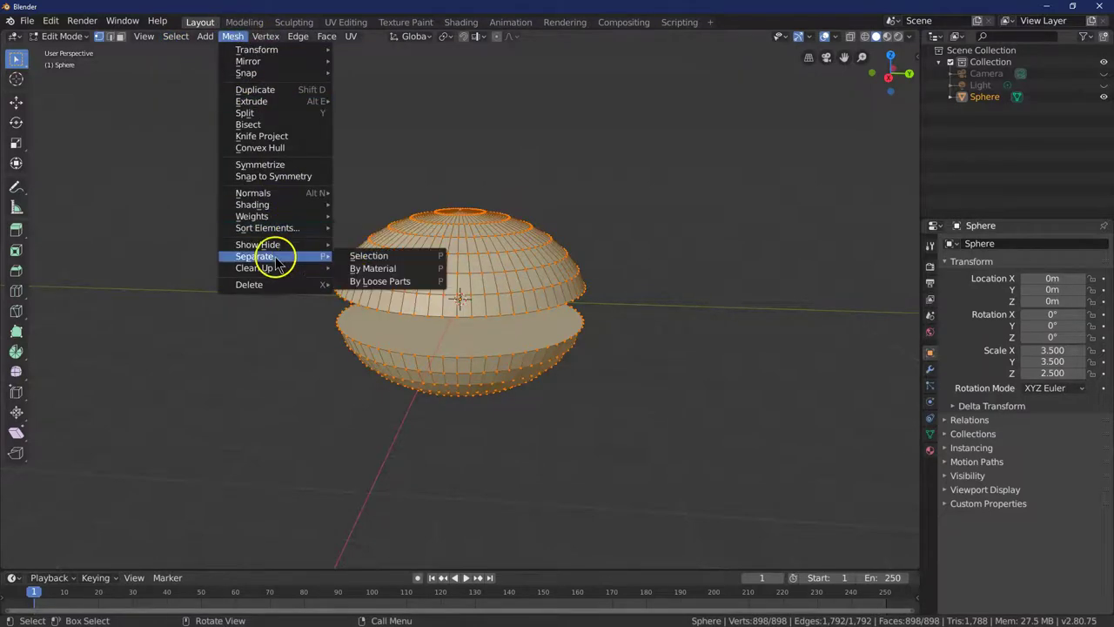
pyautogui.click(378, 282)
# In Object Mode, move the top half up to Z 2.5 m.
pyautogui.click(78, 41)
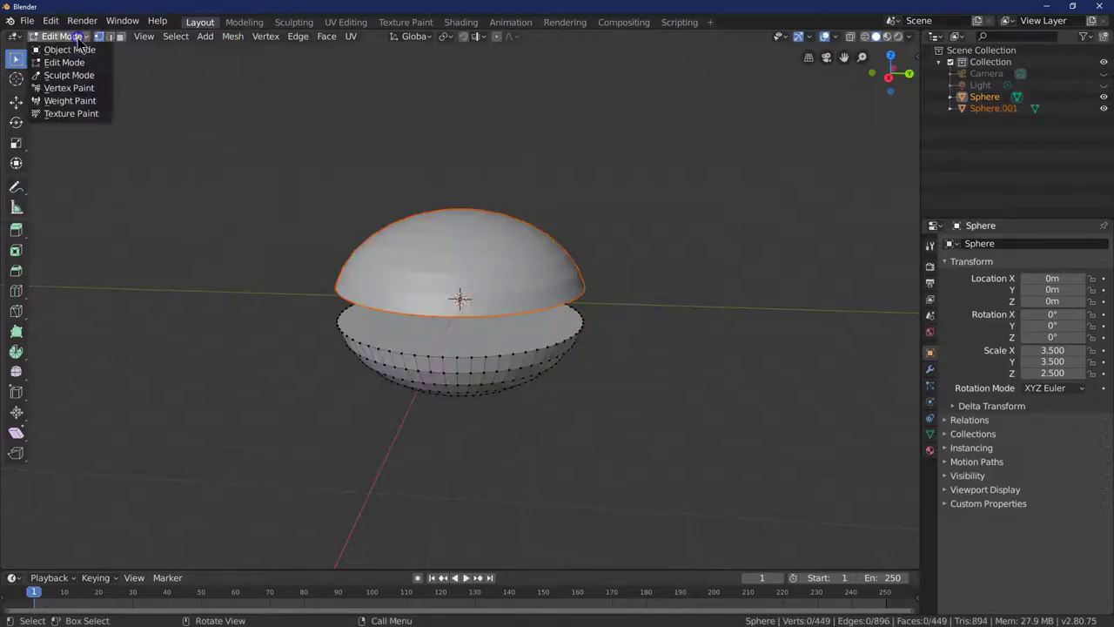
pyautogui.click(61, 50)
pyautogui.click(120, 159)
pyautogui.click(452, 256)
pyautogui.click(60, 36)
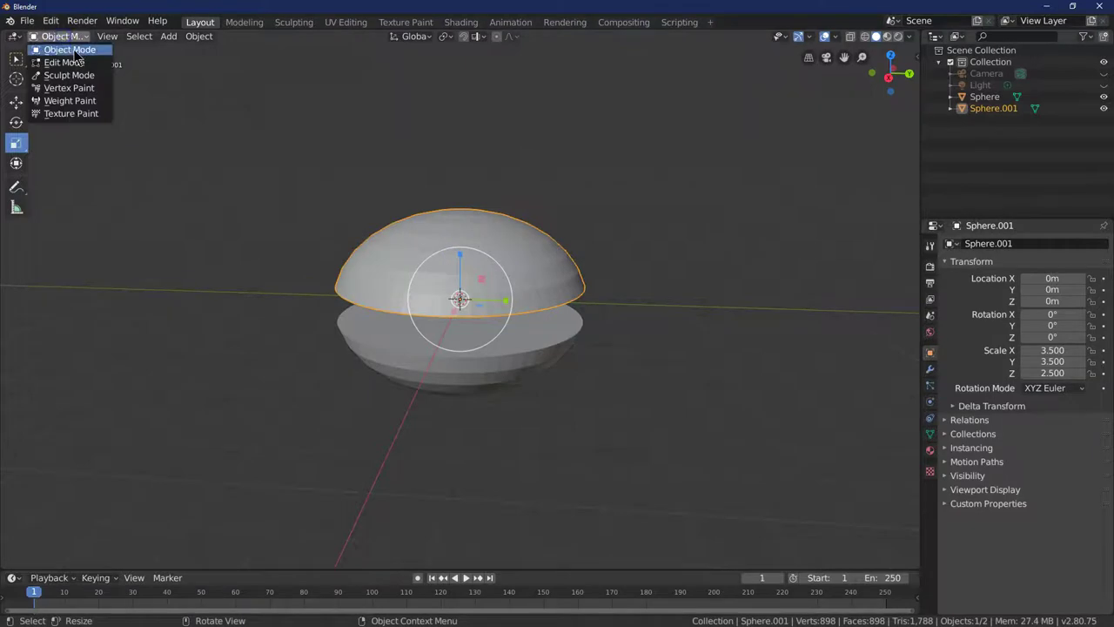
pyautogui.click(84, 54)
pyautogui.click(17, 102)
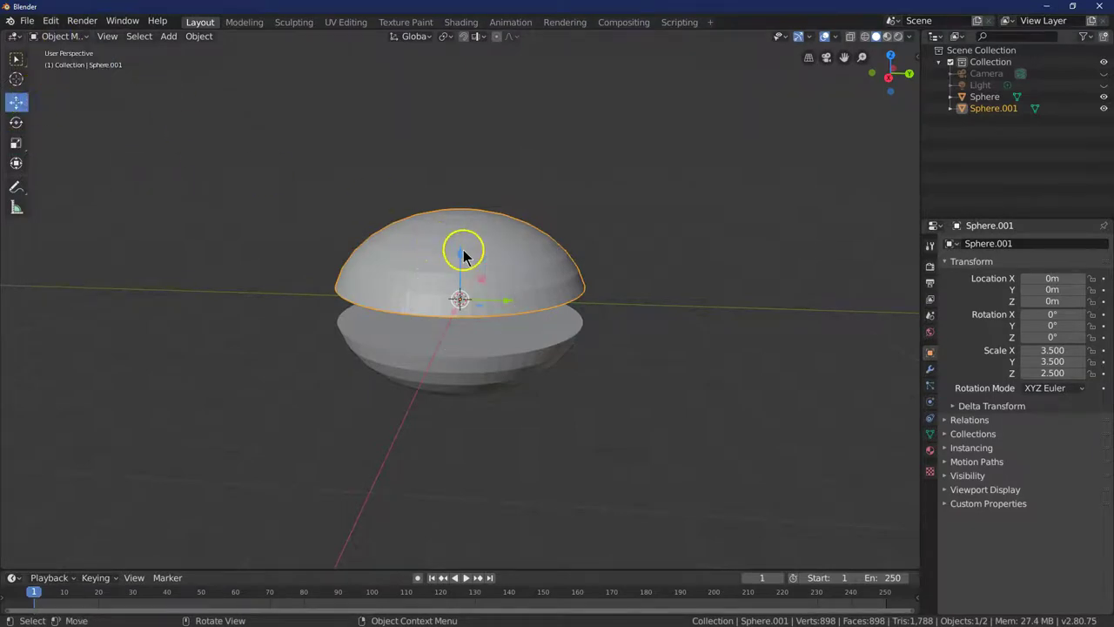
pyautogui.moveTo(462, 251); pyautogui.dragTo(462, 171)
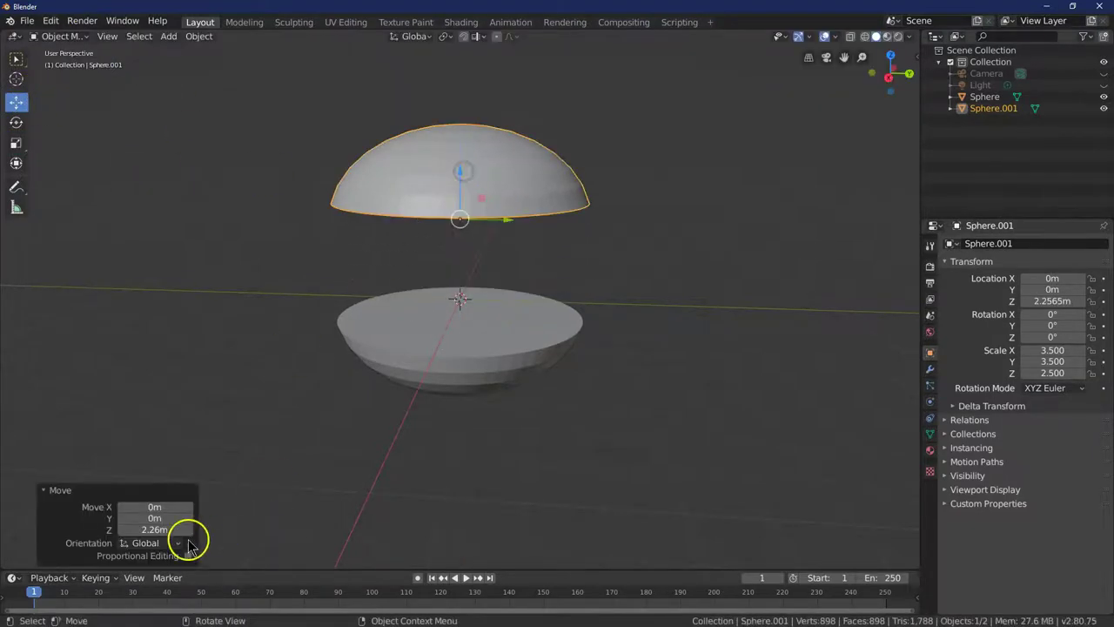
pyautogui.click(156, 528)
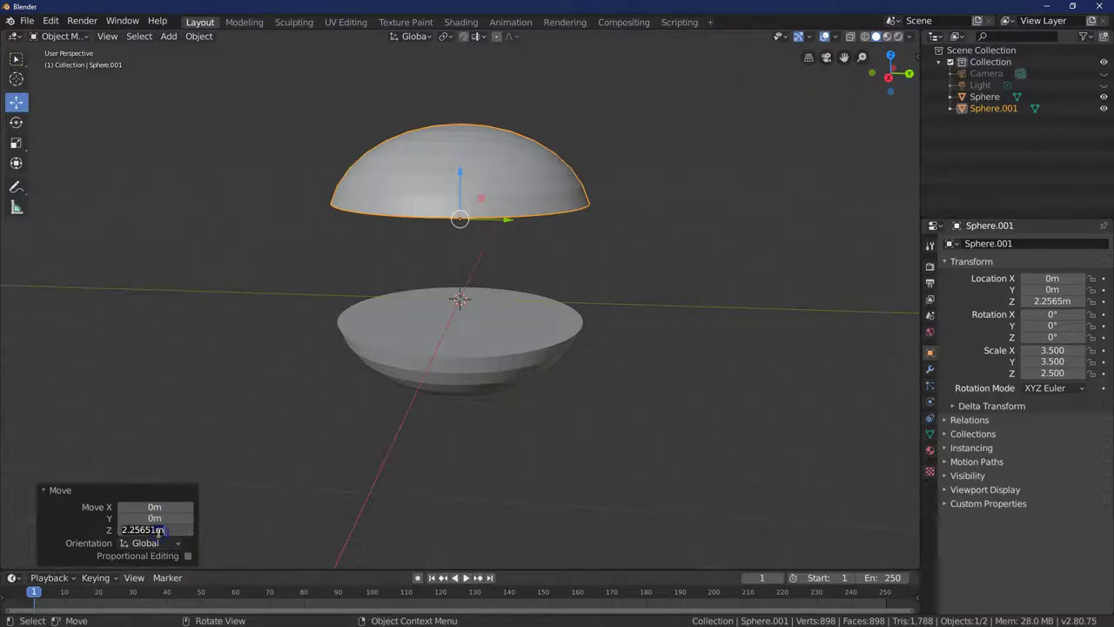
pyautogui.write('2.5')
pyautogui.press('Return')
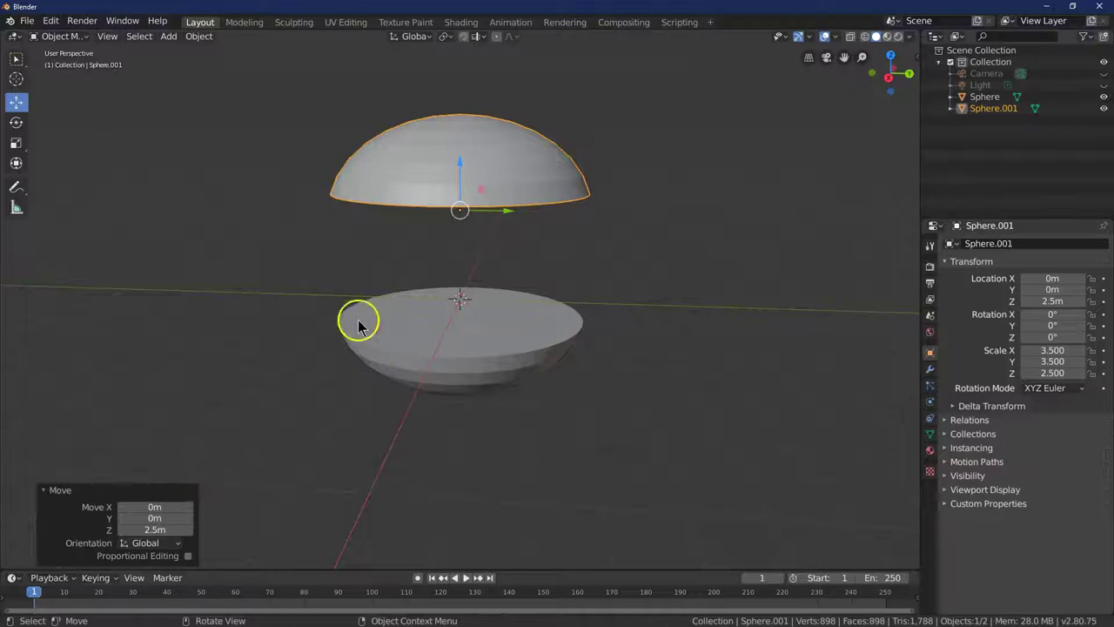
# Select the lower hemisphere, enter Edit Mode and snap to Right Orthographic view.
pyautogui.click(411, 350)
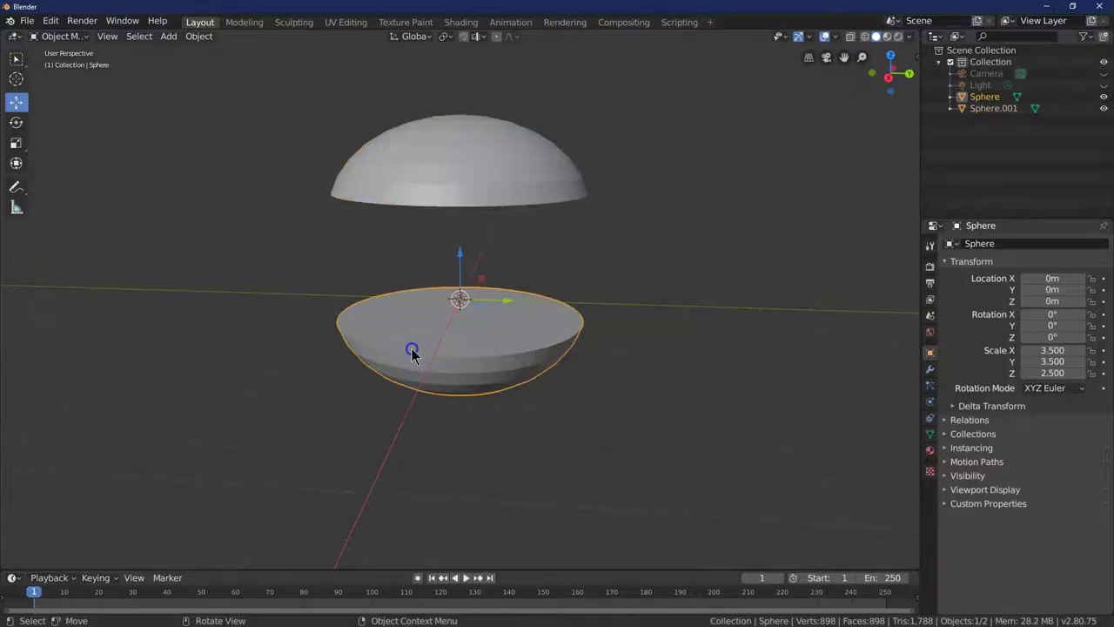
pyautogui.click(70, 36)
pyautogui.click(81, 64)
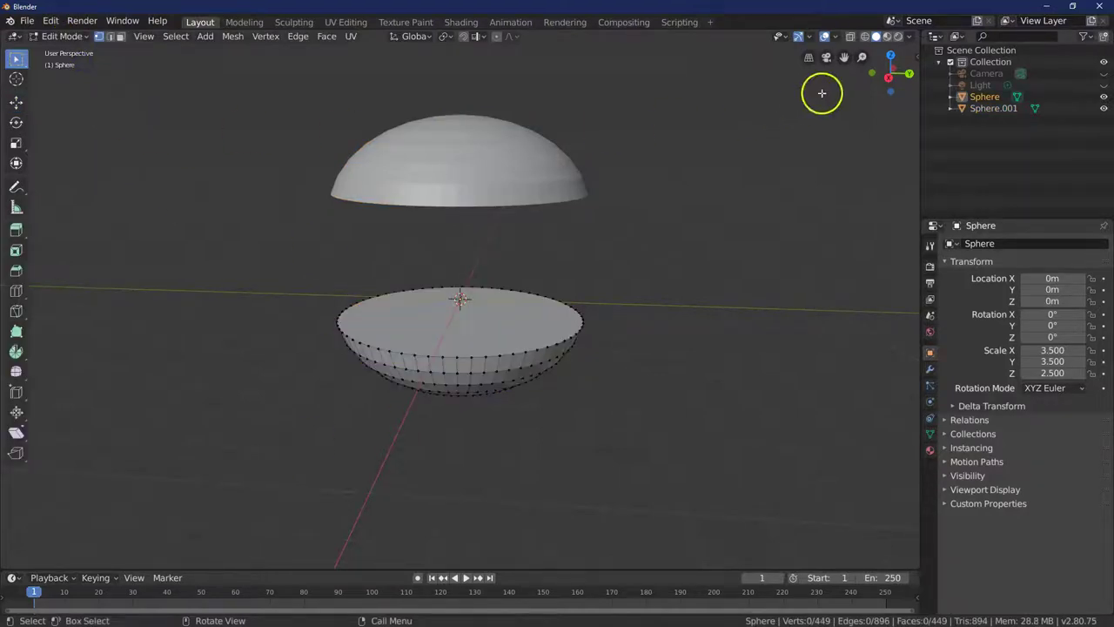
pyautogui.click(885, 78)
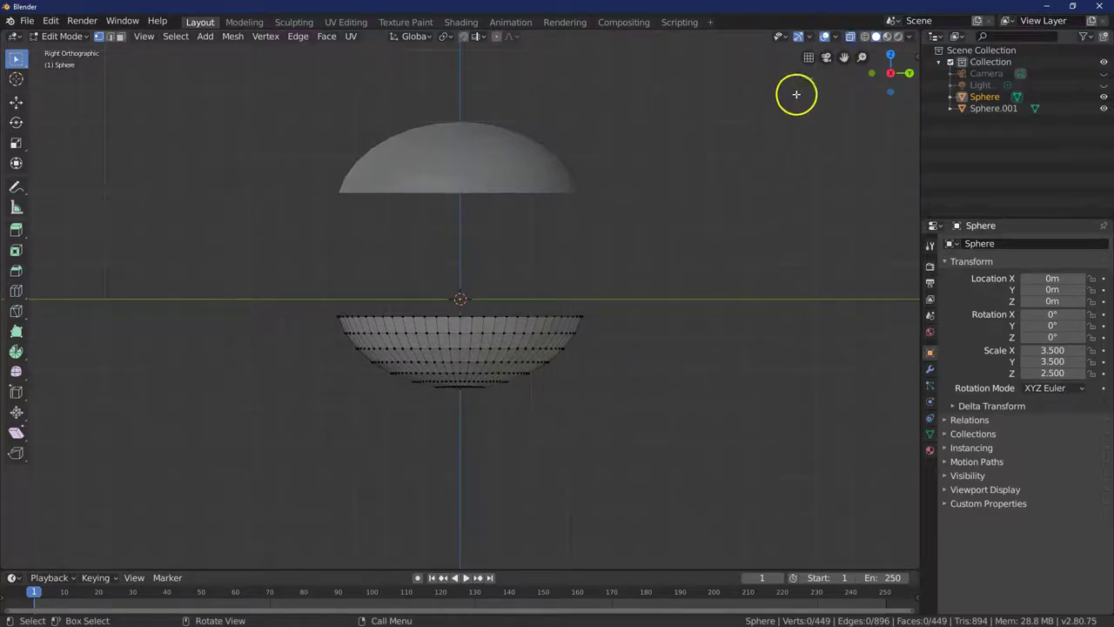
# Box-select the lower half's rounded bottom faces and delete them.
pyautogui.click(121, 36)
pyautogui.moveTo(577, 415); pyautogui.dragTo(386, 373)
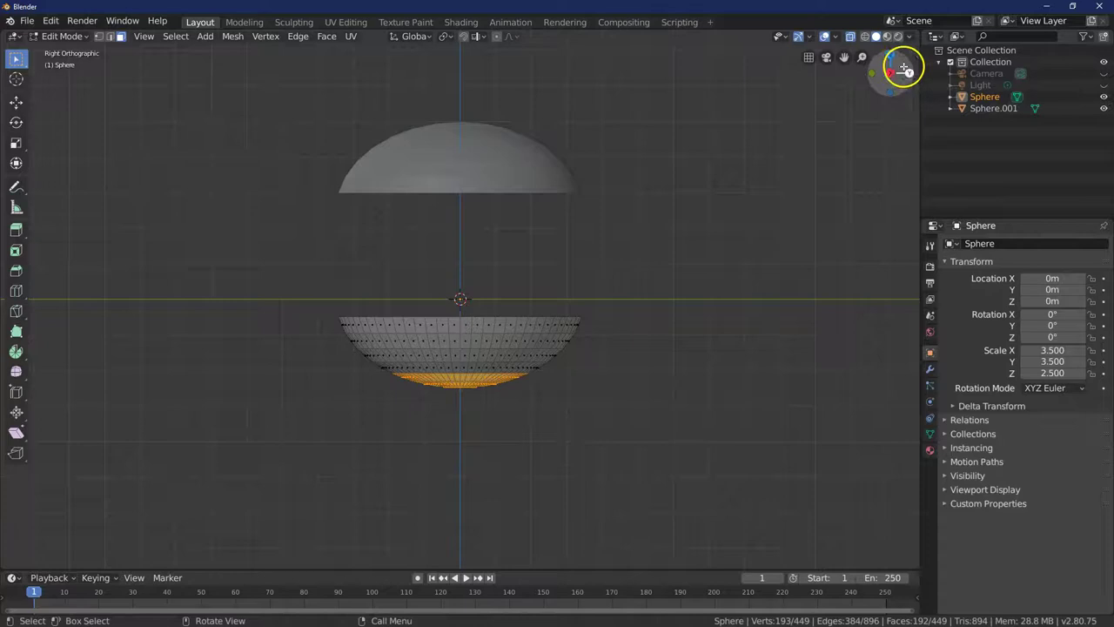
pyautogui.moveTo(907, 72); pyautogui.dragTo(658, 89)
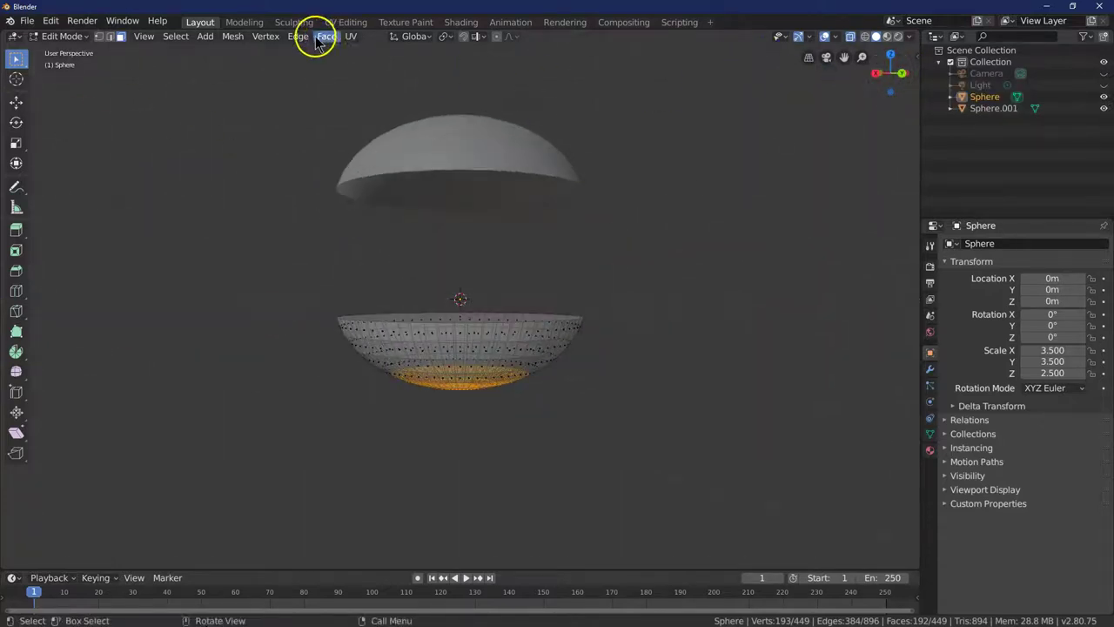
pyautogui.click(233, 36)
pyautogui.moveTo(273, 260)
pyautogui.moveTo(261, 284)
pyautogui.click(366, 309)
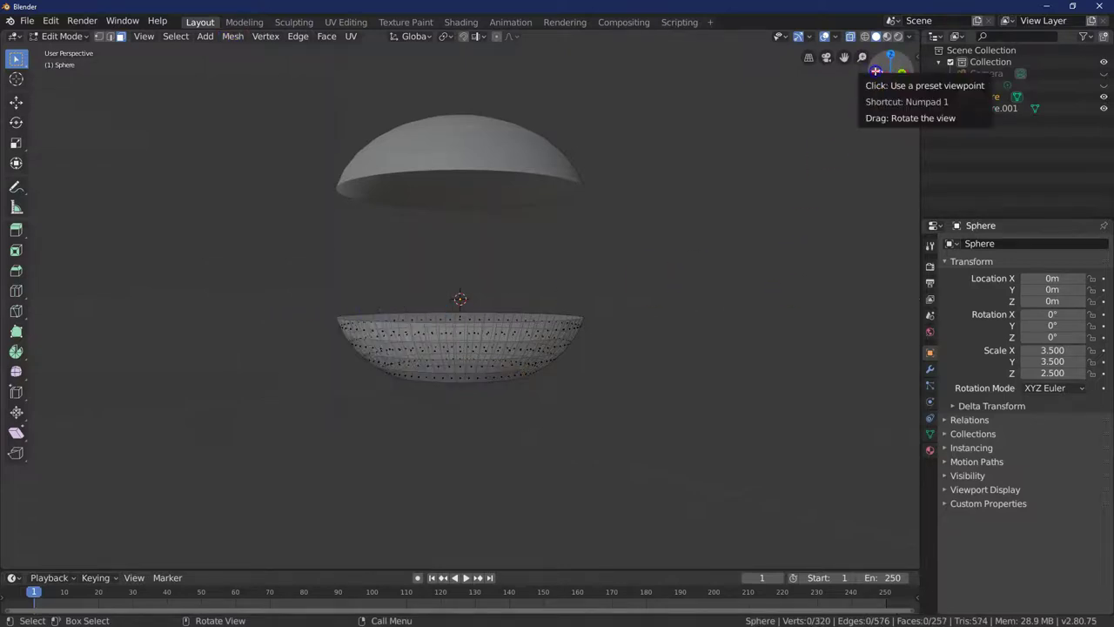
# From Front view, select the bottom vertex ring and fill it with one flat face.
pyautogui.click(876, 71)
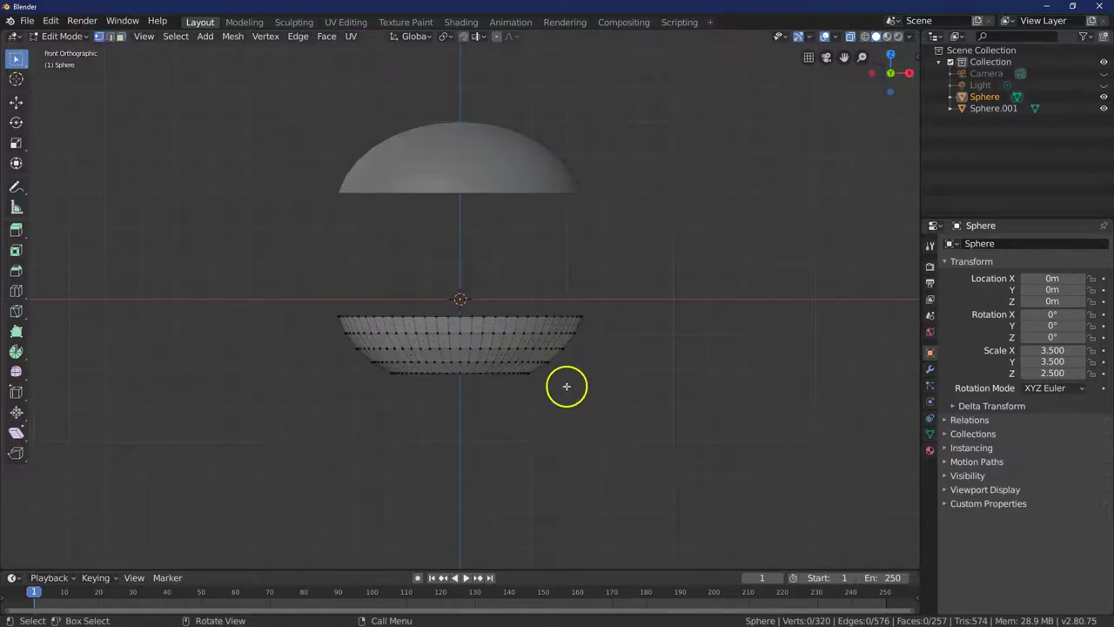
pyautogui.moveTo(572, 391); pyautogui.dragTo(365, 368)
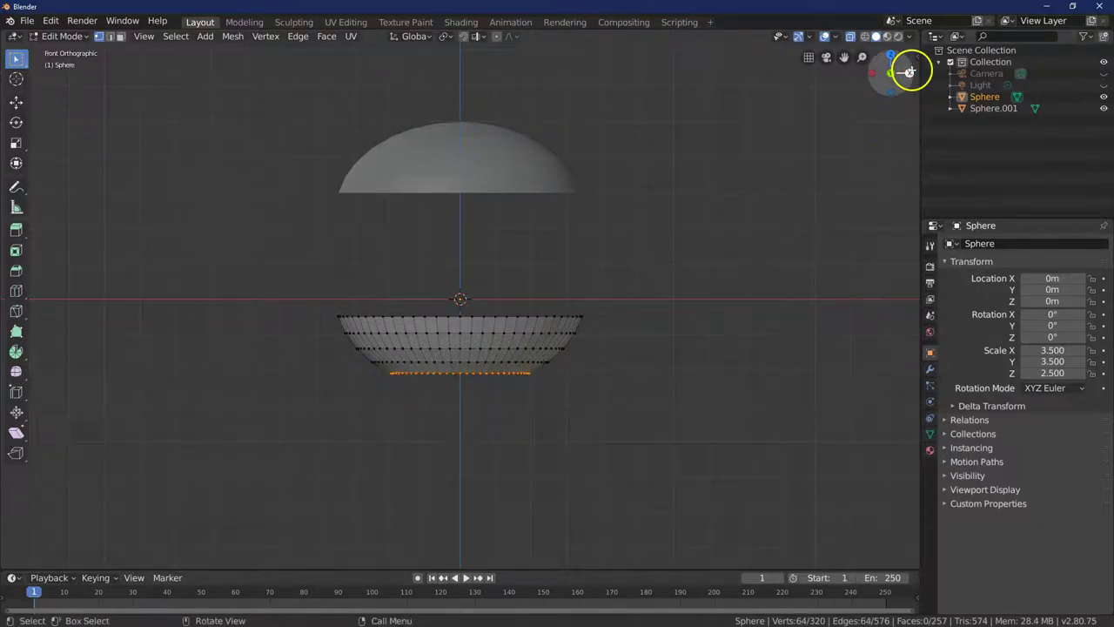
pyautogui.moveTo(908, 70); pyautogui.dragTo(896, 75)
pyautogui.click(265, 36)
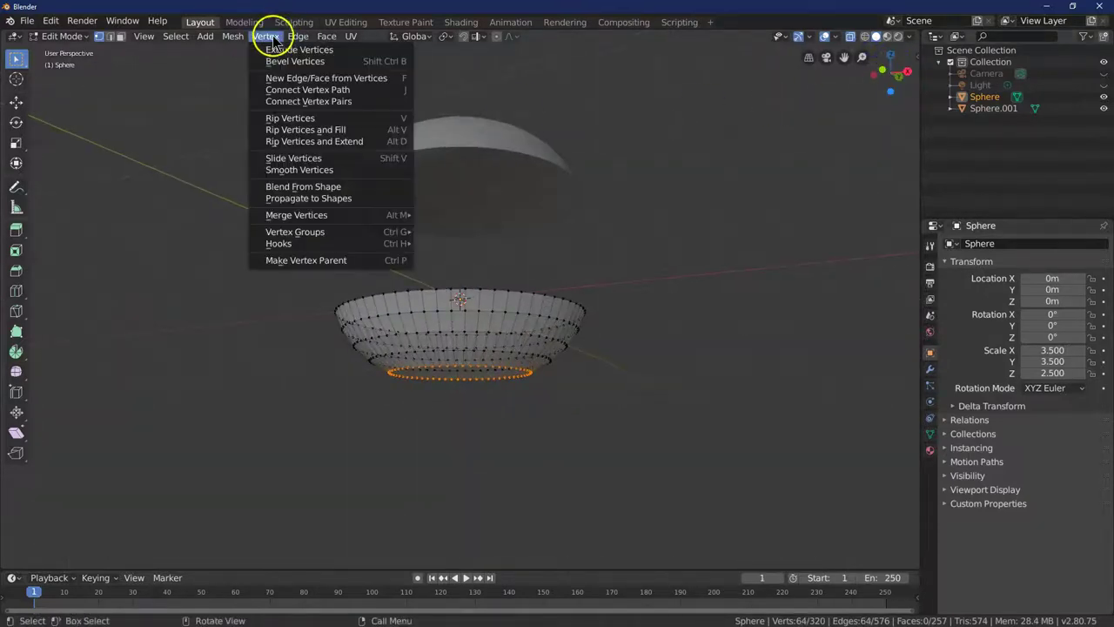
pyautogui.click(304, 78)
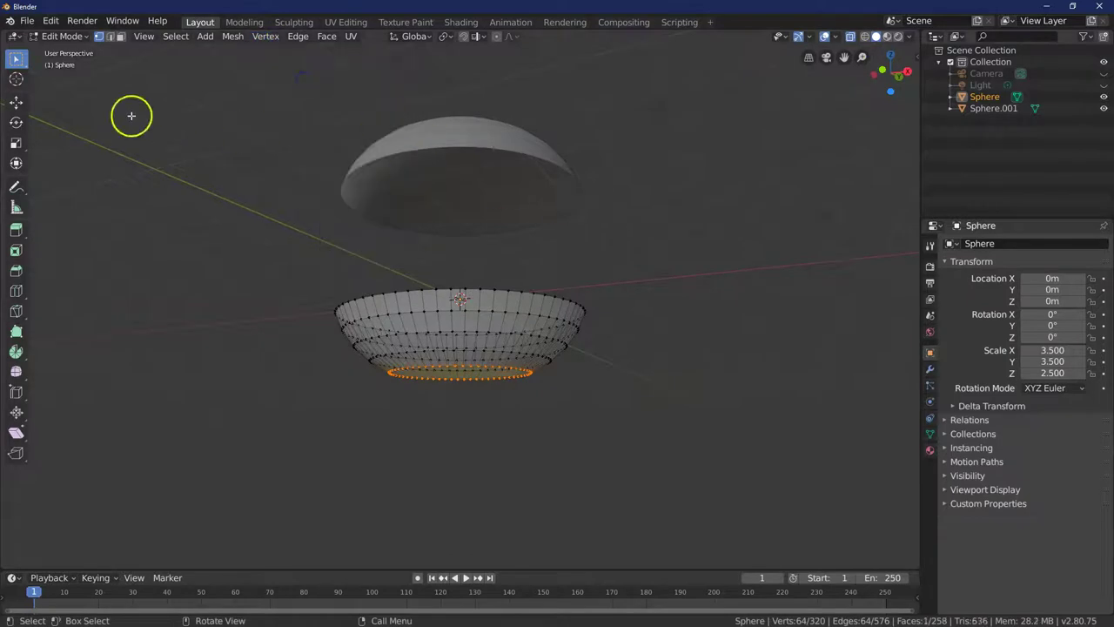
pyautogui.click(849, 38)
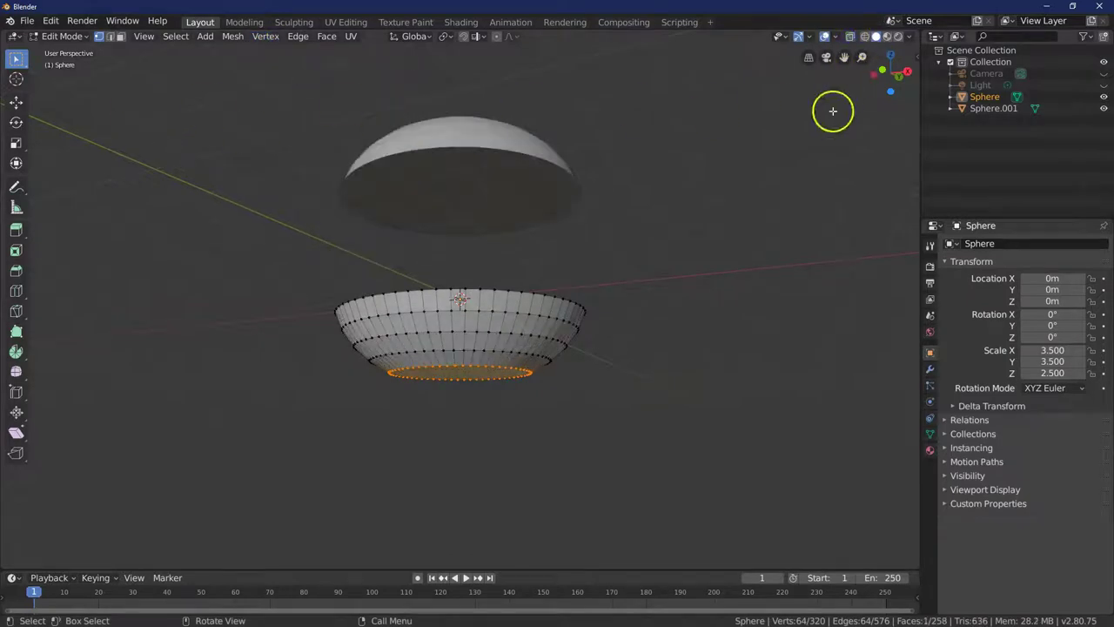
pyautogui.moveTo(910, 67)
pyautogui.mouseDown()
pyautogui.moveTo(905, 91)
pyautogui.moveTo(907, 71)
pyautogui.mouseUp()
pyautogui.press('KP_5')
pyautogui.click(908, 72)
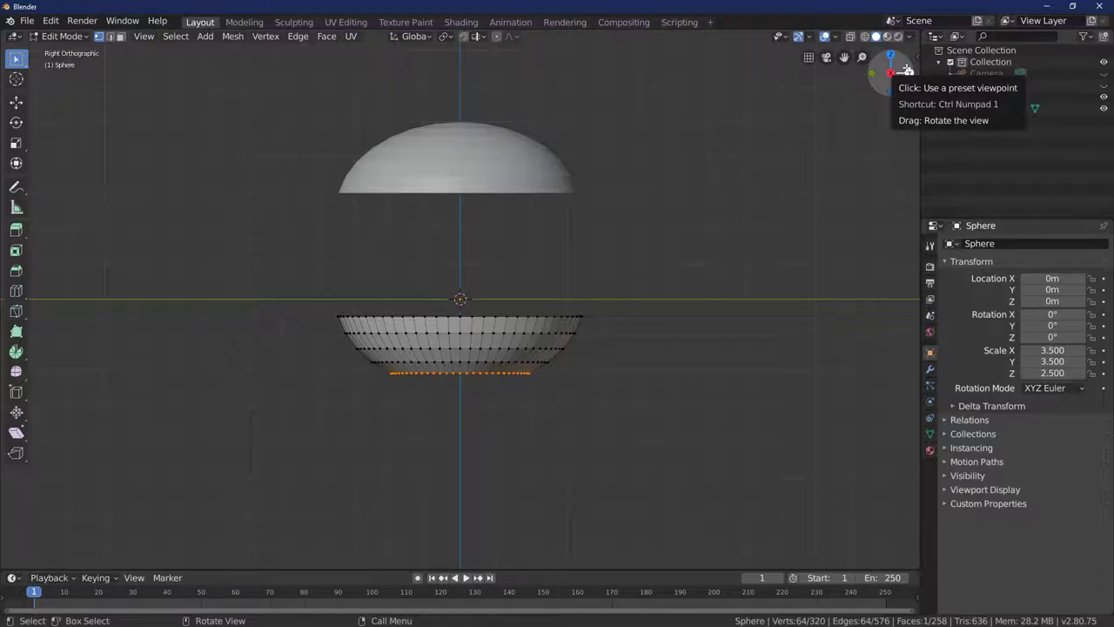
# Move the bottom vertex ring up 0.1 m on Z, then deselect it.
pyautogui.click(19, 104)
pyautogui.moveTo(459, 323); pyautogui.dragTo(457, 320)
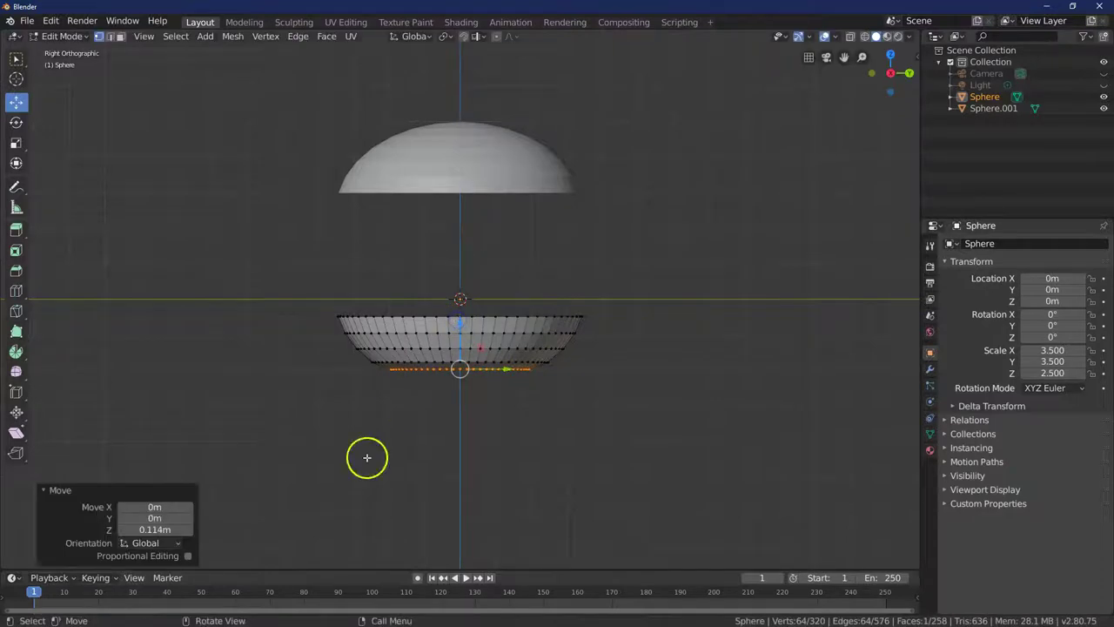
pyautogui.click(164, 527)
pyautogui.write('0.1')
pyautogui.press('Return')
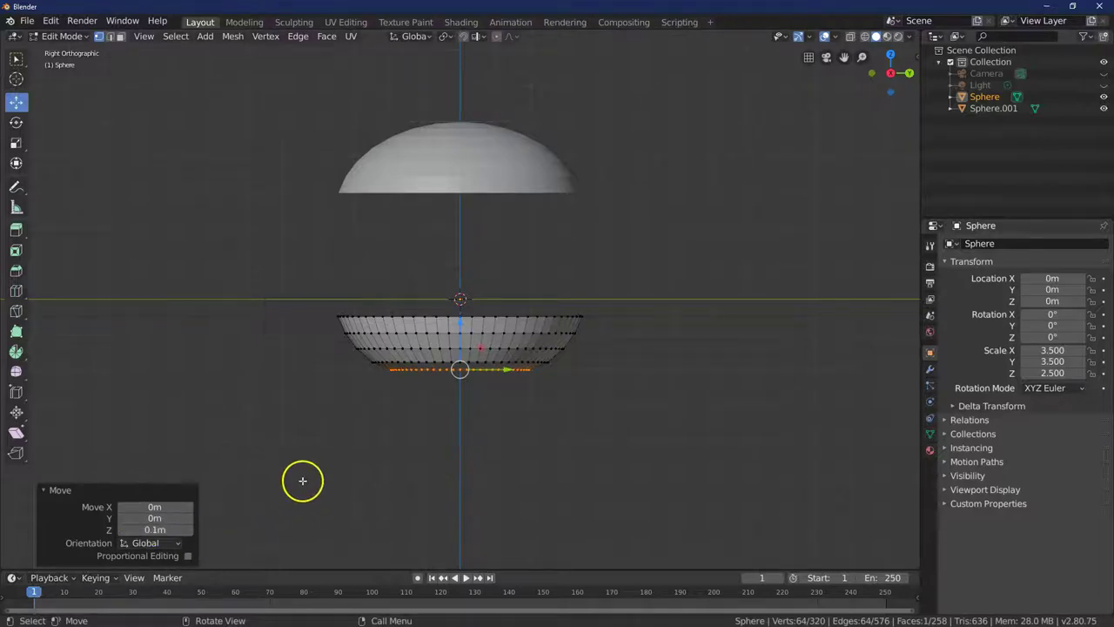
pyautogui.hotkey('alt', 'a')
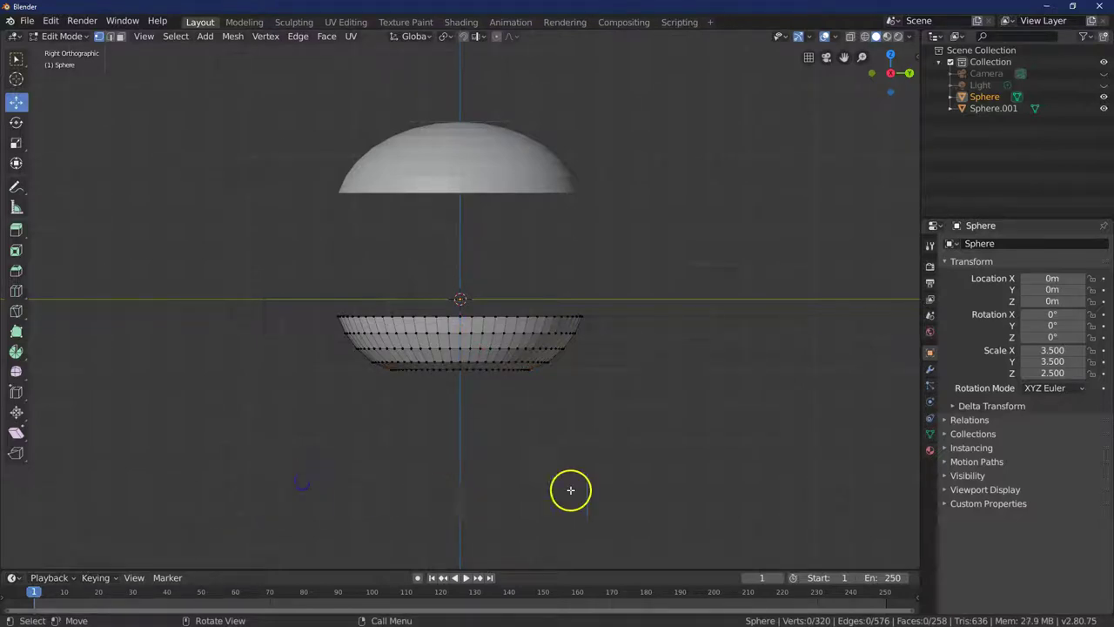
# Switch to Look Dev shading, return to Object Mode and select only the top hemisphere.
pyautogui.click(888, 37)
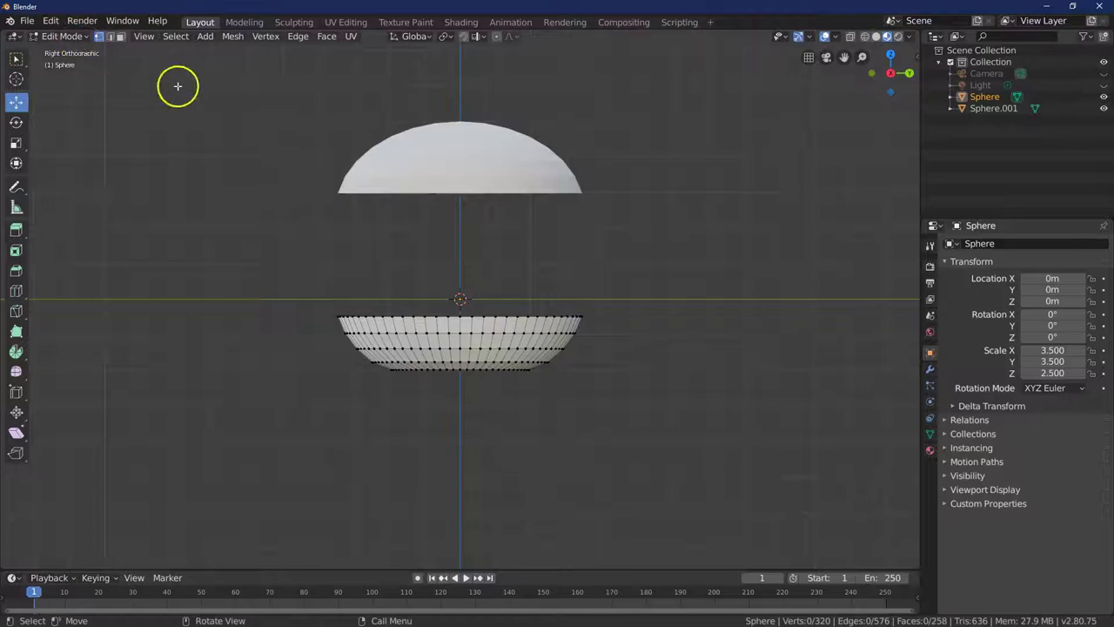
pyautogui.click(66, 37)
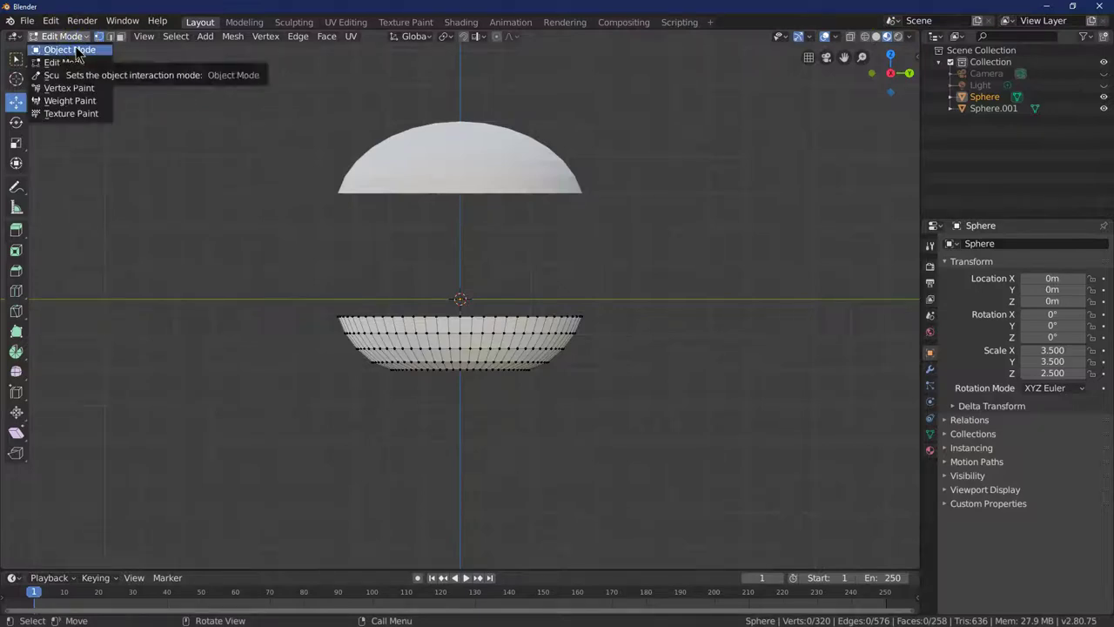
pyautogui.click(77, 52)
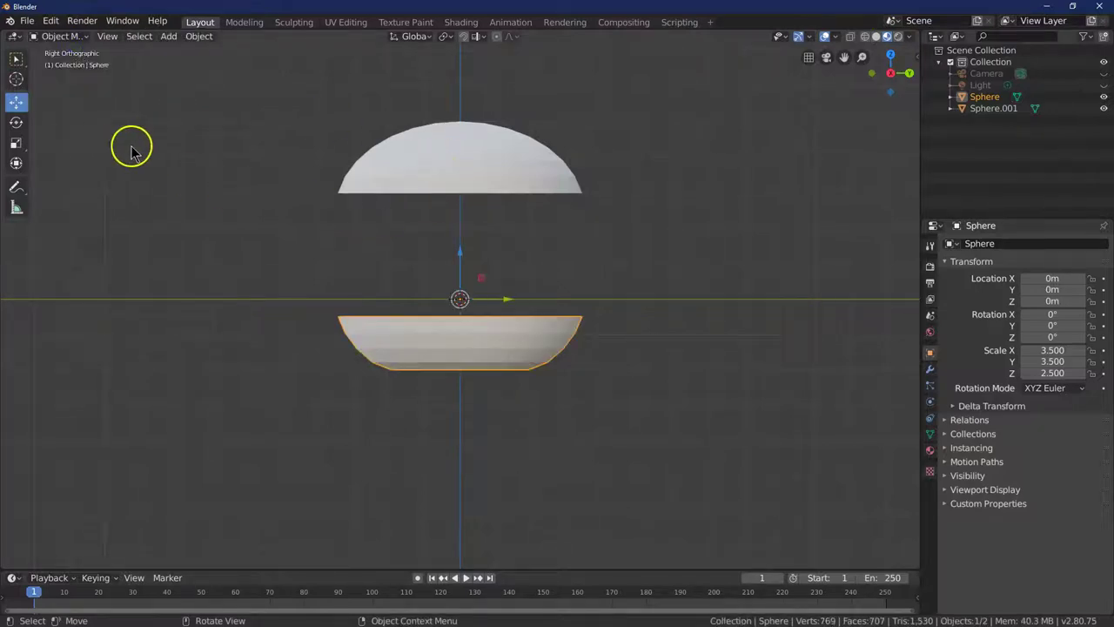
pyautogui.click(185, 157)
pyautogui.click(475, 171)
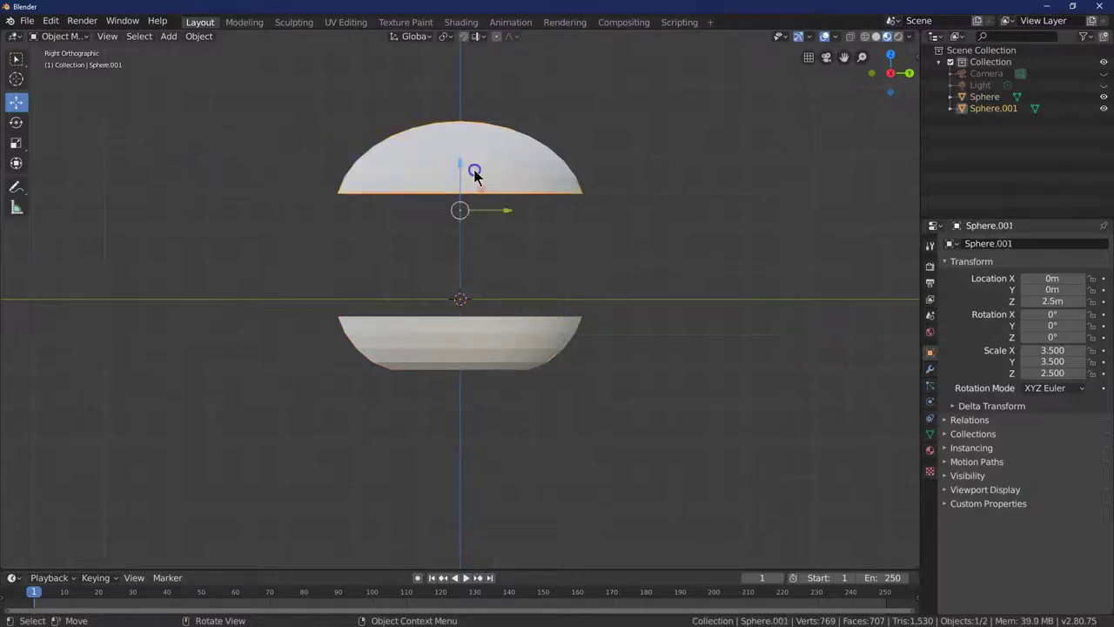
# Create a new material named 'bun' for the top bun half.
pyautogui.click(931, 450)
pyautogui.click(1030, 290)
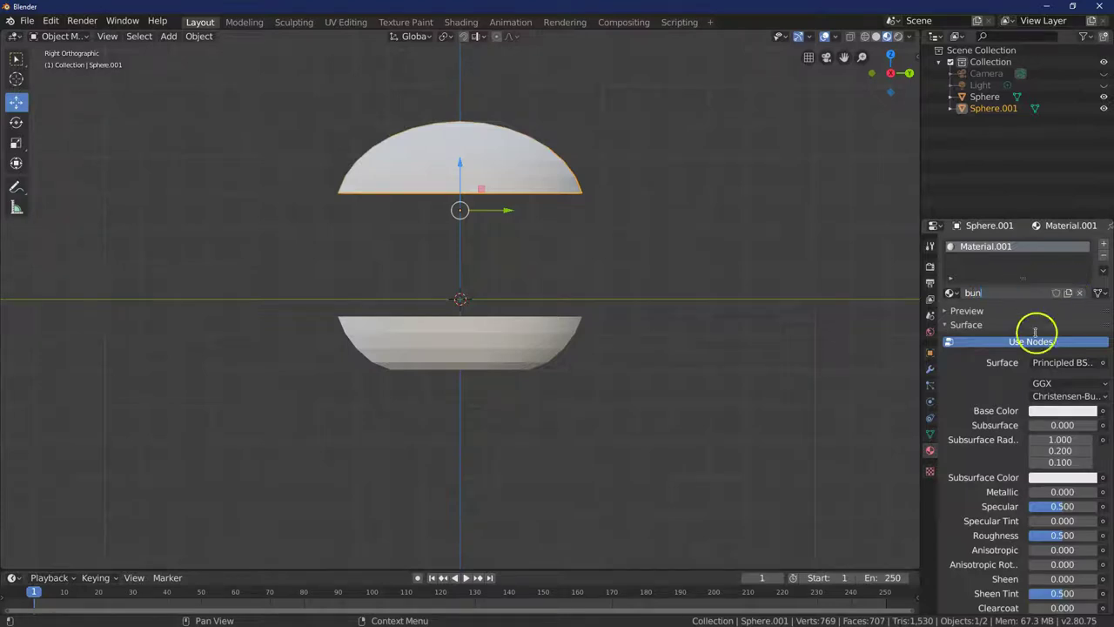
pyautogui.press('Return')
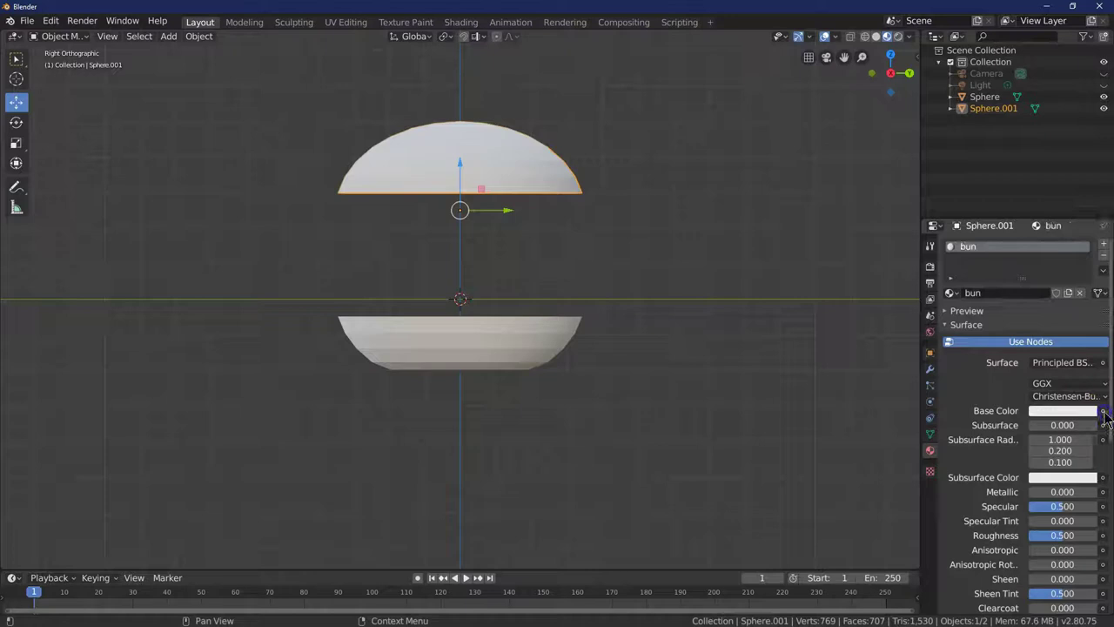
# Drive the bun's Base Color with an Image Texture using breadAgain.png from Documents.
pyautogui.click(1102, 410)
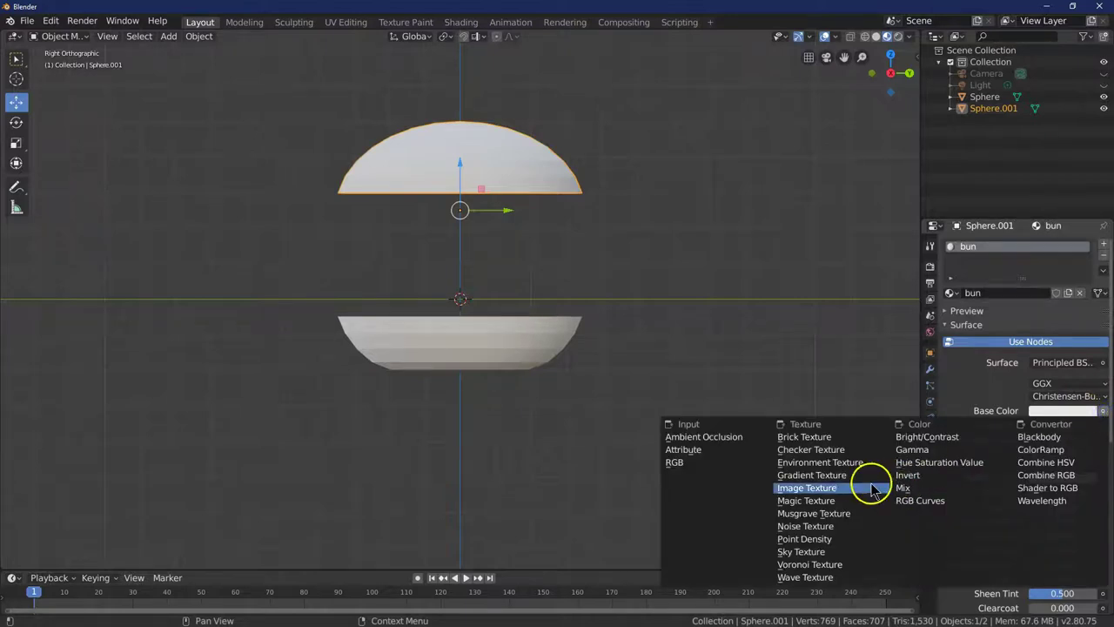
pyautogui.click(818, 490)
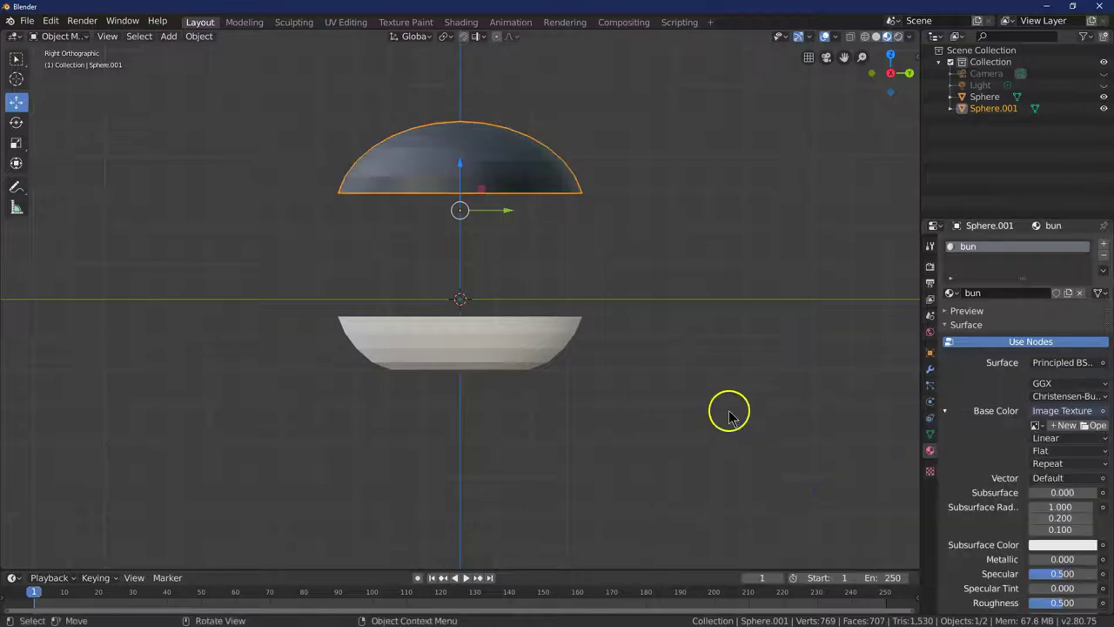
pyautogui.click(1092, 425)
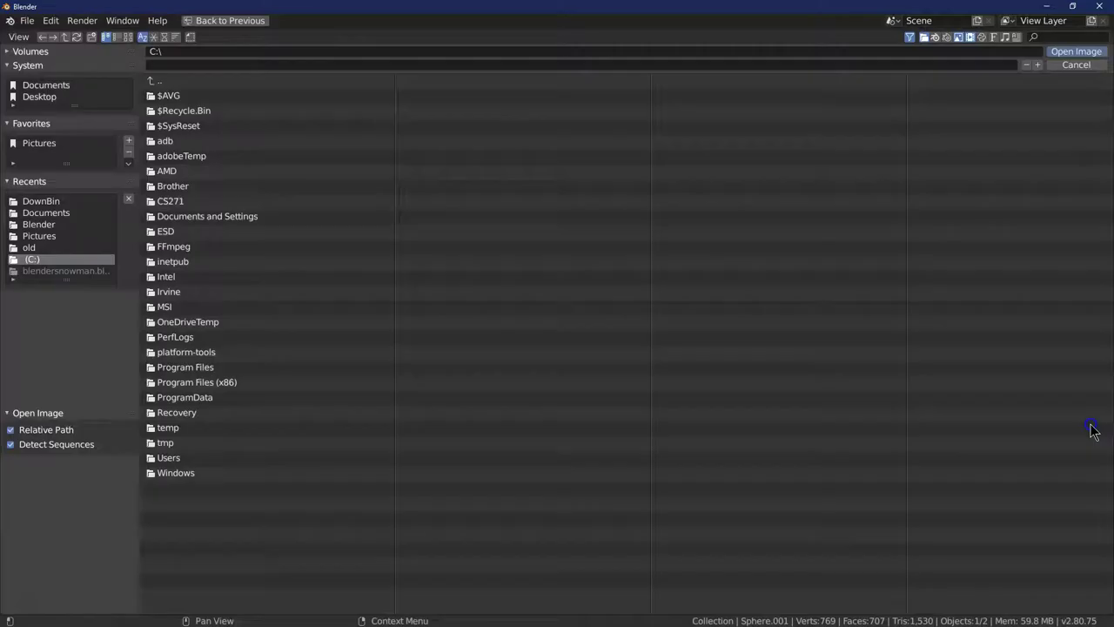
pyautogui.click(42, 201)
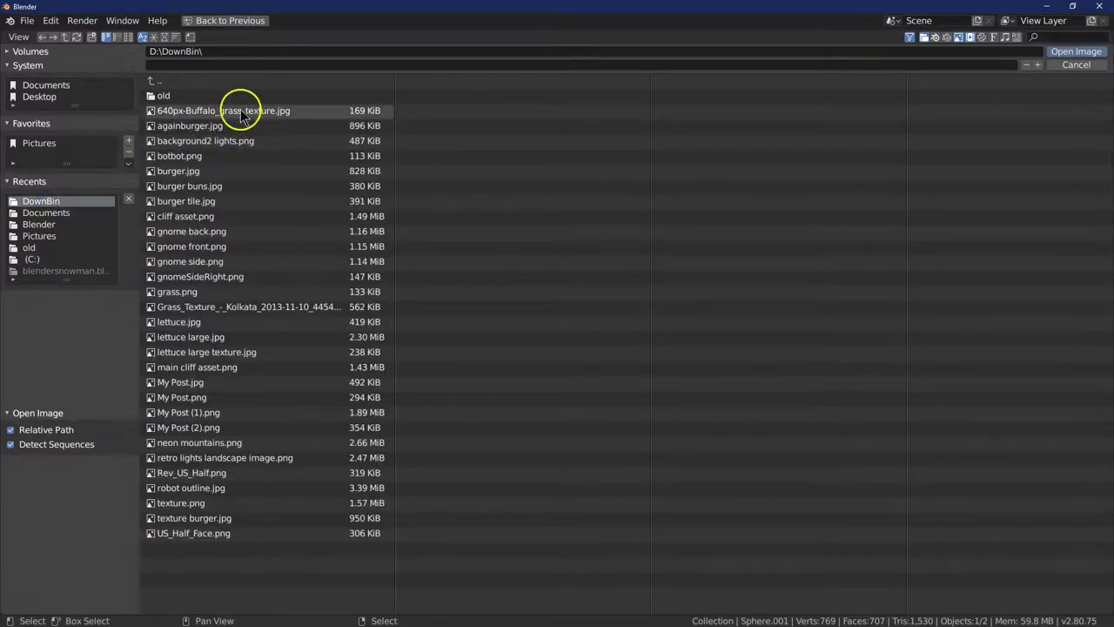
pyautogui.click(44, 213)
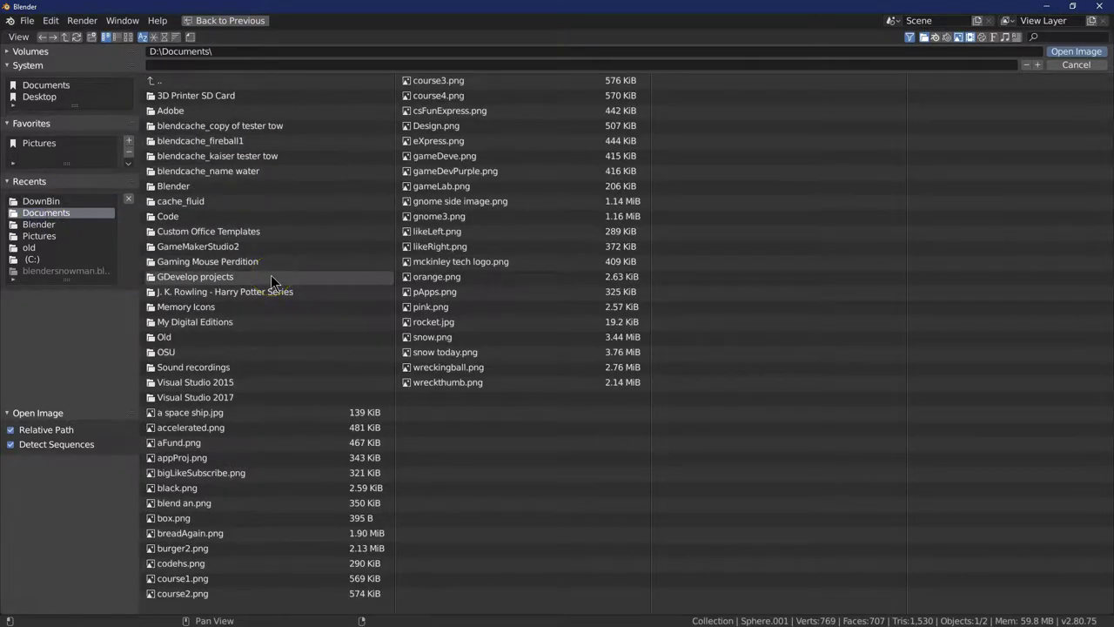
pyautogui.click(249, 537)
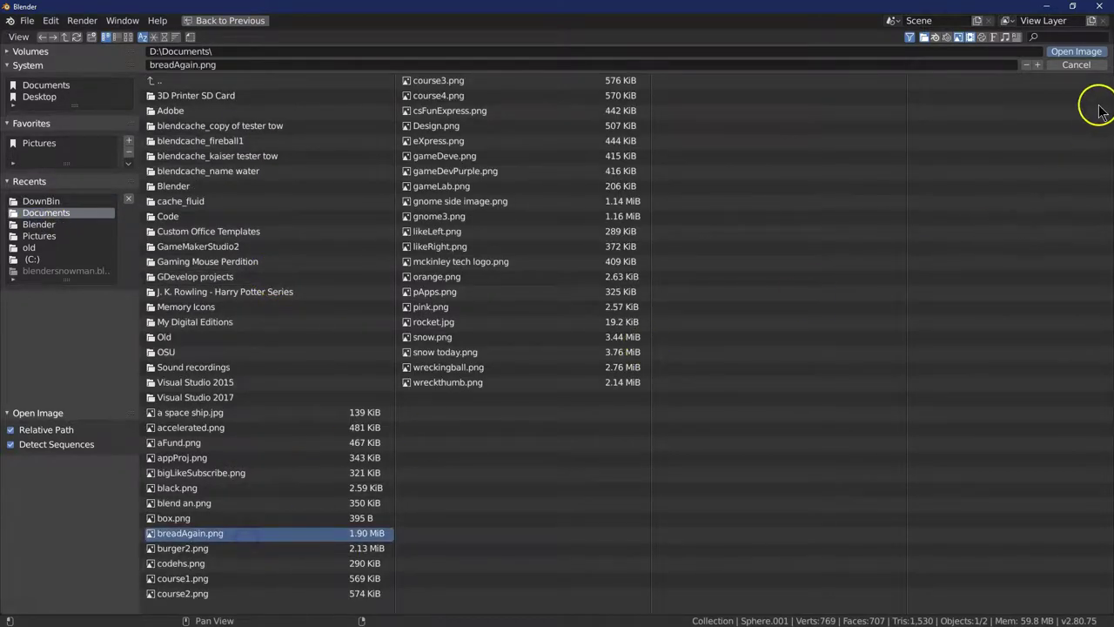
pyautogui.click(1075, 52)
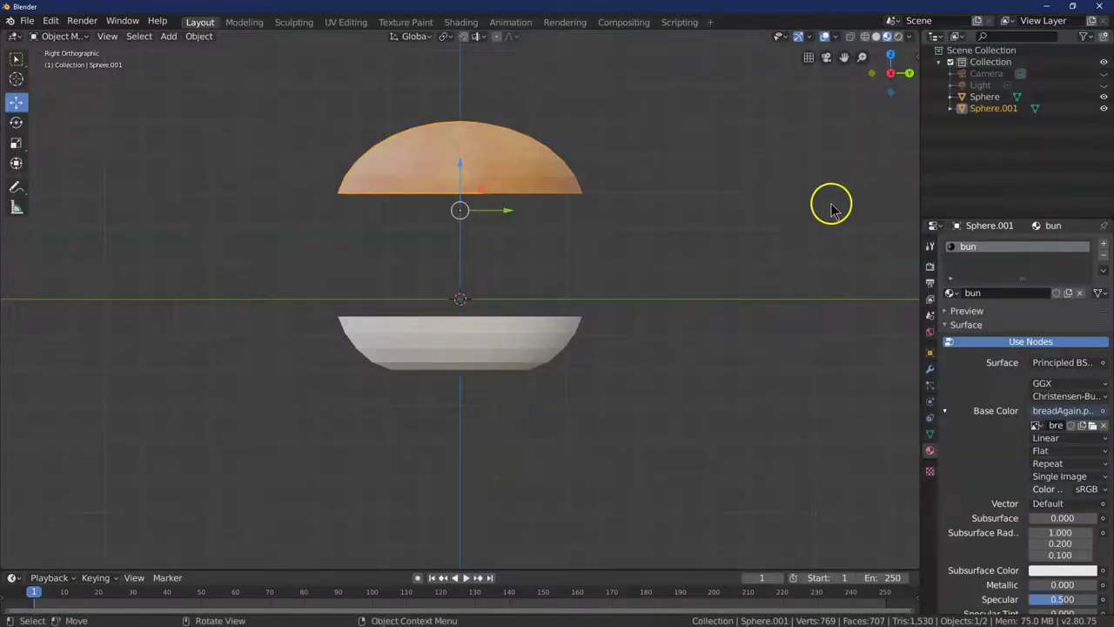
# Set the bun material's Subsurface amount to 0.2.
pyautogui.moveTo(908, 75); pyautogui.dragTo(39, 122)
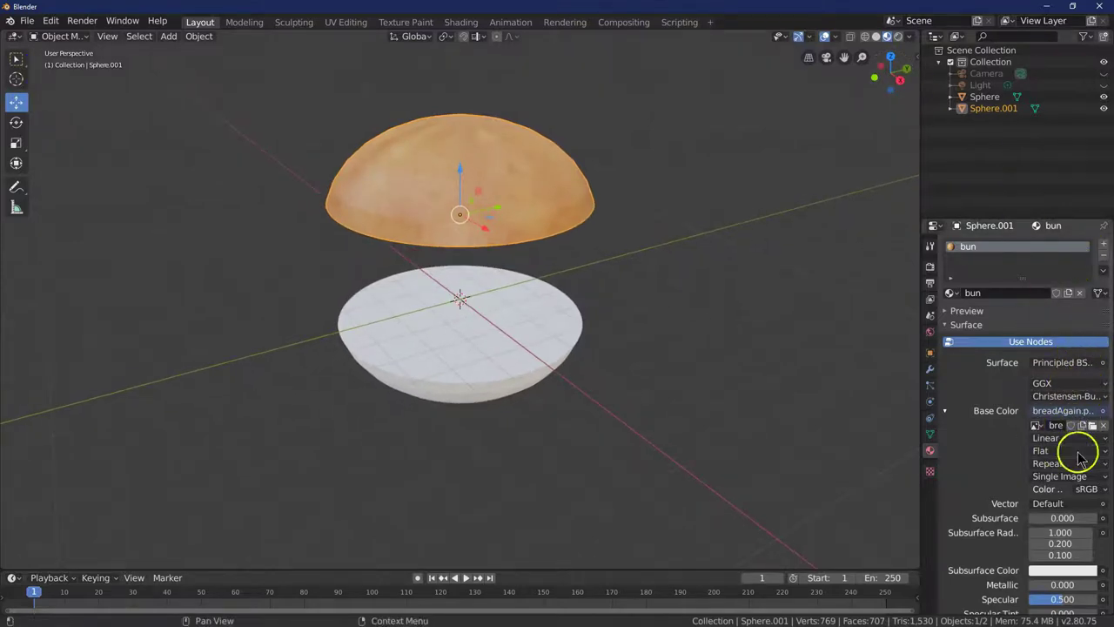
pyautogui.scroll(-3, 1052, 513)
pyautogui.scroll(-2, 1053, 537)
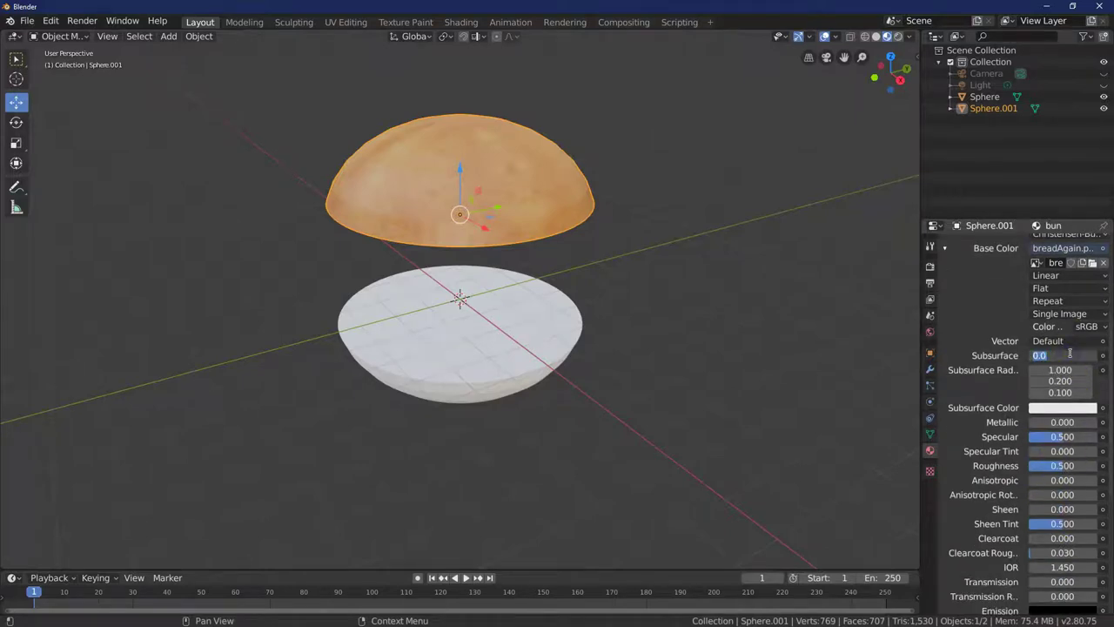
pyautogui.press('Return')
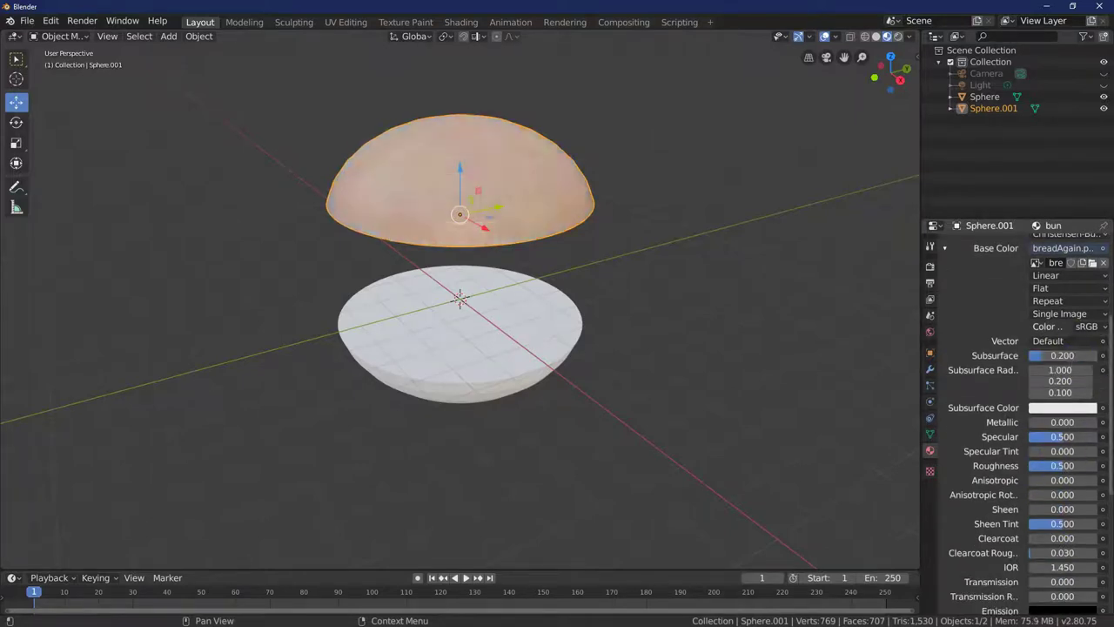
# Set the subsurface colour to hex 654321, then darken it to brown 493018.
pyautogui.click(1061, 409)
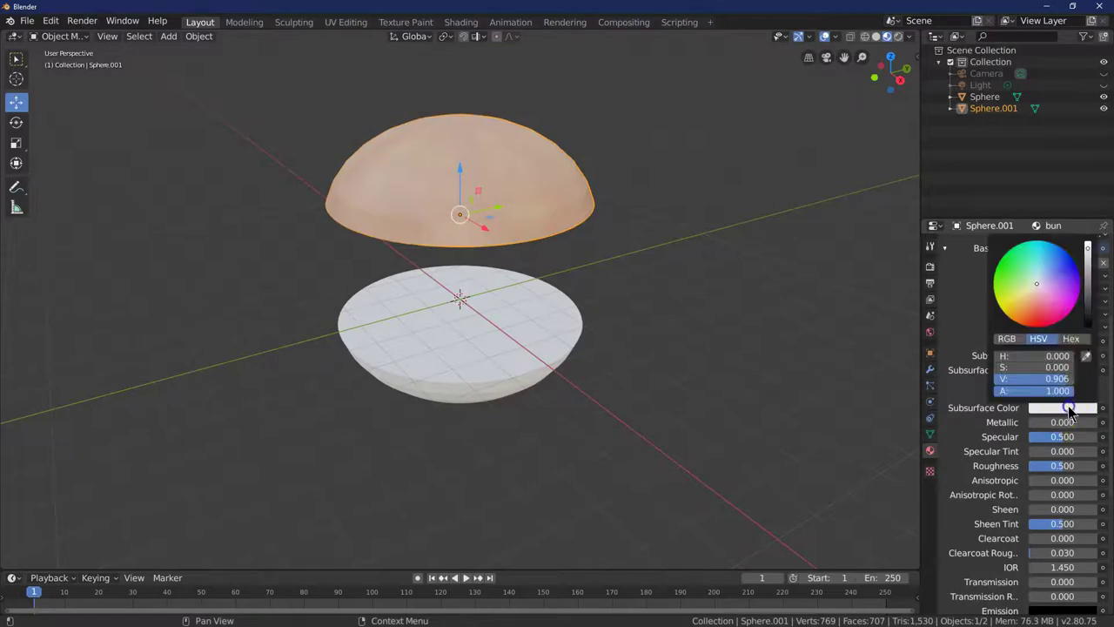
pyautogui.click(1072, 338)
pyautogui.click(1056, 357)
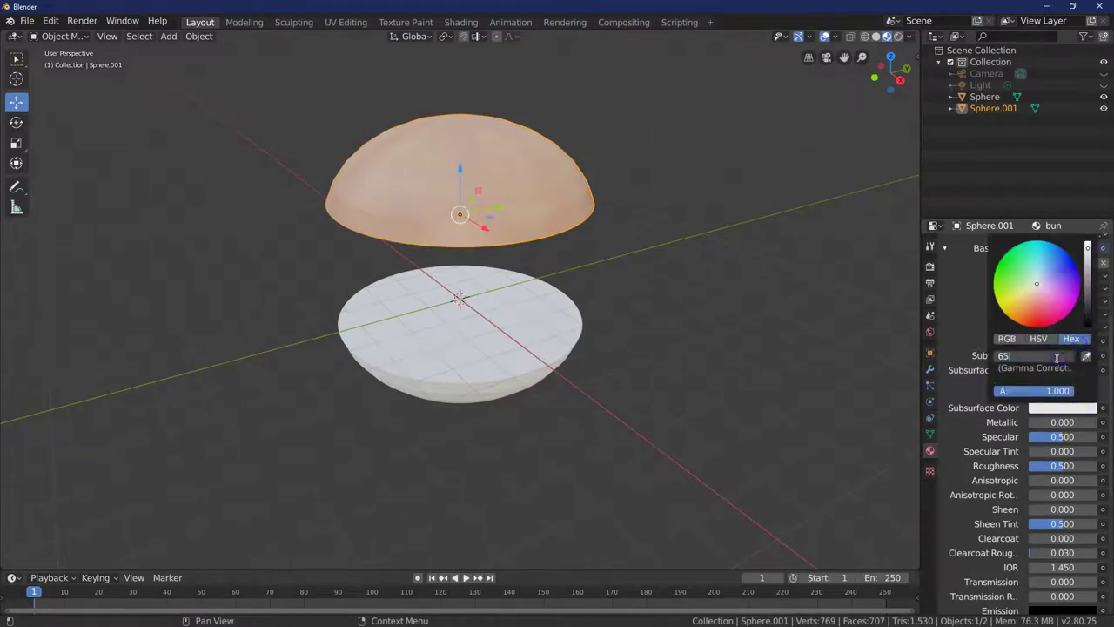
pyautogui.write('654321')
pyautogui.press('Return')
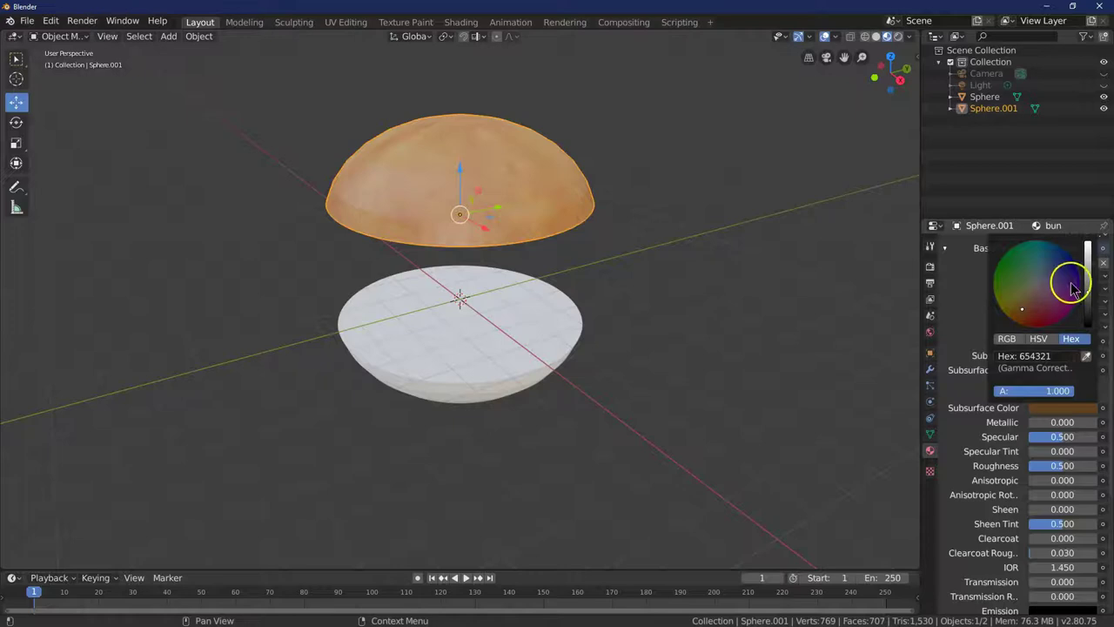
pyautogui.click(1089, 297)
pyautogui.moveTo(1087, 297); pyautogui.dragTo(1087, 302)
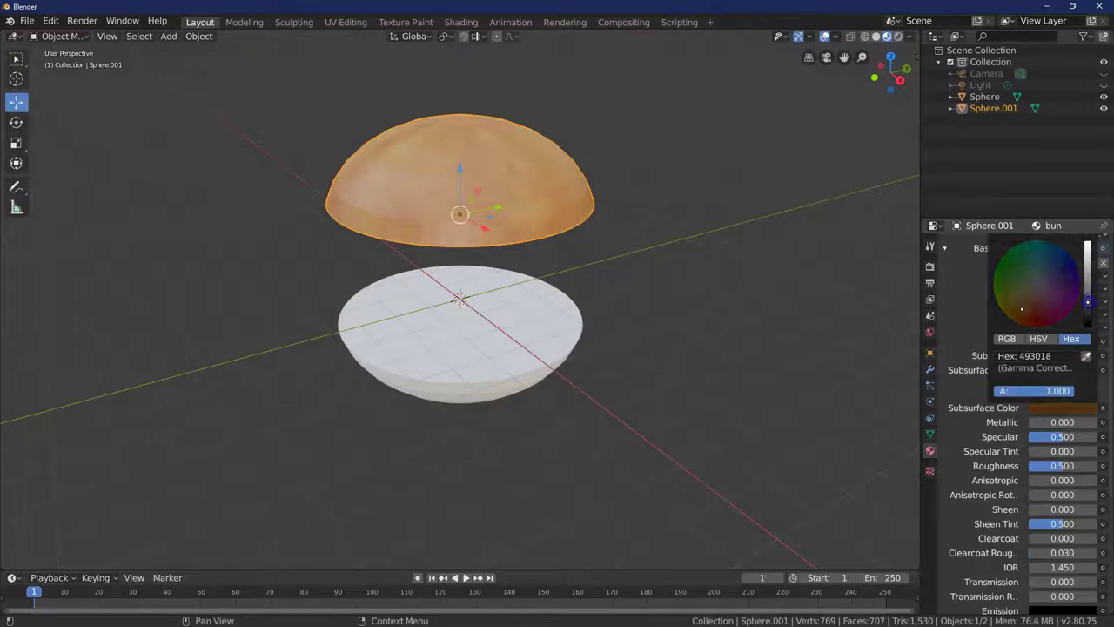
pyautogui.click(817, 304)
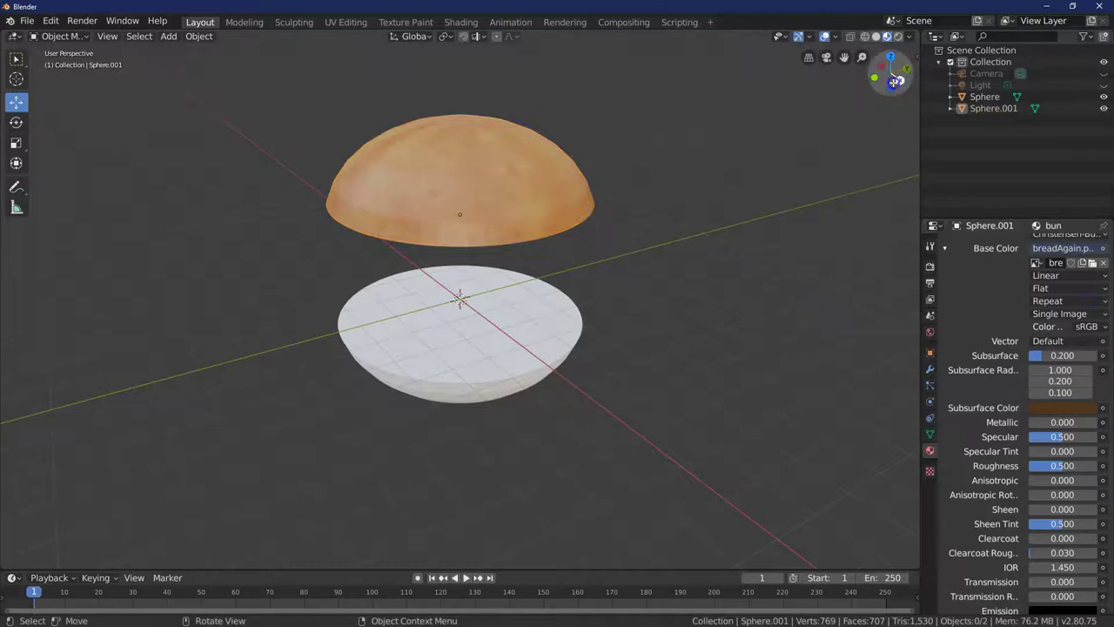
pyautogui.moveTo(890, 74)
pyautogui.mouseDown()
pyautogui.moveTo(133, 95)
pyautogui.moveTo(204, 95)
pyautogui.moveTo(82, 127)
pyautogui.moveTo(12, 39)
pyautogui.moveTo(905, 105)
pyautogui.moveTo(918, 539)
pyautogui.moveTo(892, 74)
pyautogui.mouseUp()
# Select the lower Sphere and assign it the existing 'bun' material.
pyautogui.click(497, 317)
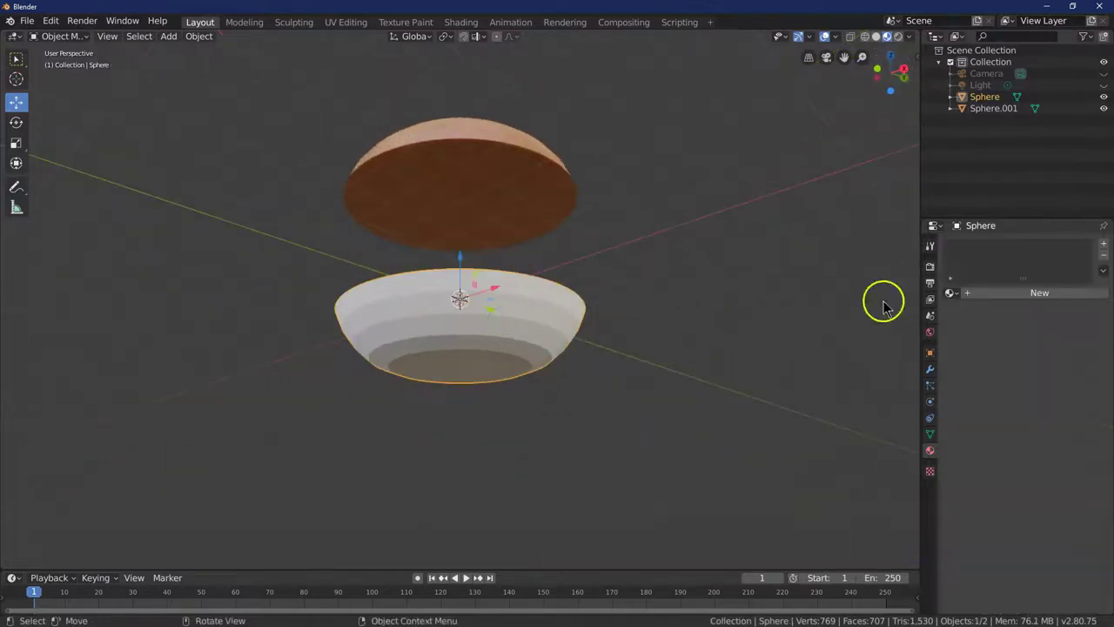
pyautogui.click(951, 293)
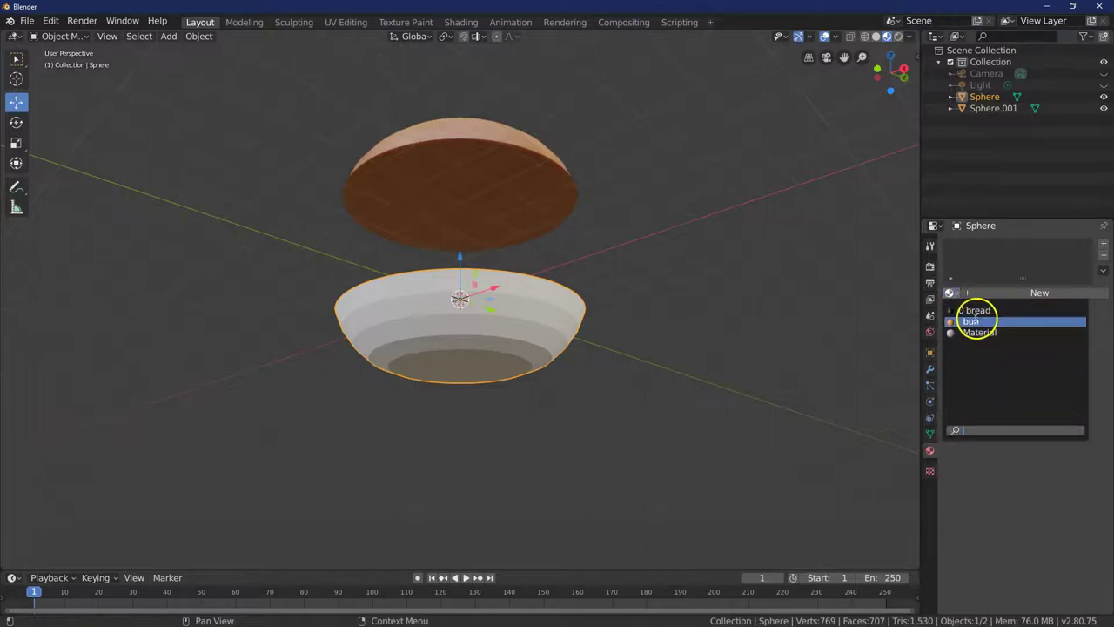
pyautogui.click(971, 321)
pyautogui.moveTo(892, 77); pyautogui.dragTo(75, 142)
# Add a new UV sphere at the origin and enlarge it with the Scale tool.
pyautogui.click(248, 142)
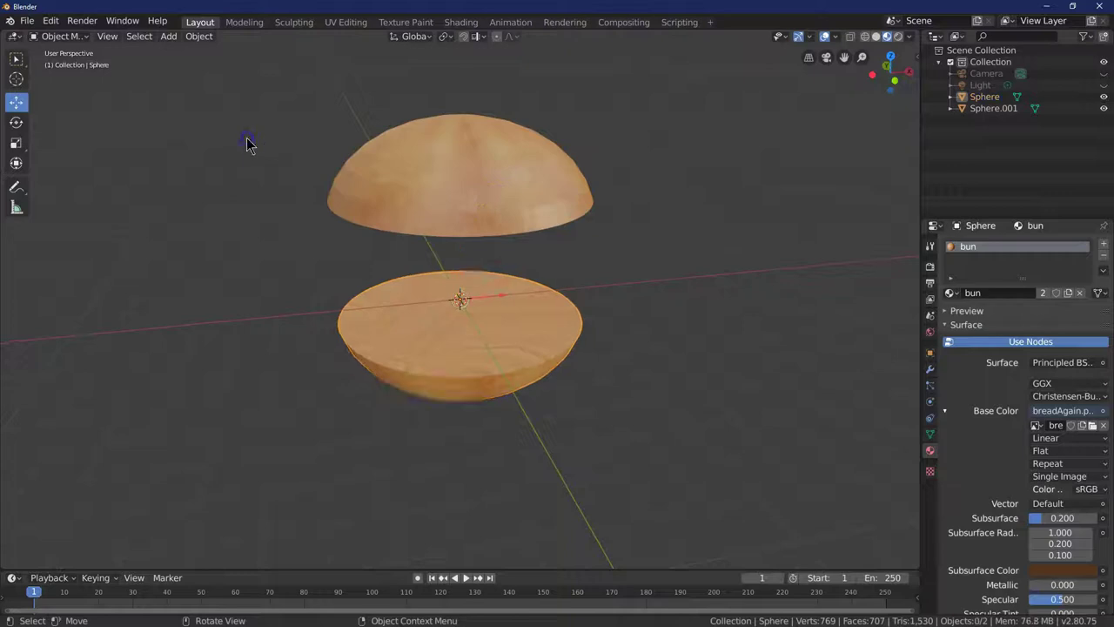
pyautogui.click(172, 37)
pyautogui.moveTo(193, 48)
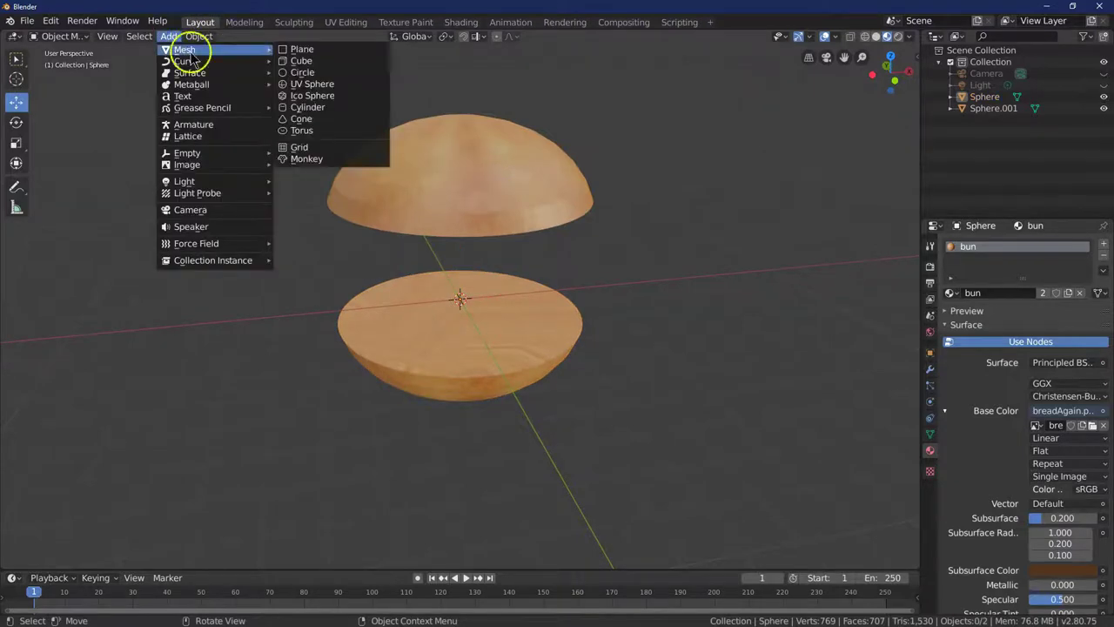
pyautogui.click(329, 87)
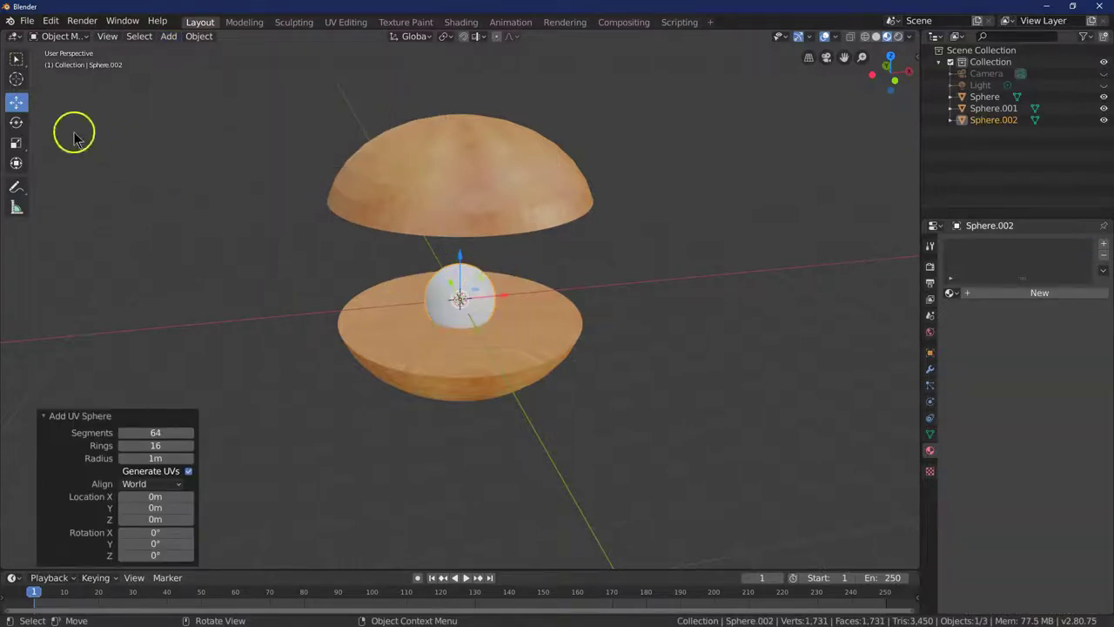
pyautogui.click(17, 149)
pyautogui.moveTo(498, 269); pyautogui.dragTo(678, 226)
# Flatten the sphere with trial scales of 4.2 × 4.2 × 1, then 3.5 on X and Y.
pyautogui.click(144, 506)
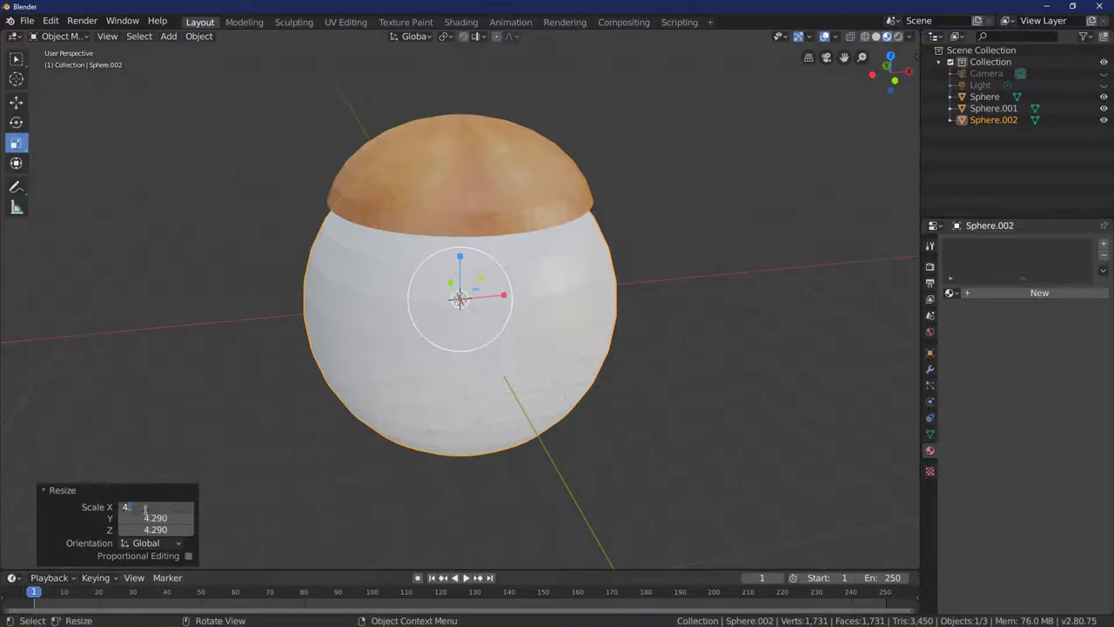
pyautogui.write('4.2')
pyautogui.press('Tab')
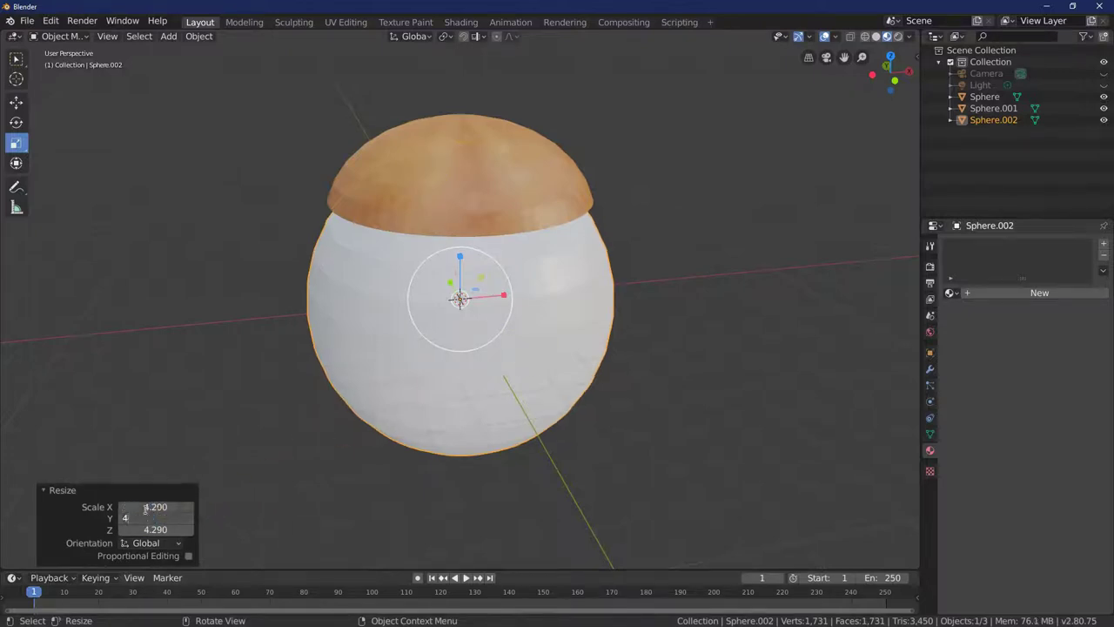
pyautogui.press('Tab')
pyautogui.write('1')
pyautogui.press('Return')
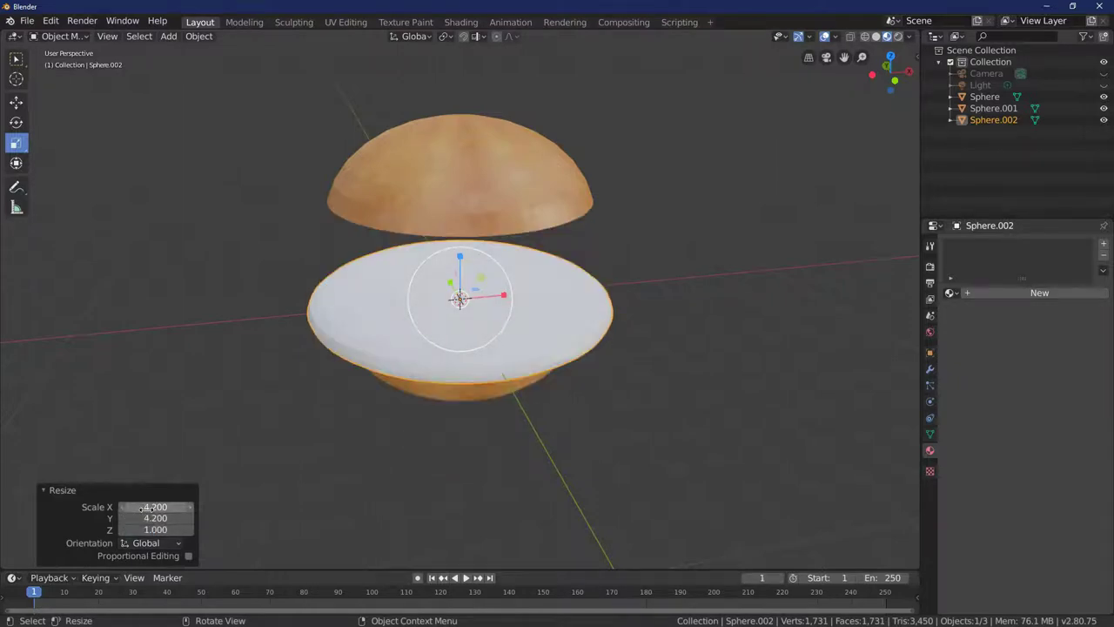
pyautogui.click(889, 56)
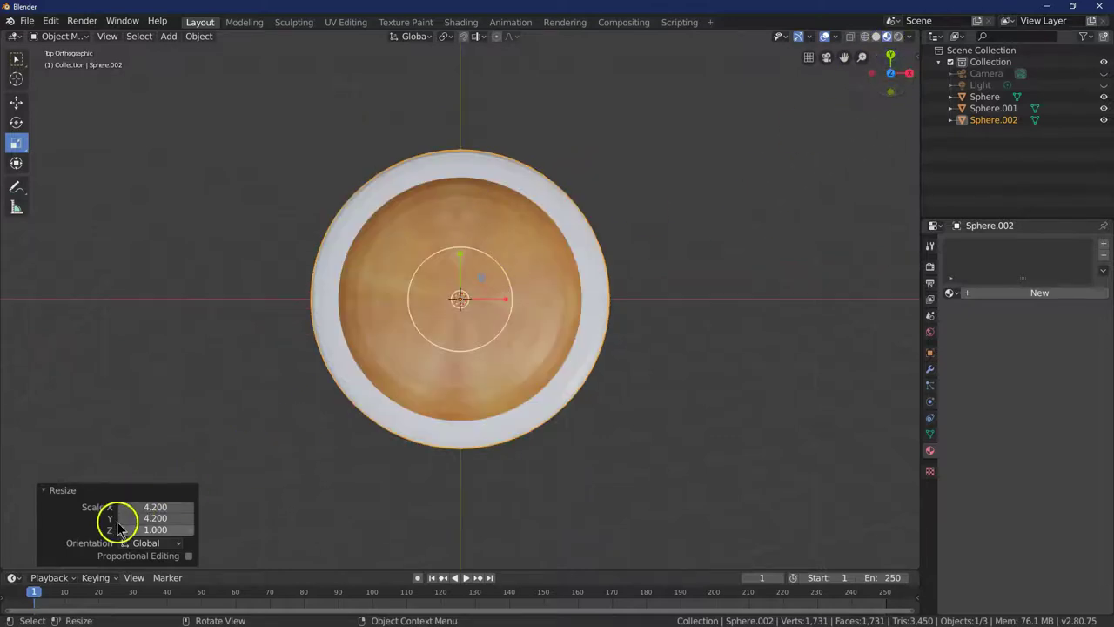
pyautogui.click(159, 508)
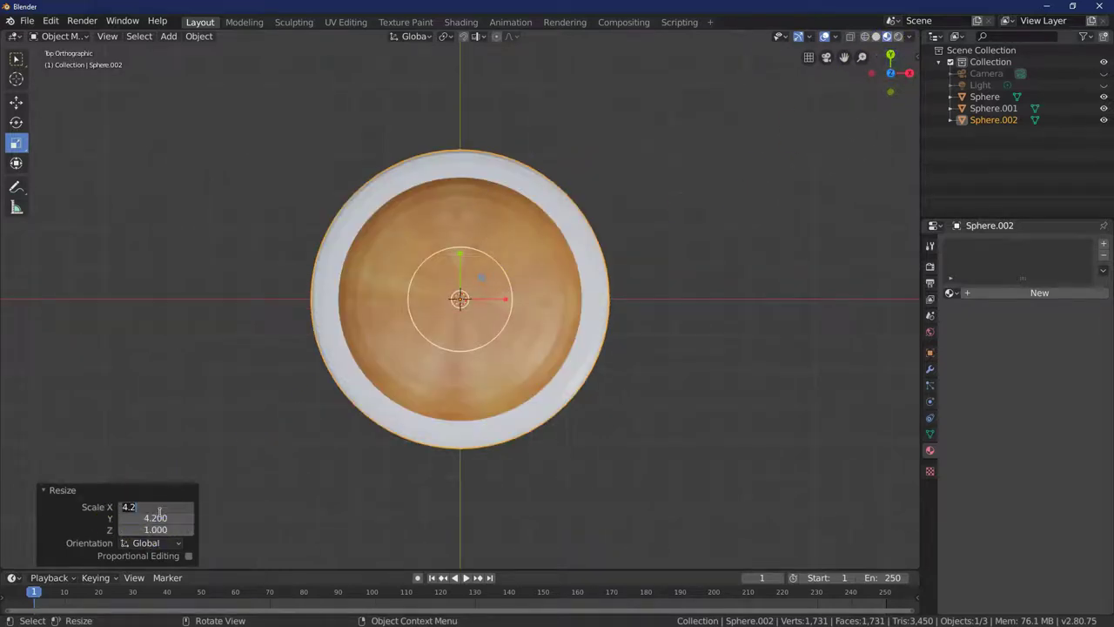
pyautogui.press('Tab')
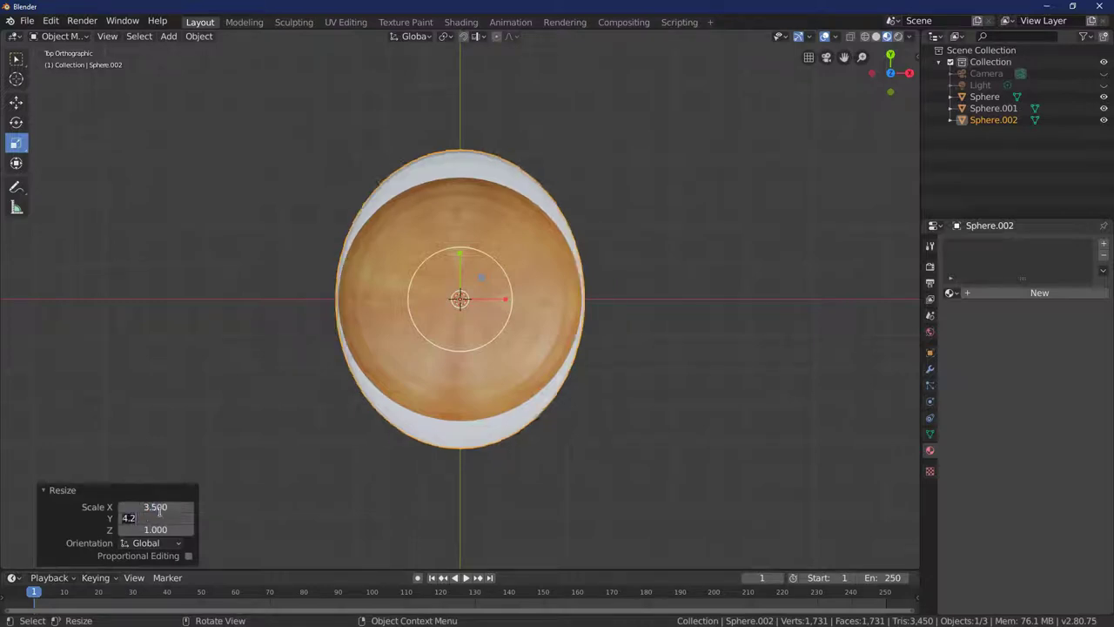
pyautogui.press('Return')
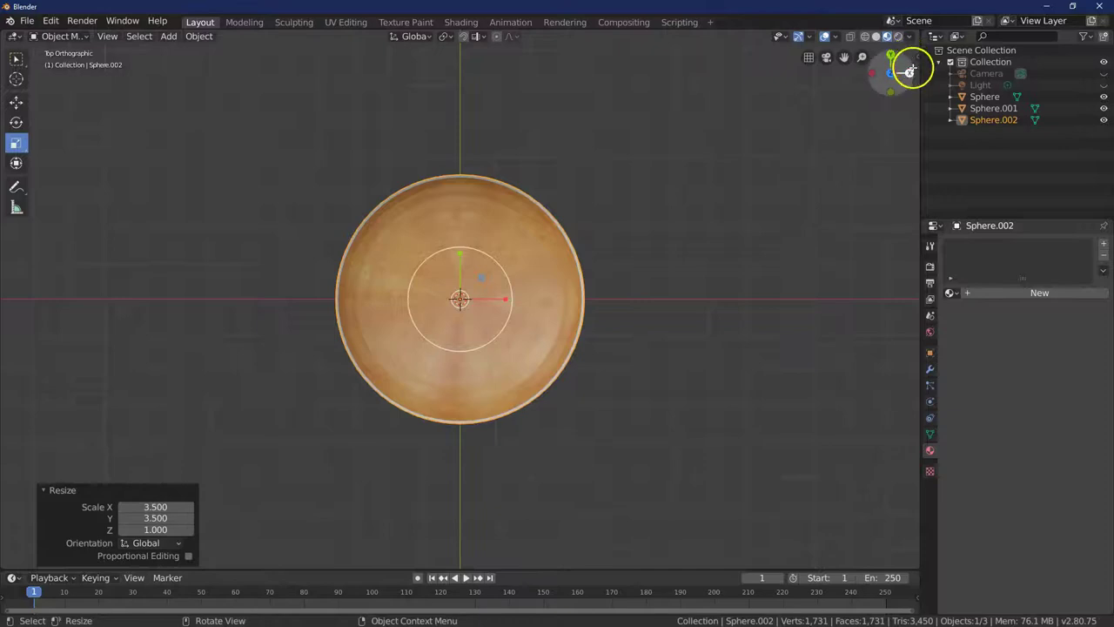
# Set Sphere.002's scale to 3.7 × 3.7 × 0.9 and raise it 0.492 m on Z.
pyautogui.moveTo(870, 474); pyautogui.dragTo(853, 105, button='middle')
pyautogui.doubleClick(142, 505)
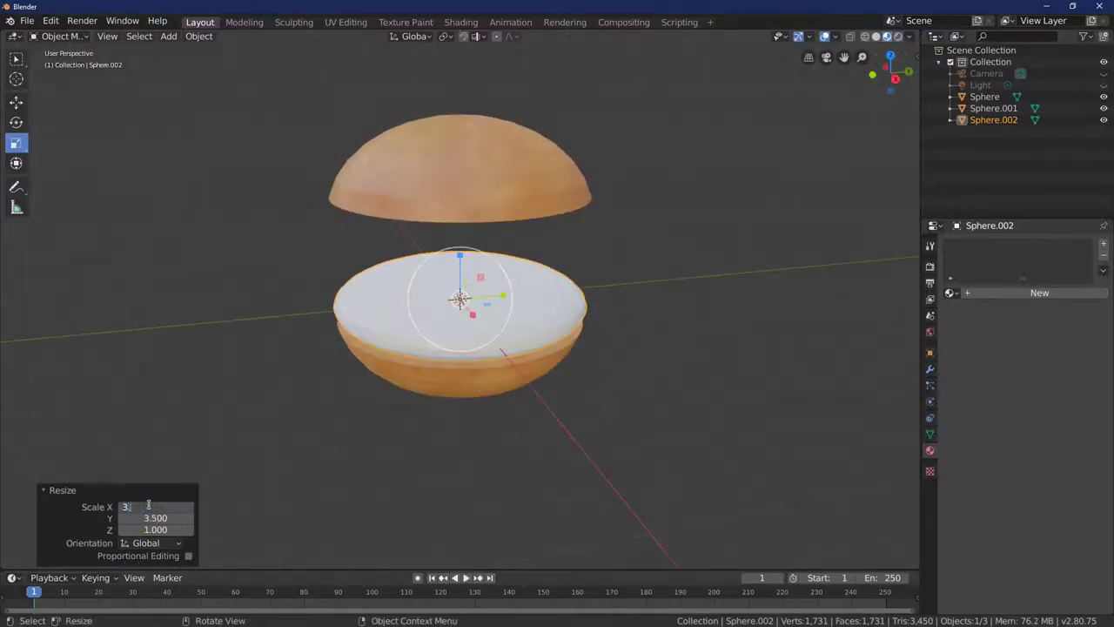
pyautogui.press('Tab')
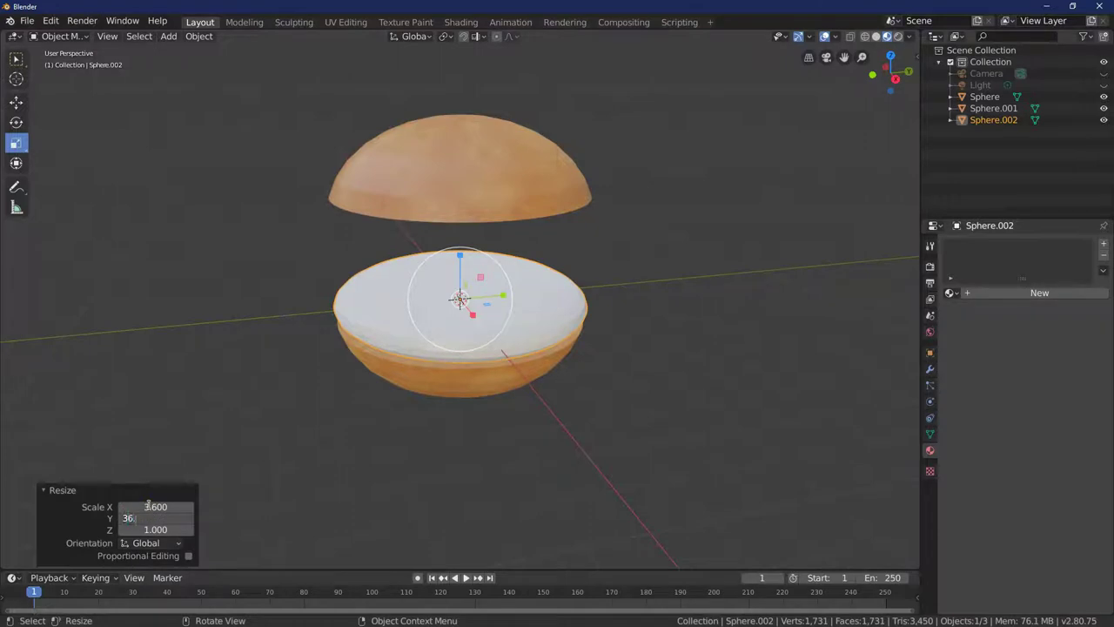
pyautogui.press('Return')
pyautogui.doubleClick(163, 518)
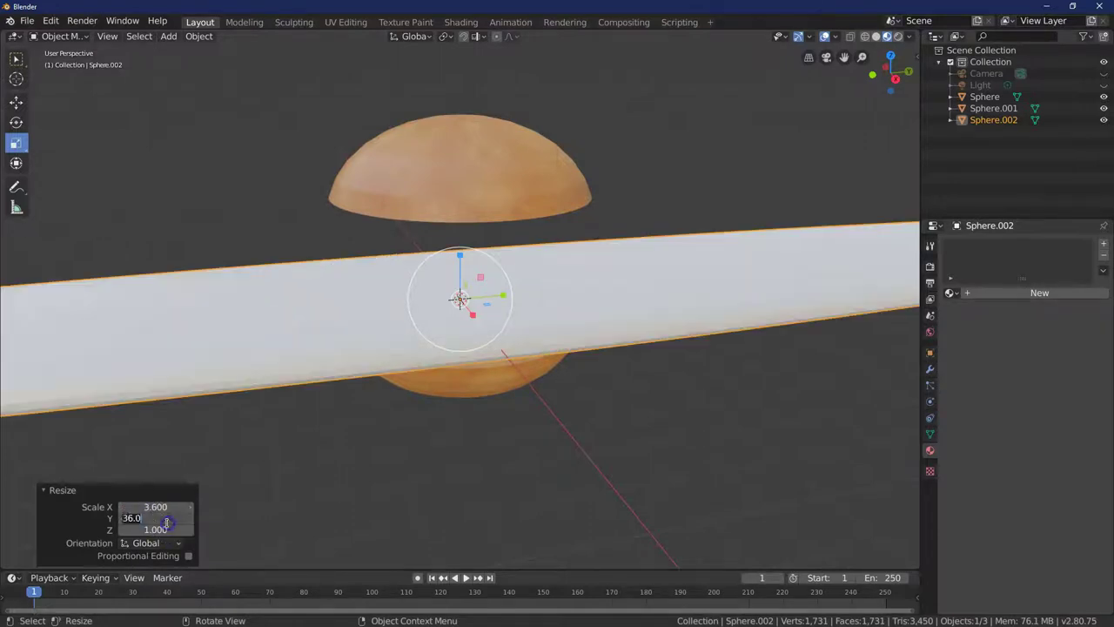
pyautogui.write('3.6')
pyautogui.press('Return')
pyautogui.moveTo(166, 521); pyautogui.dragTo(218, 467, button='middle')
pyautogui.moveTo(155, 507); pyautogui.dragTo(155, 519)
pyautogui.write('3.7')
pyautogui.press('Return')
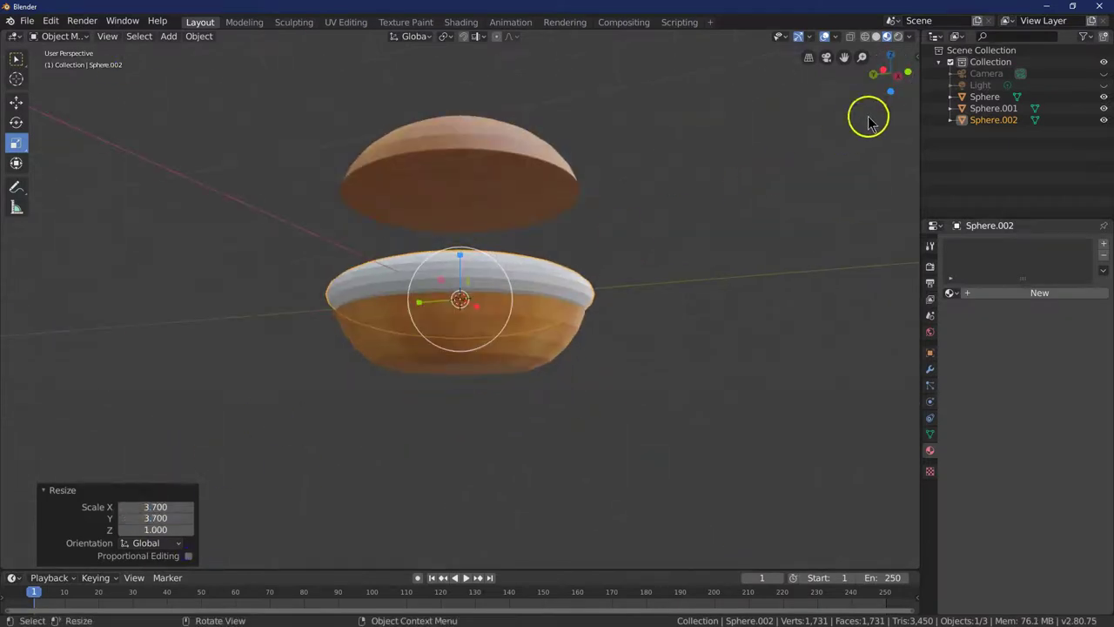
pyautogui.moveTo(882, 88); pyautogui.dragTo(854, 105)
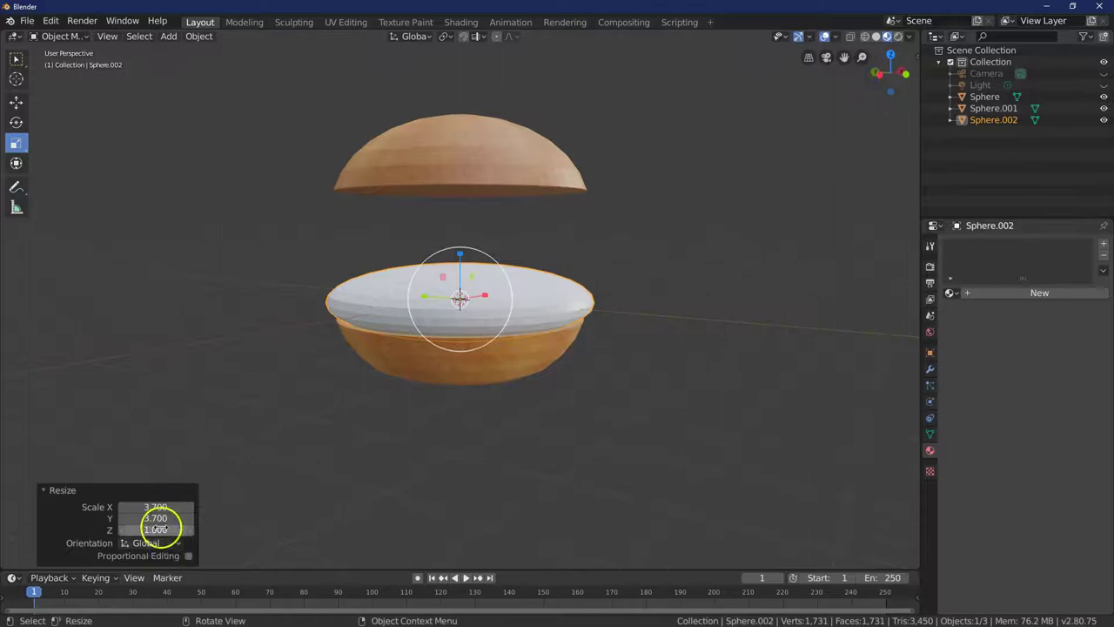
pyautogui.click(157, 528)
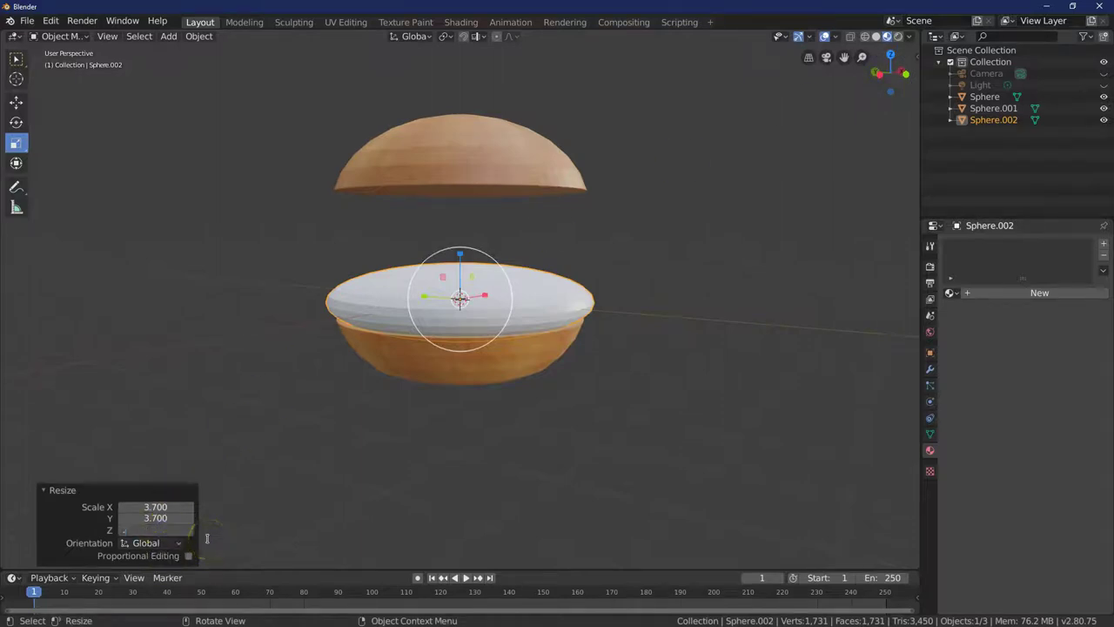
pyautogui.write('.9')
pyautogui.press('Return')
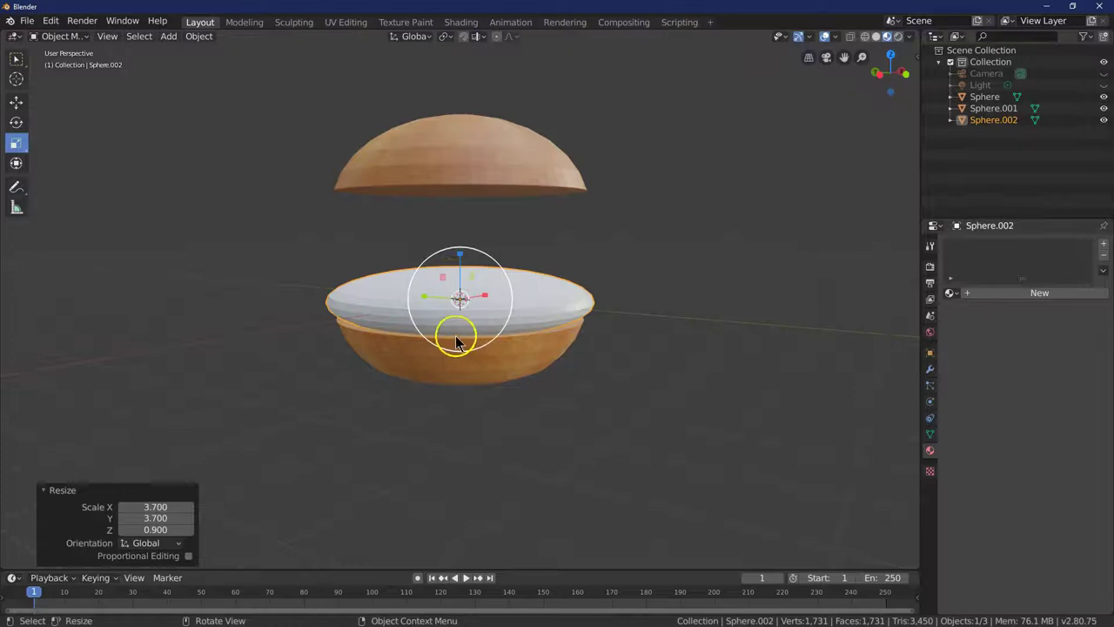
pyautogui.click(15, 103)
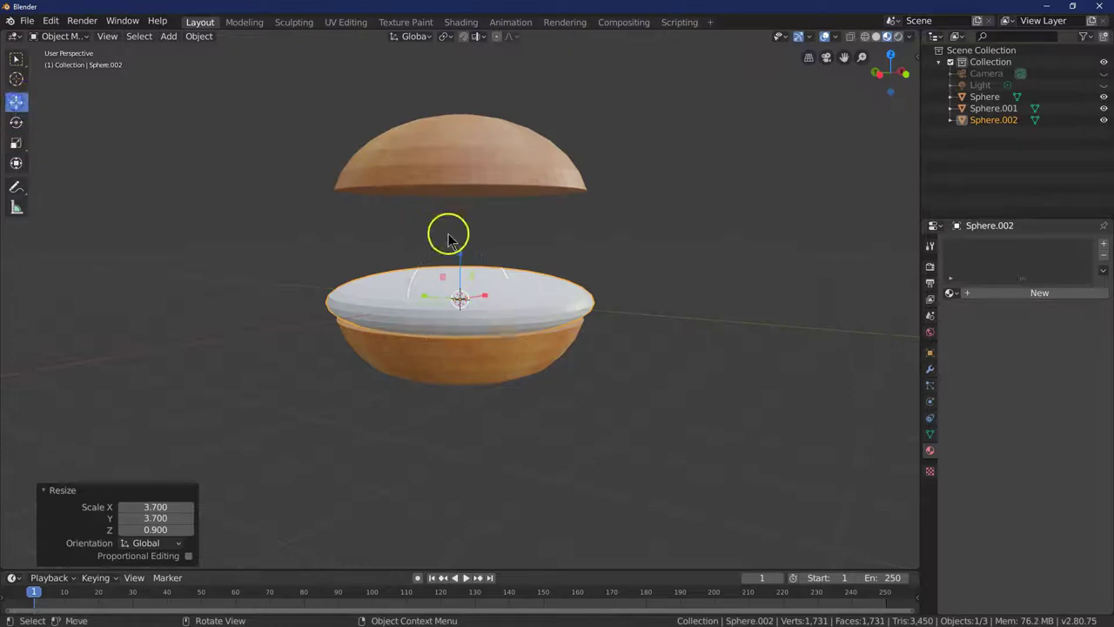
pyautogui.moveTo(461, 255); pyautogui.dragTo(459, 240)
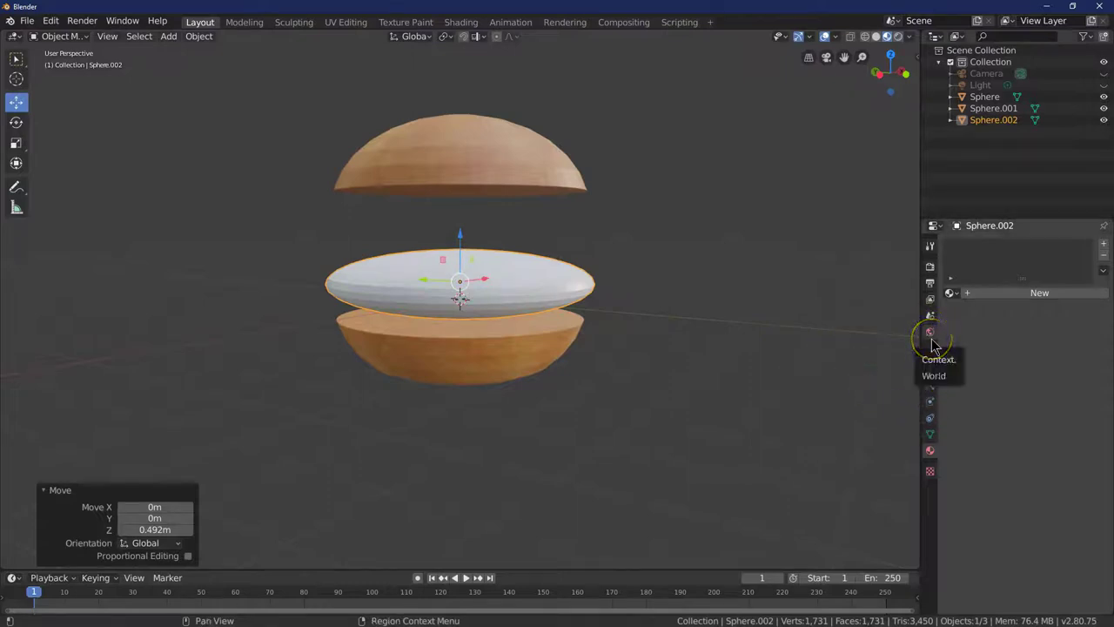
# Add a Displace modifier with a new texture to Sphere.002.
pyautogui.rightClick(999, 125)
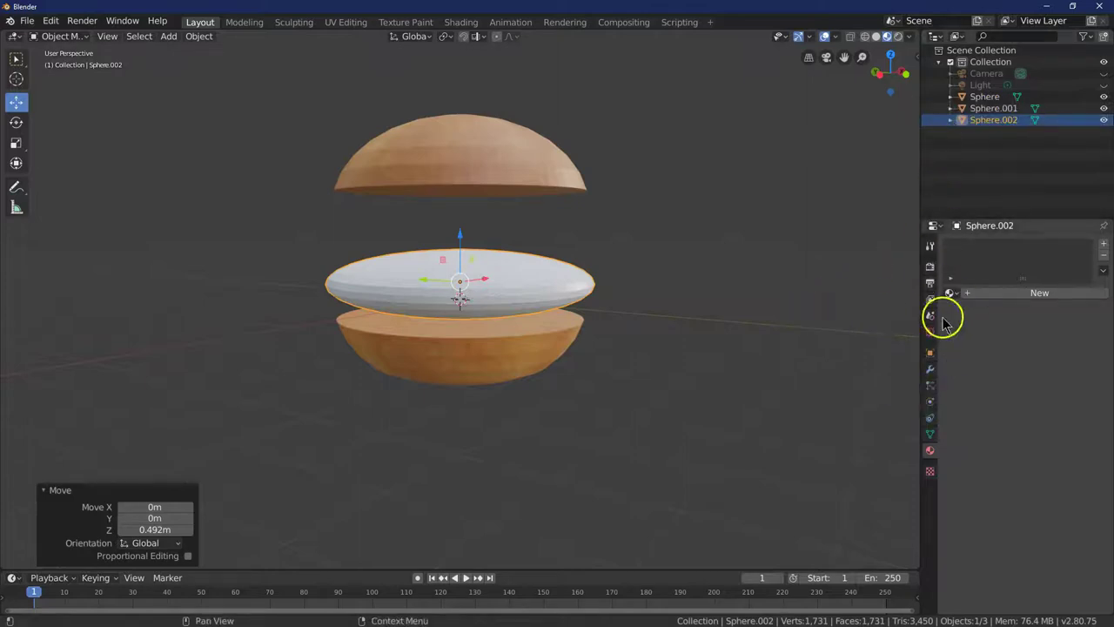
pyautogui.click(930, 369)
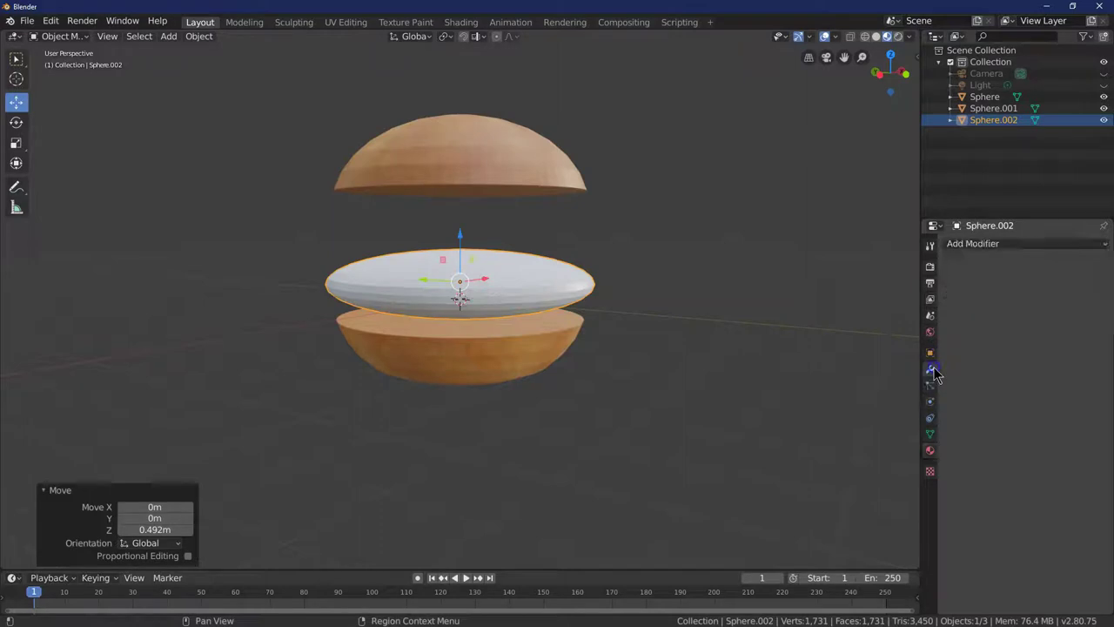
pyautogui.click(996, 247)
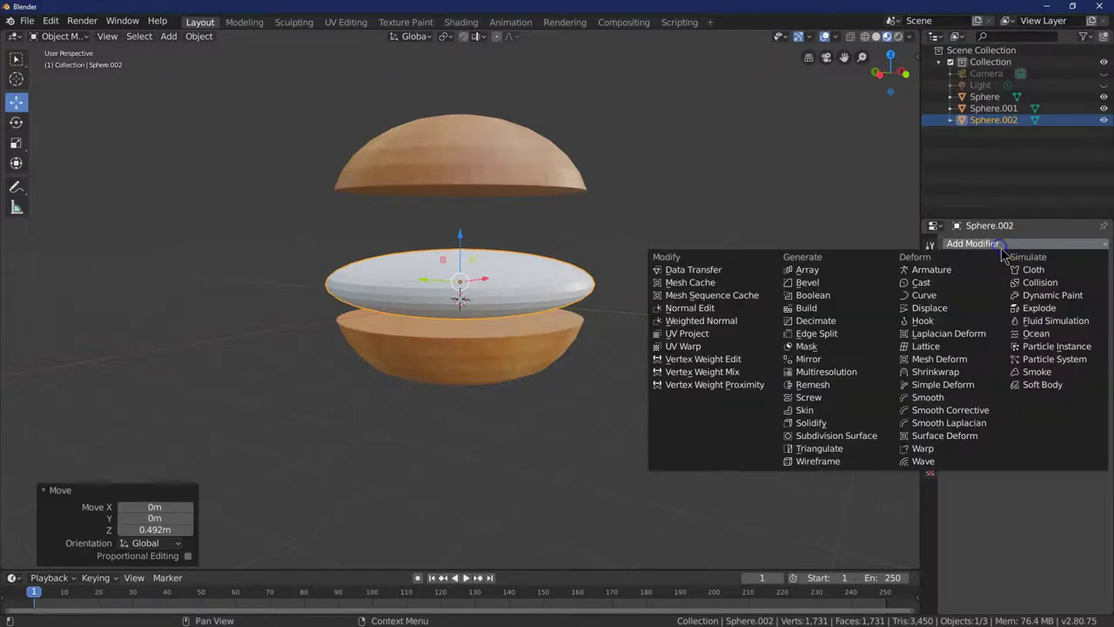
pyautogui.click(957, 311)
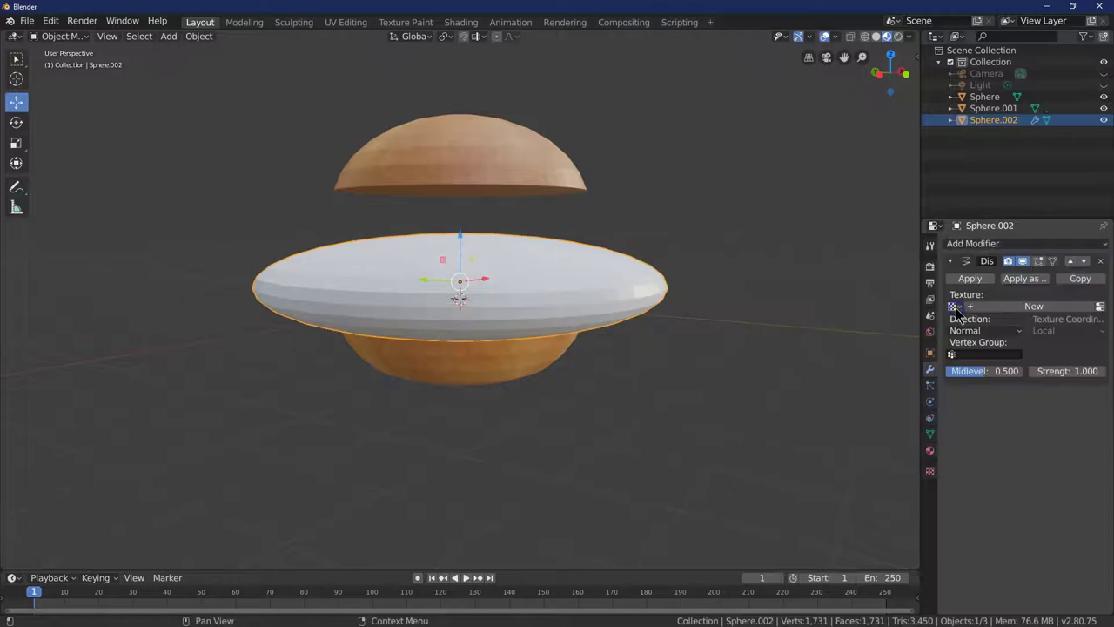
pyautogui.click(999, 310)
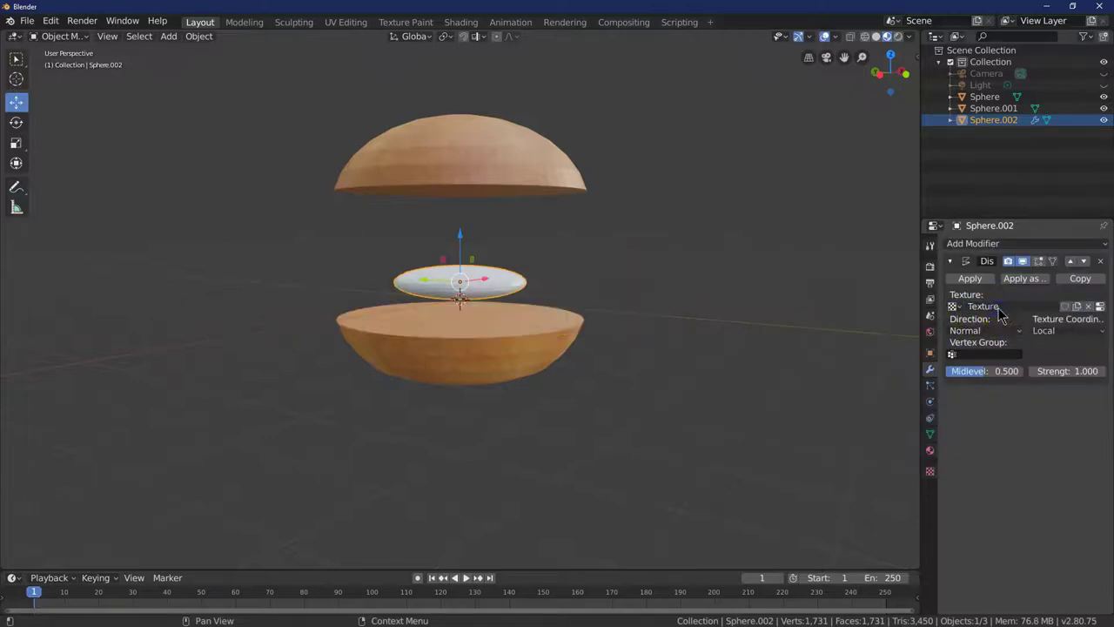
# Rename the displacement texture 'beef' and set its type to Clouds.
pyautogui.click(930, 473)
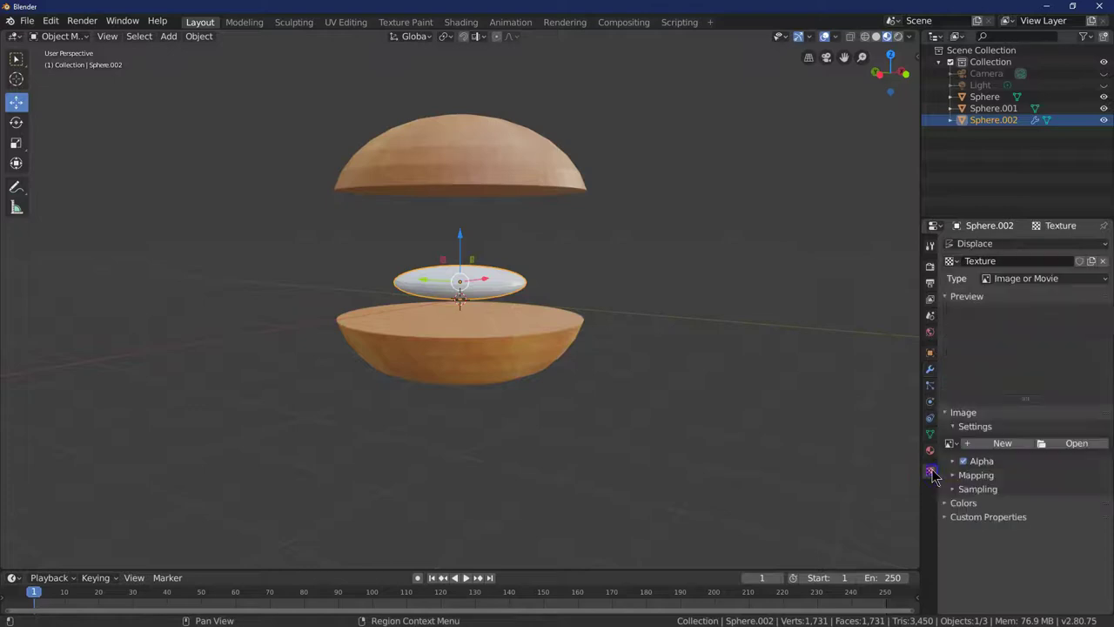
pyautogui.doubleClick(986, 262)
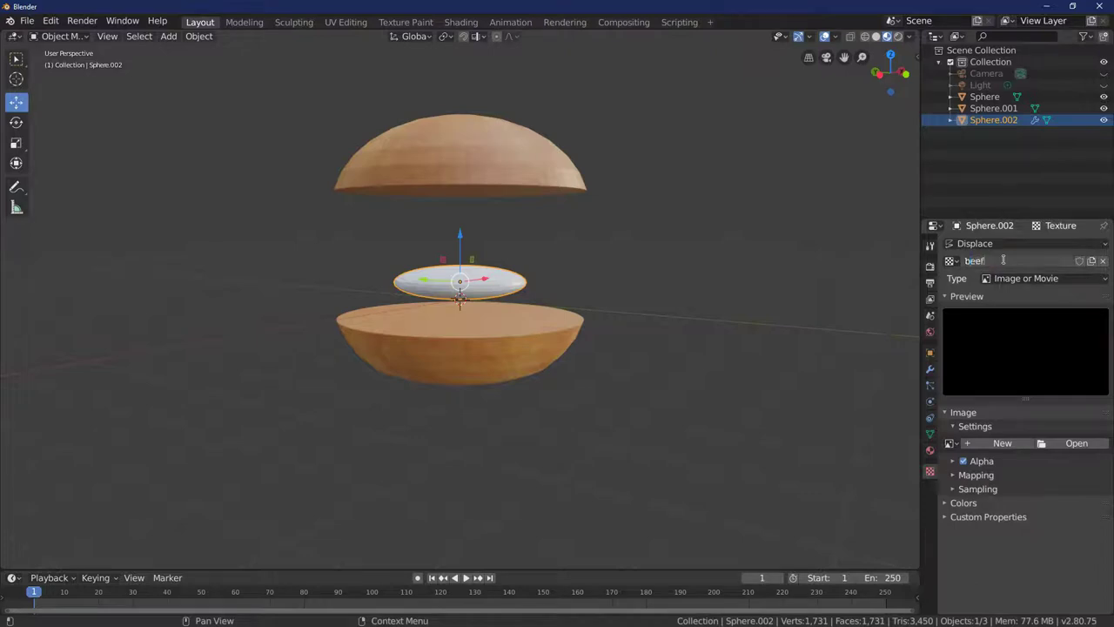
pyautogui.click(1011, 283)
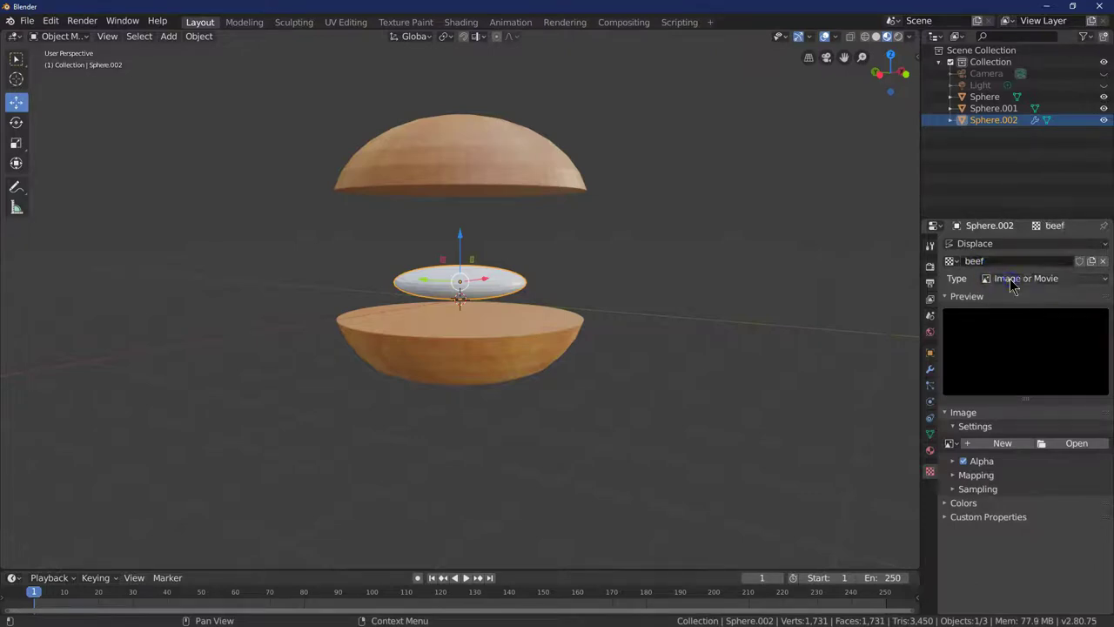
pyautogui.click(1011, 280)
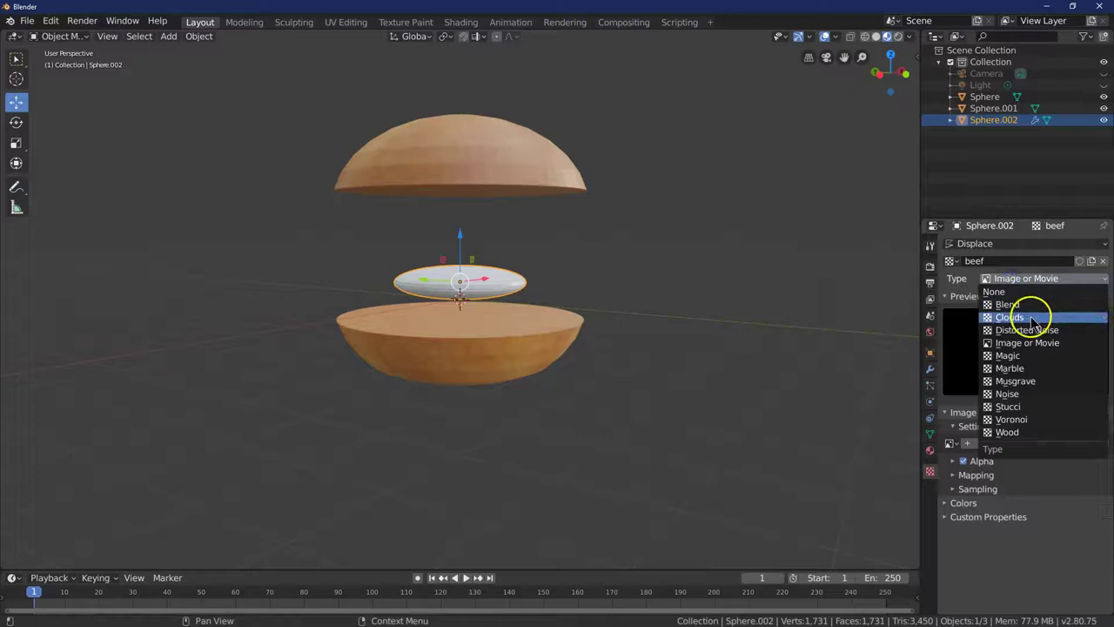
pyautogui.click(1029, 316)
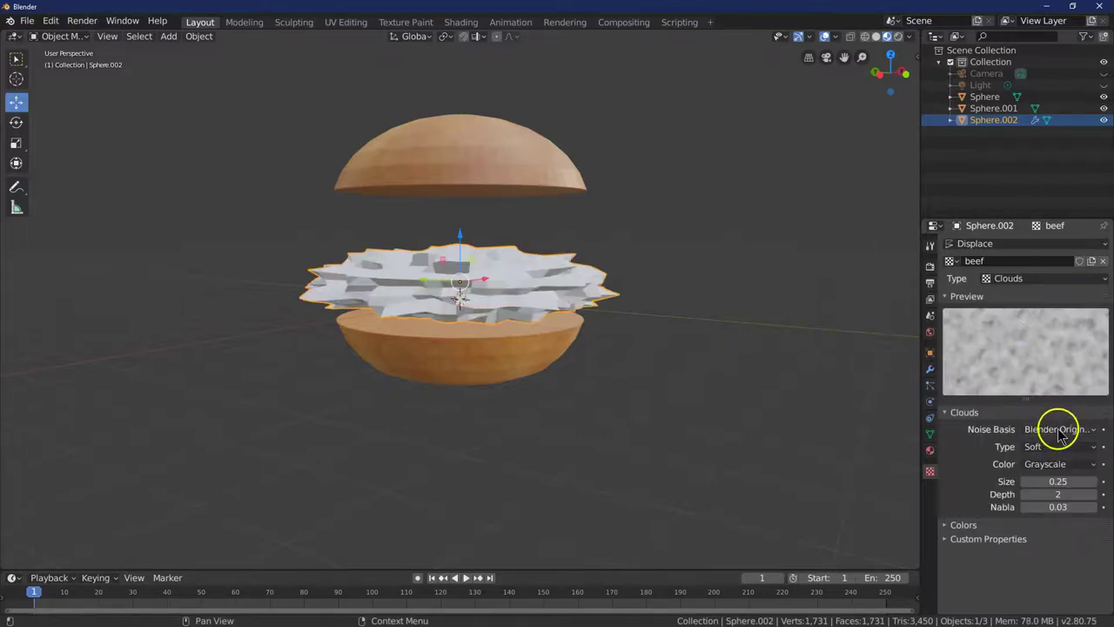
pyautogui.click(932, 370)
pyautogui.click(1083, 371)
# Try displacement strengths 0.1, 0.15 and 0.18, settling on 0.16.
pyautogui.write('0.1')
pyautogui.press('Return')
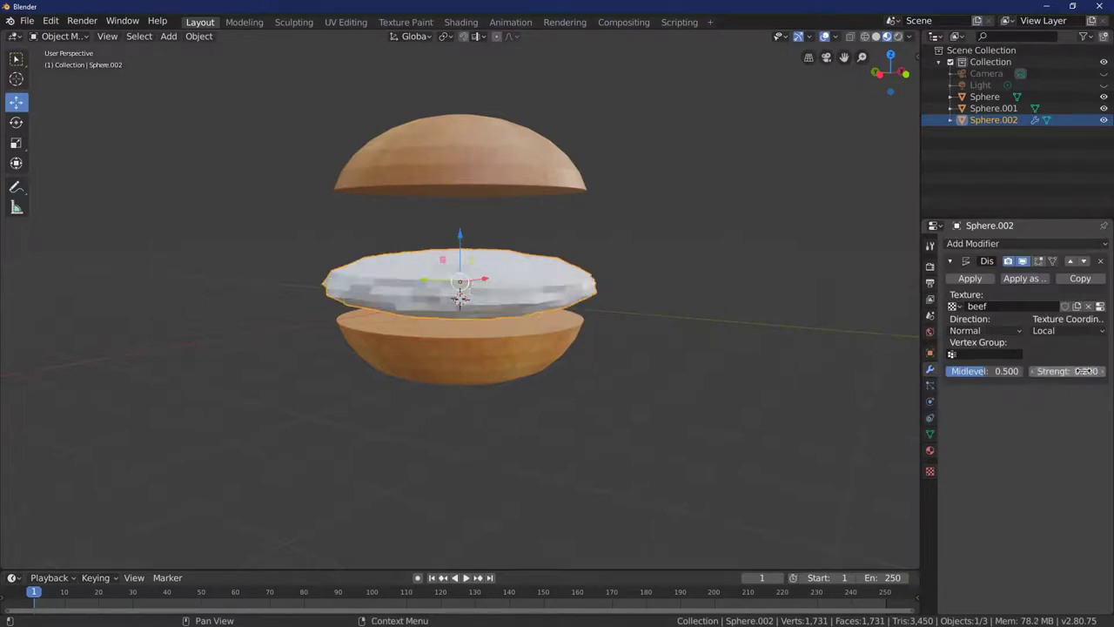
pyautogui.moveTo(878, 70); pyautogui.dragTo(870, 94)
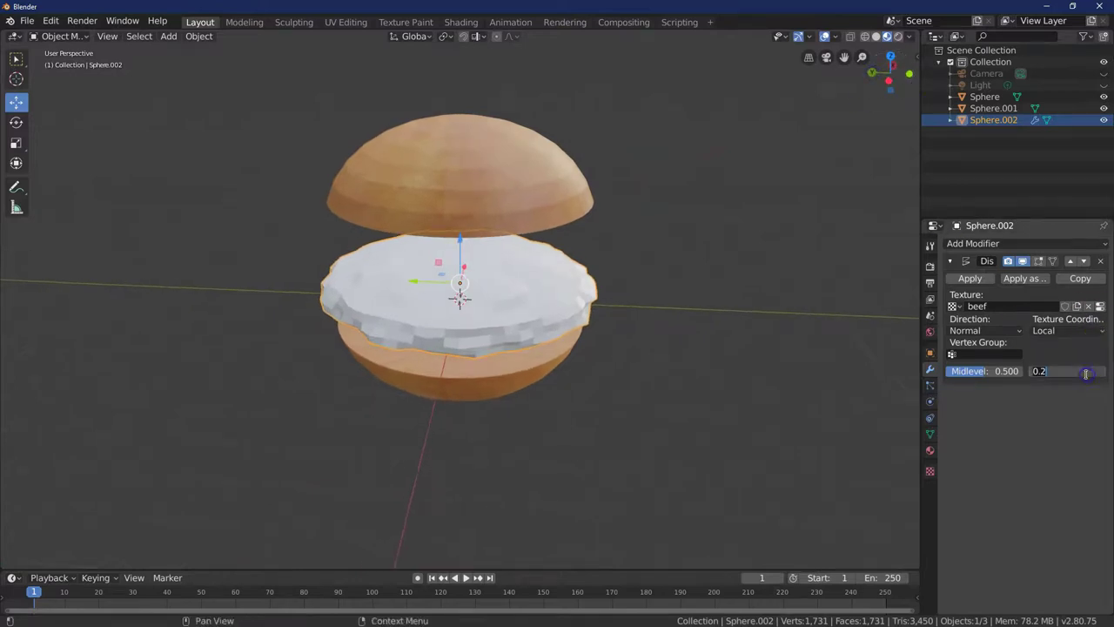
pyautogui.write('0.1')
pyautogui.press('Return')
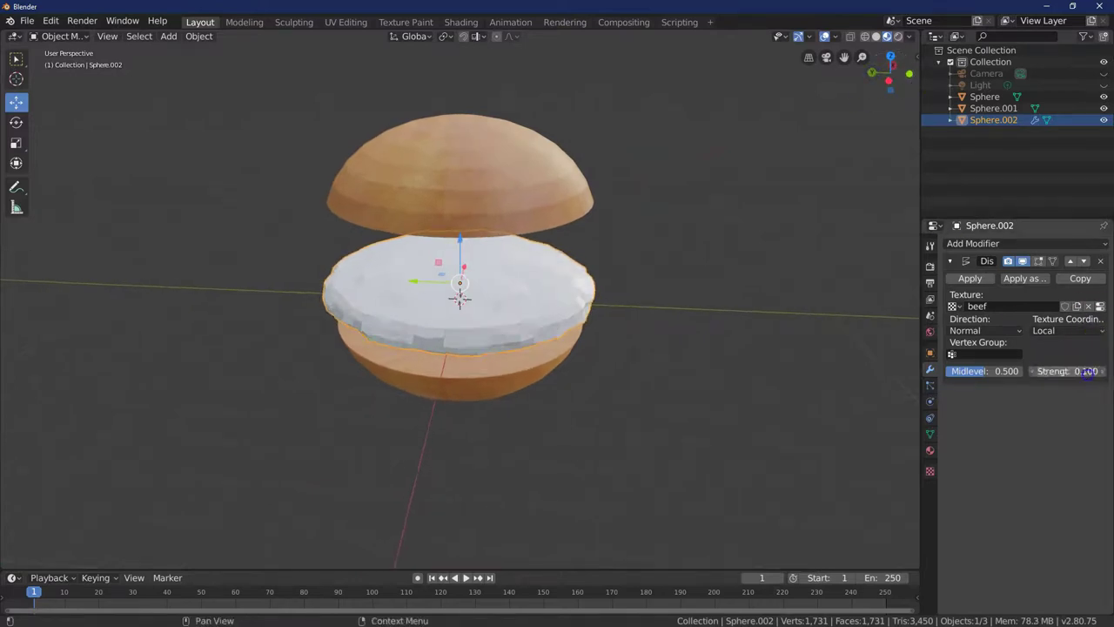
pyautogui.press('Return')
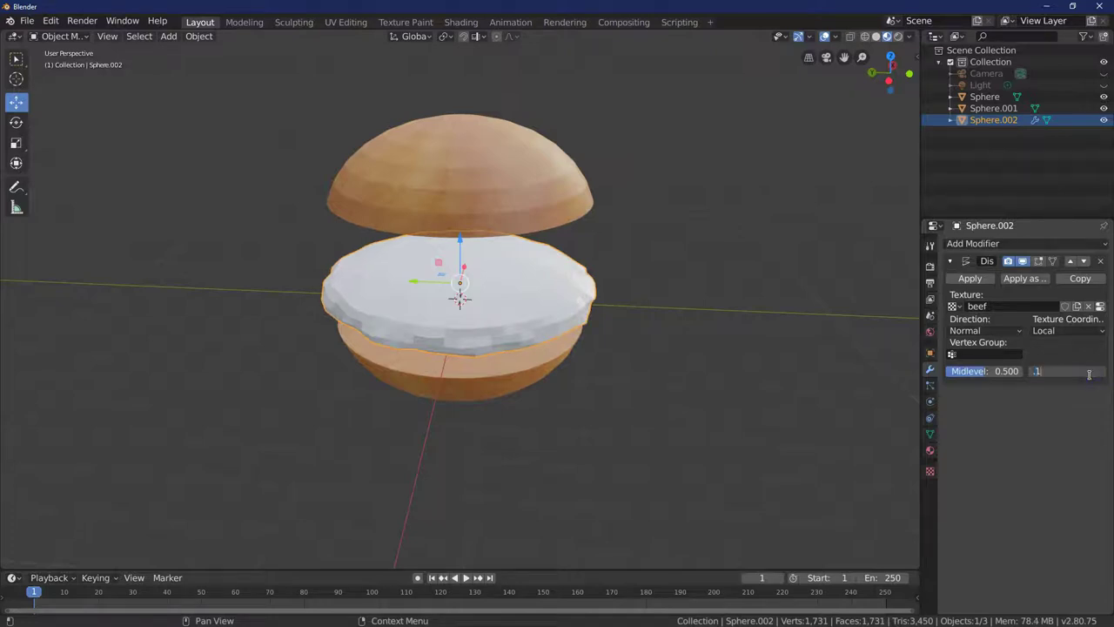
pyautogui.press('Return')
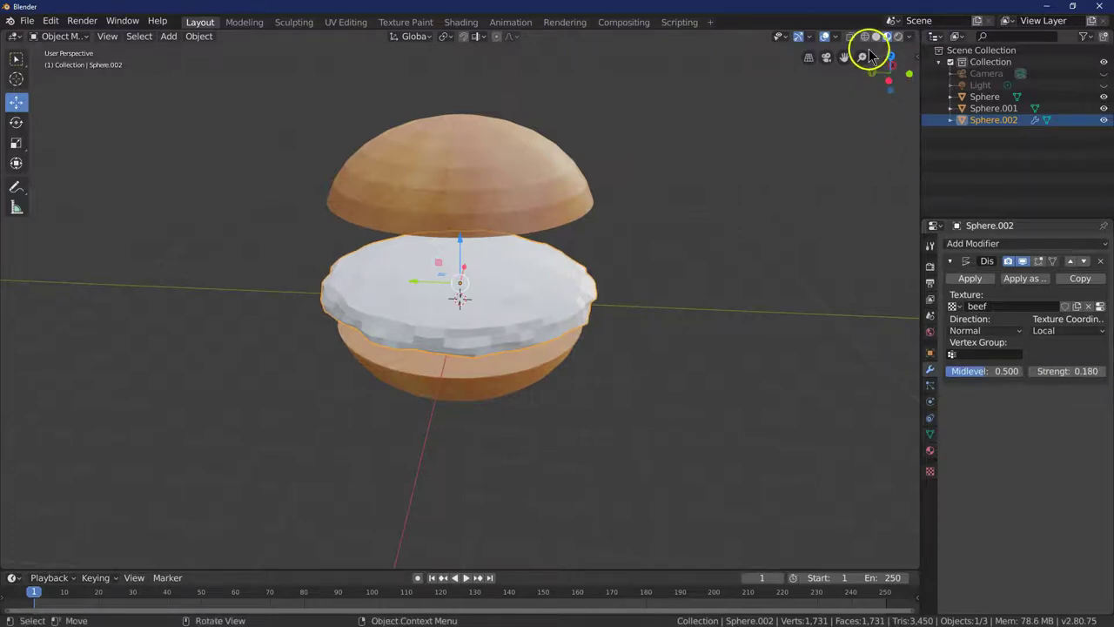
pyautogui.moveTo(870, 67); pyautogui.dragTo(261, 470)
pyautogui.click(1079, 367)
pyautogui.write('.16')
pyautogui.press('Return')
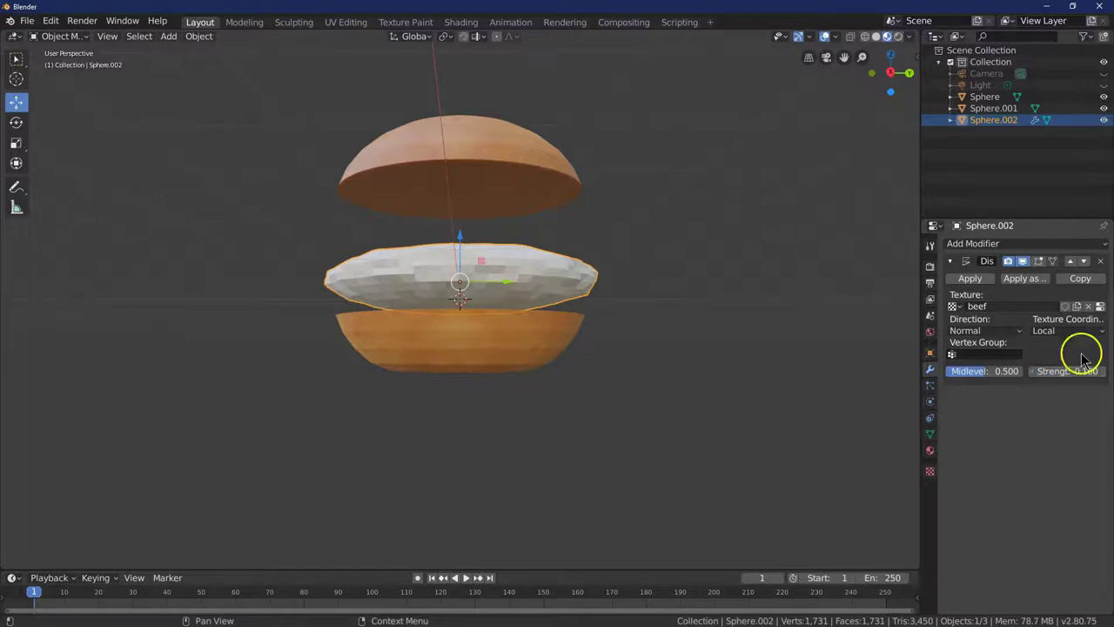
# Lower the patty 0.542 m onto the bottom bun and view it from the right side.
pyautogui.moveTo(914, 83); pyautogui.dragTo(857, 109)
pyautogui.moveTo(461, 237); pyautogui.dragTo(460, 253)
pyautogui.click(892, 77)
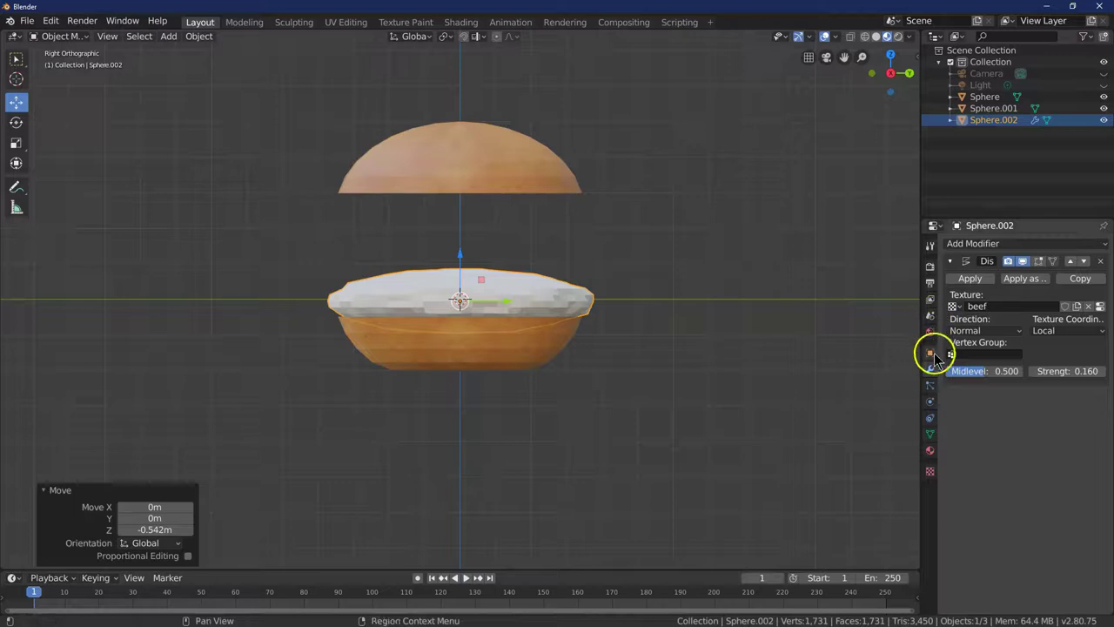
# Create a material named 'patty' with dark brown base colour 4B3218 and Metallic 0.1.
pyautogui.click(929, 451)
pyautogui.click(1027, 292)
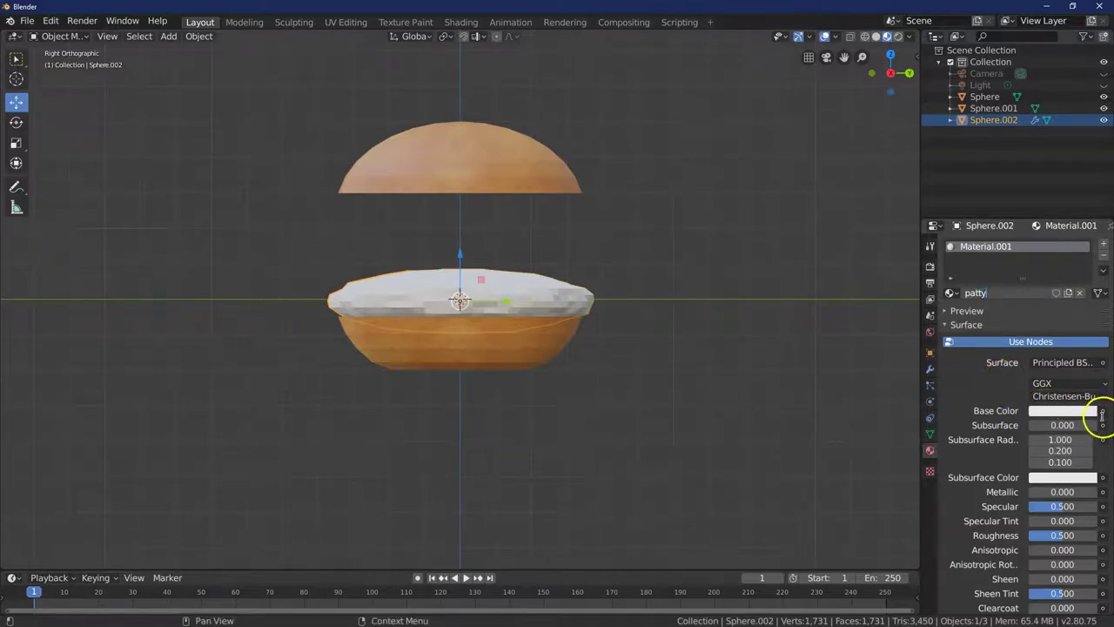
pyautogui.click(1102, 412)
pyautogui.click(1102, 413)
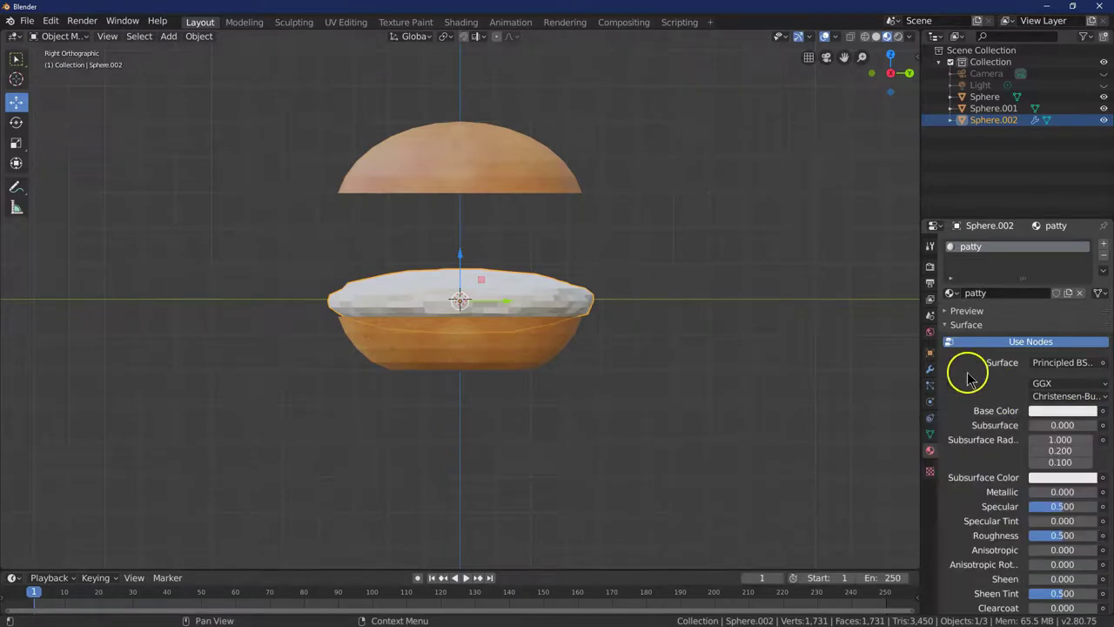
pyautogui.click(1052, 411)
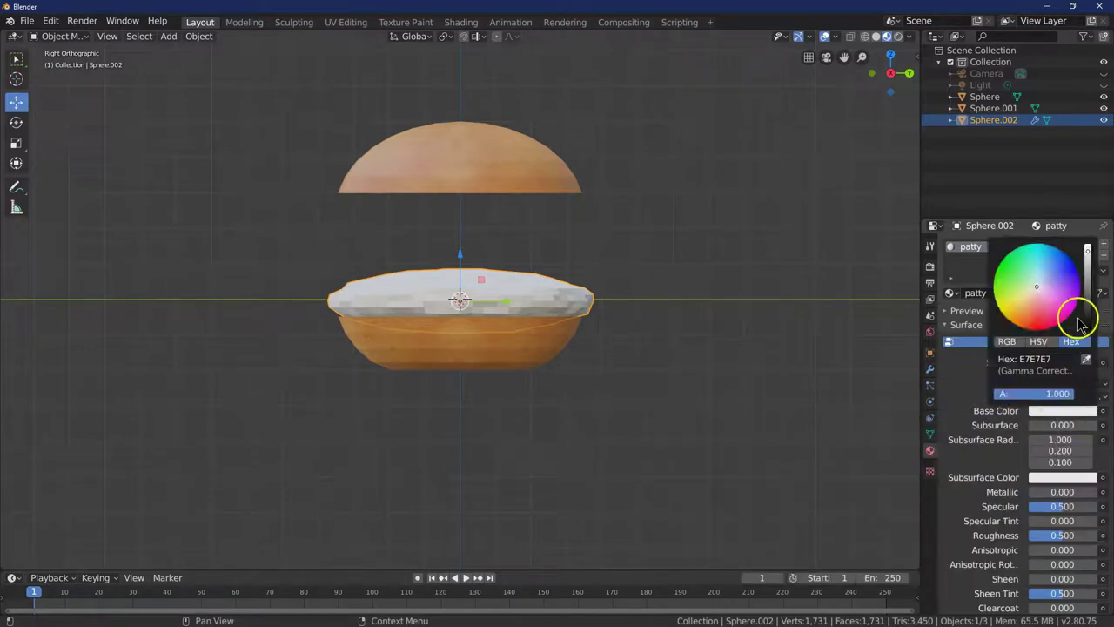
pyautogui.click(1063, 359)
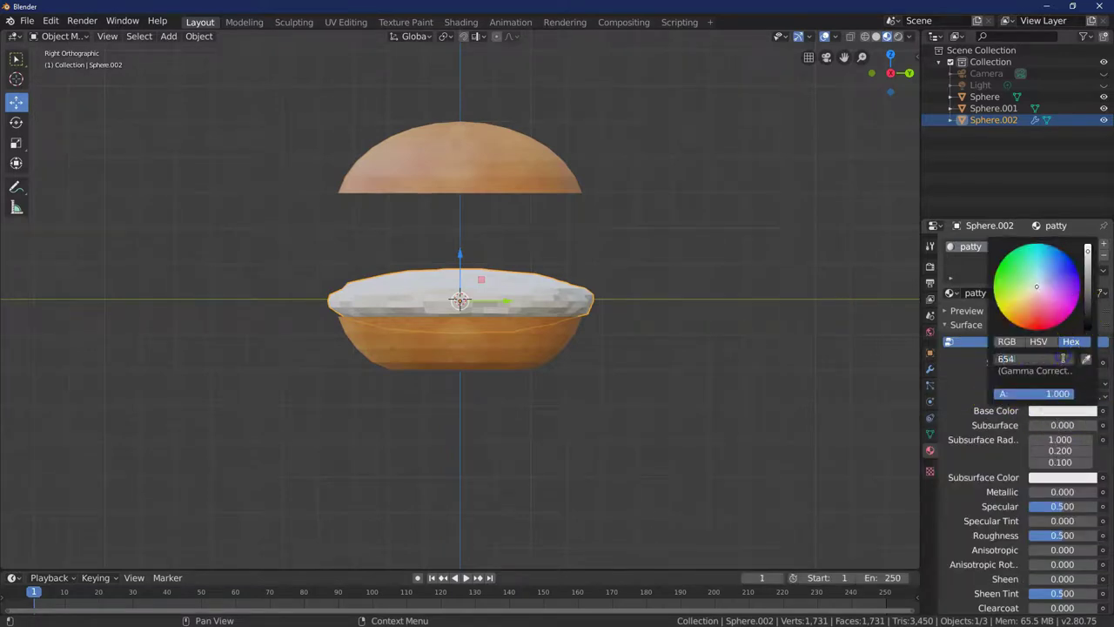
pyautogui.press('Return')
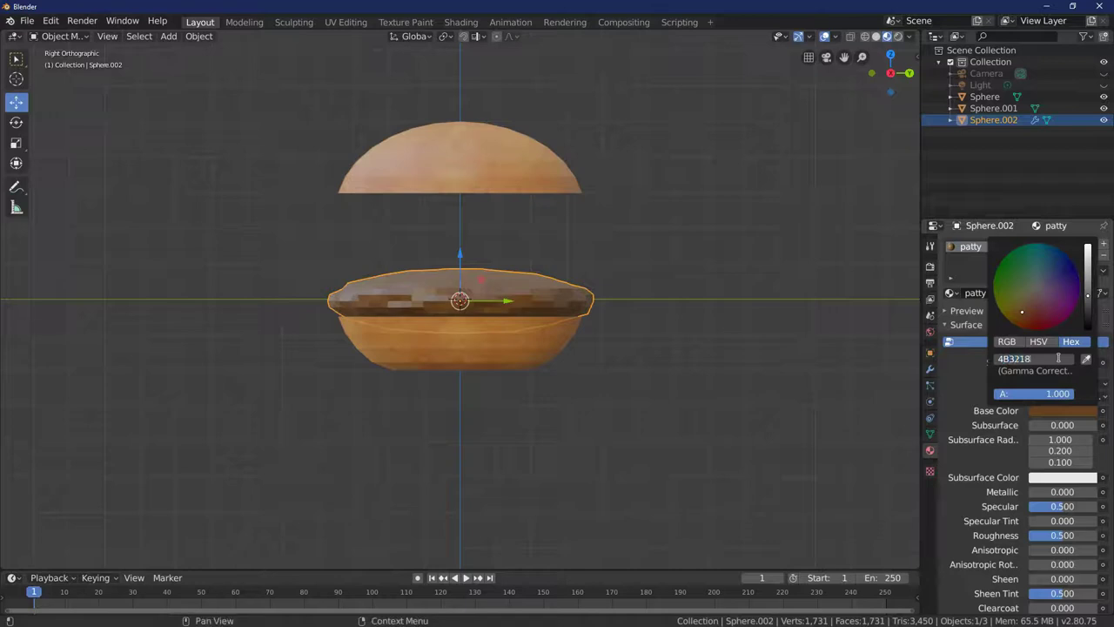
pyautogui.press('Return')
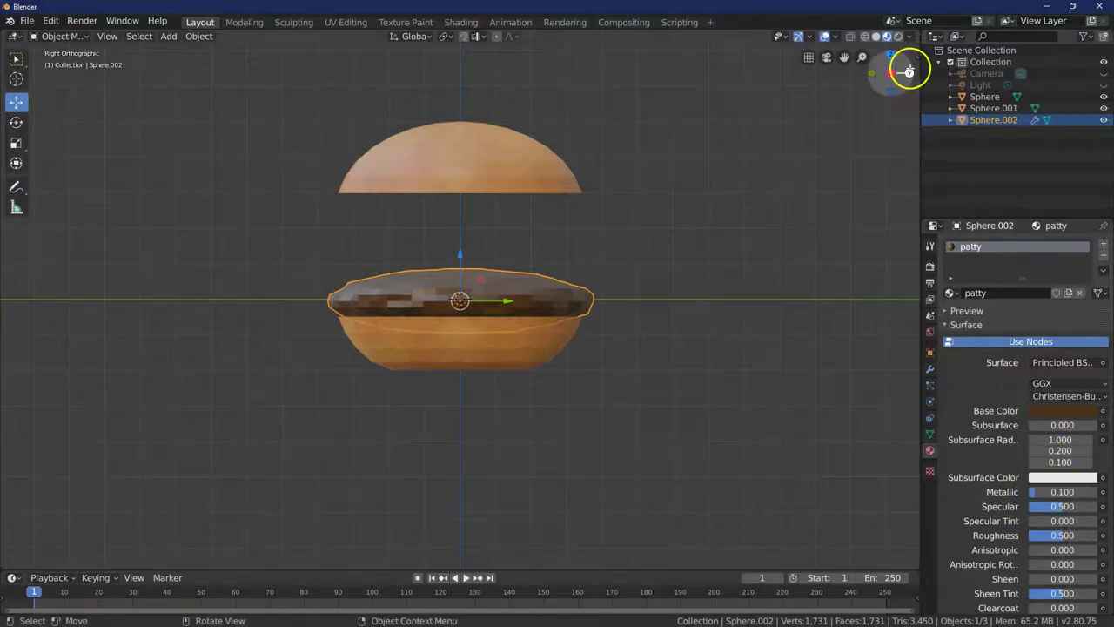
pyautogui.moveTo(908, 67)
pyautogui.mouseDown()
pyautogui.moveTo(912, 94)
pyautogui.moveTo(819, 106)
pyautogui.moveTo(29, 83)
pyautogui.mouseUp()
# From top view, add a plane and roughly enlarge it over the bun.
pyautogui.click(726, 215)
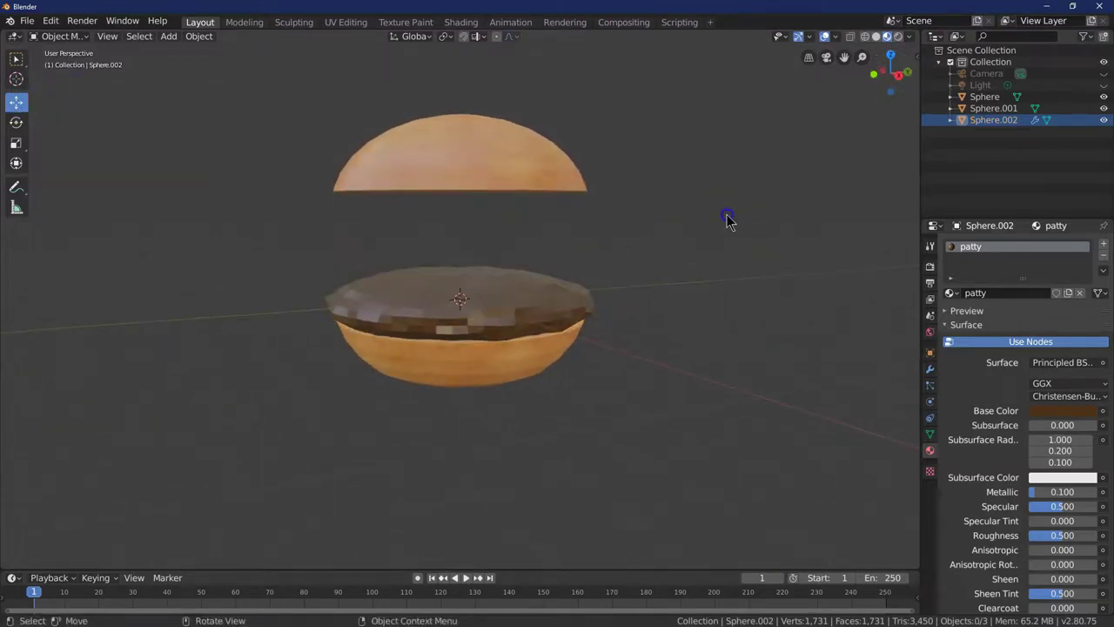
pyautogui.click(891, 54)
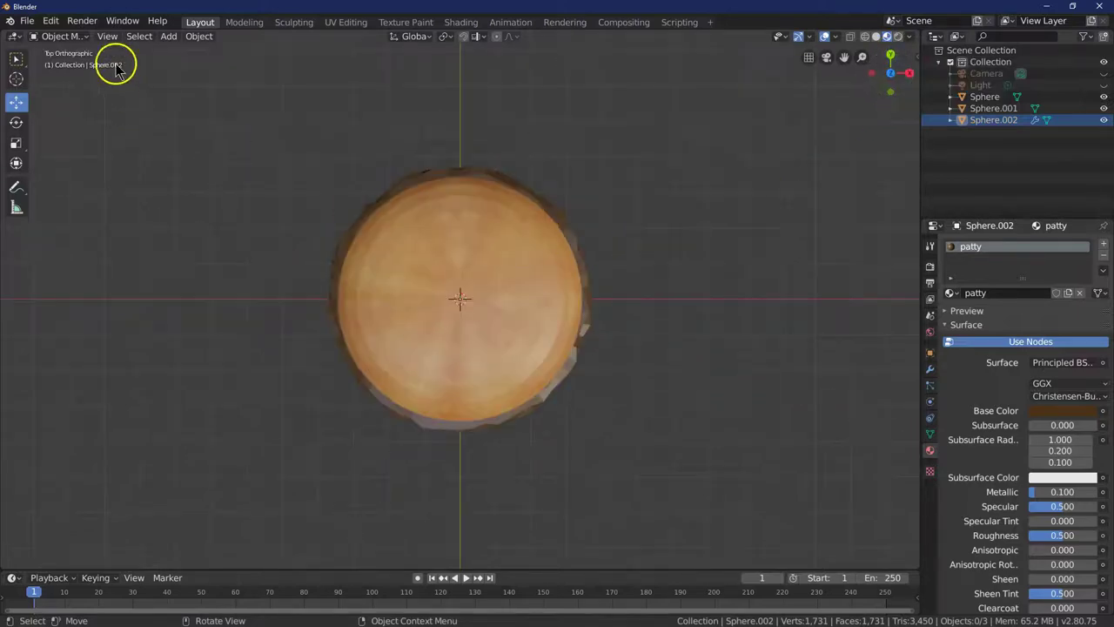
pyautogui.click(164, 38)
pyautogui.moveTo(183, 48)
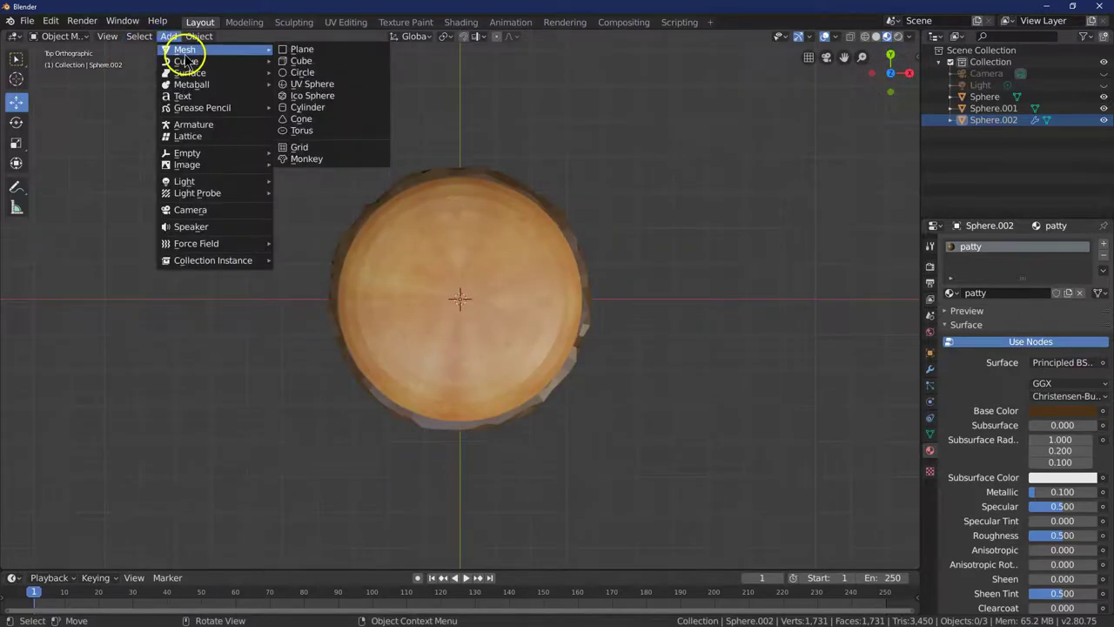
pyautogui.click(298, 47)
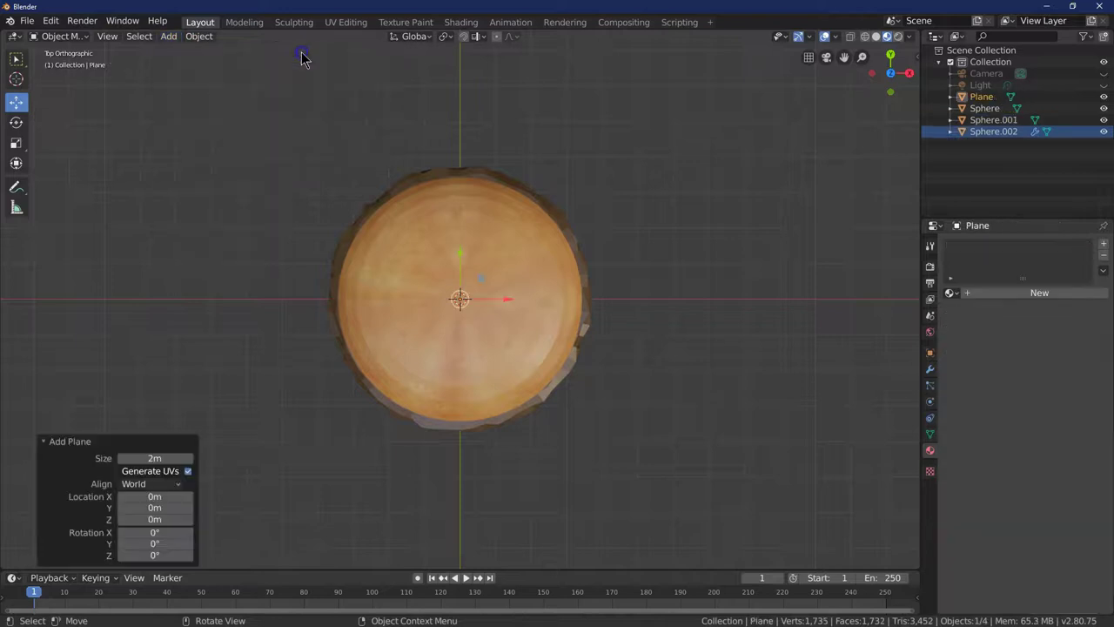
pyautogui.click(17, 142)
pyautogui.moveTo(509, 269); pyautogui.dragTo(609, 252)
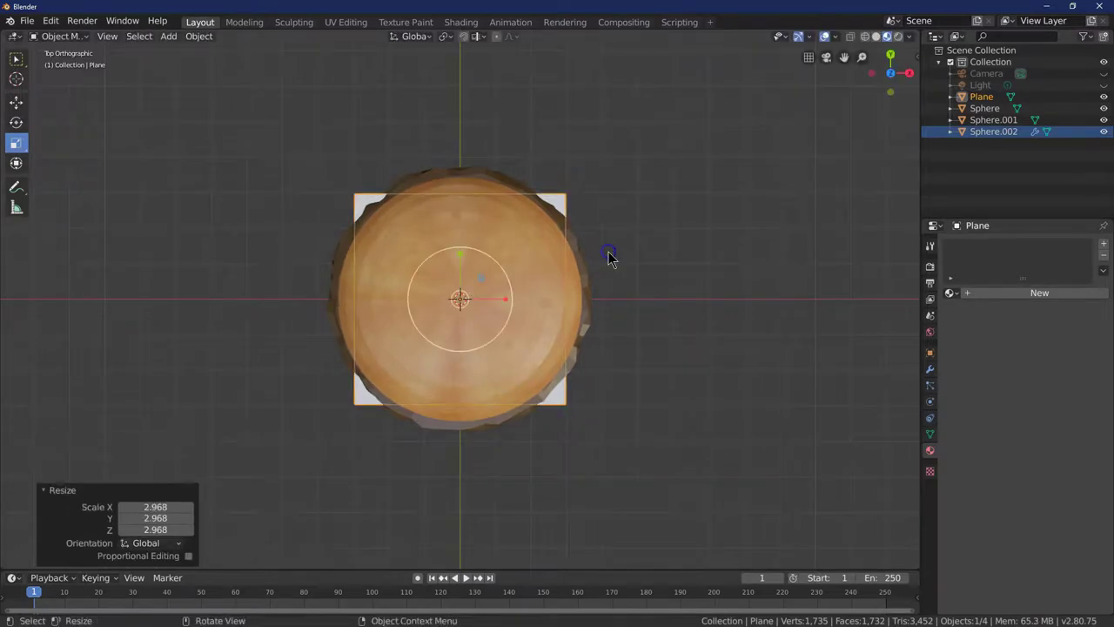
# Set the plane's scale to 3 × 3 × 3 and raise it to Z 1.78 m.
pyautogui.click(164, 504)
pyautogui.write('3')
pyautogui.press('Tab')
pyautogui.write('3')
pyautogui.press('Tab')
pyautogui.write('3')
pyautogui.press('Return')
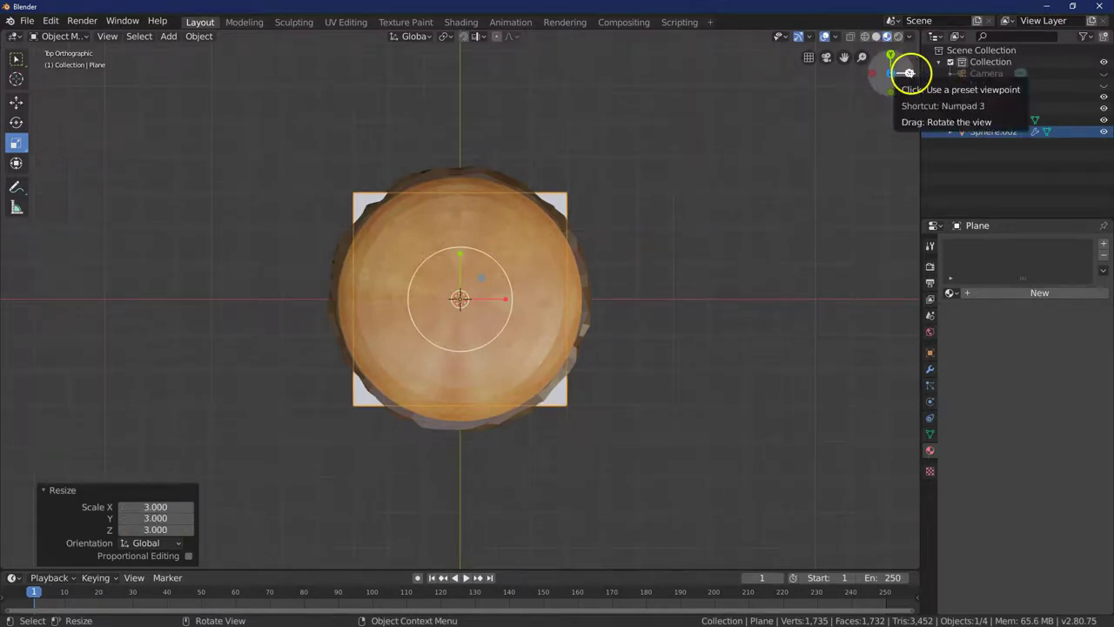
pyautogui.click(908, 73)
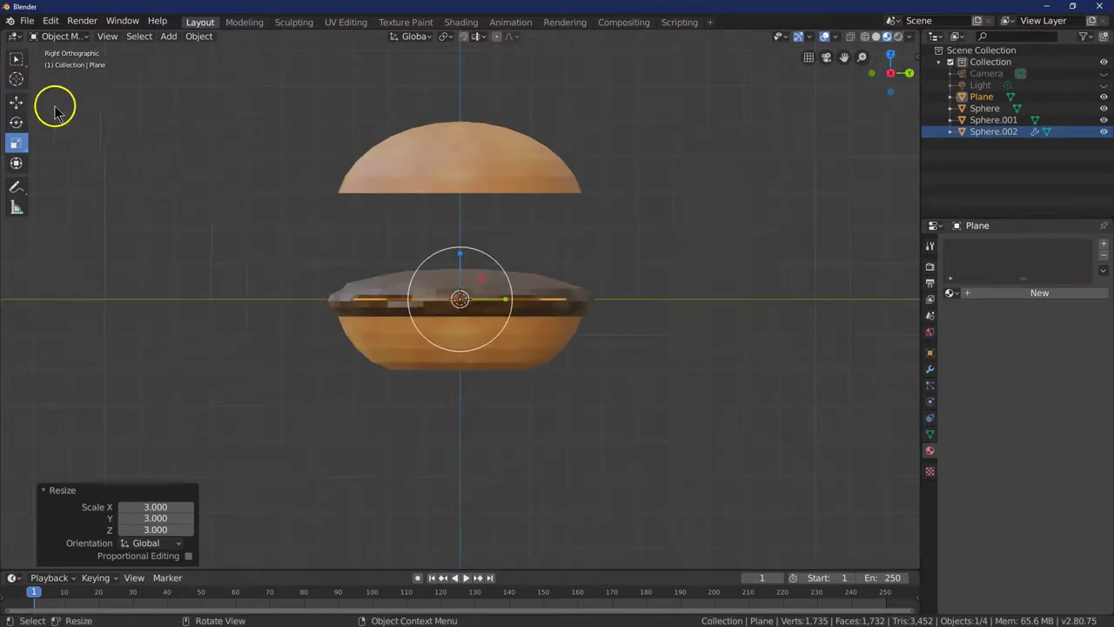
pyautogui.click(16, 102)
pyautogui.moveTo(461, 258); pyautogui.dragTo(463, 188)
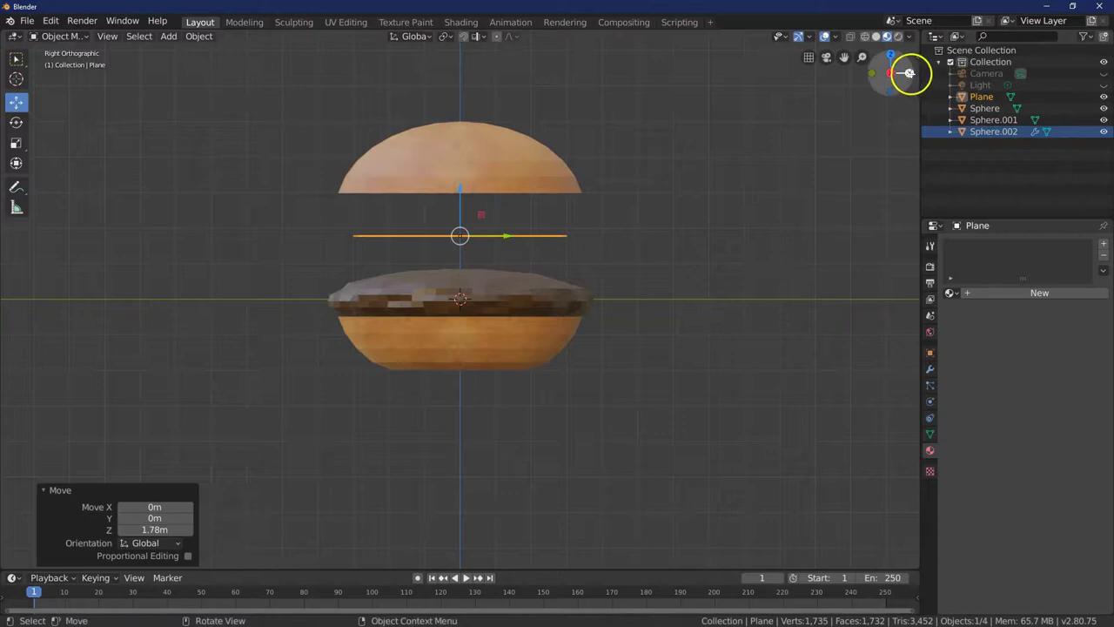
pyautogui.moveTo(890, 70); pyautogui.dragTo(886, 98)
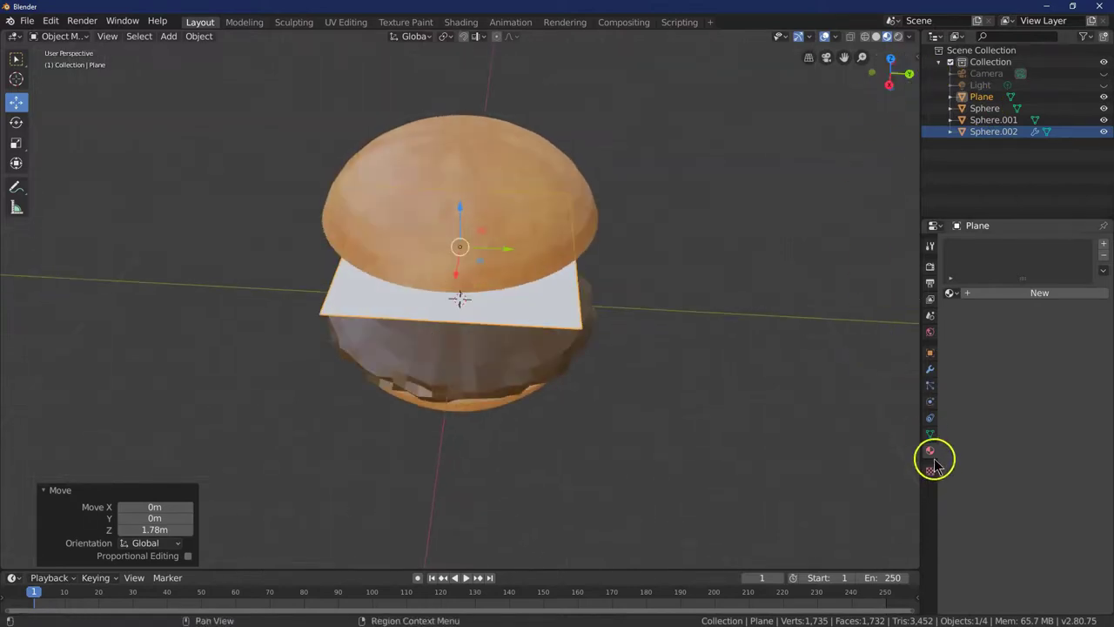
# Create a new material named 'cheese' for the plane.
pyautogui.click(1045, 293)
pyautogui.click(1006, 293)
pyautogui.write('cheese')
pyautogui.press('Return')
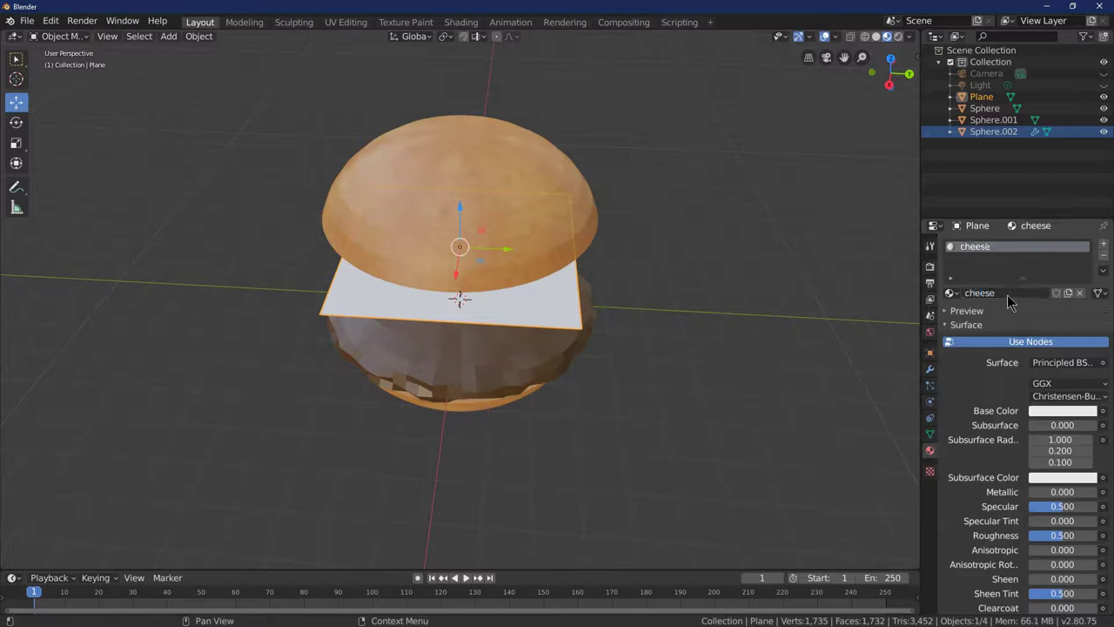
# Give the cheese material orange base colour FD941F and roughness 0.4.
pyautogui.click(1064, 411)
pyautogui.click(1059, 360)
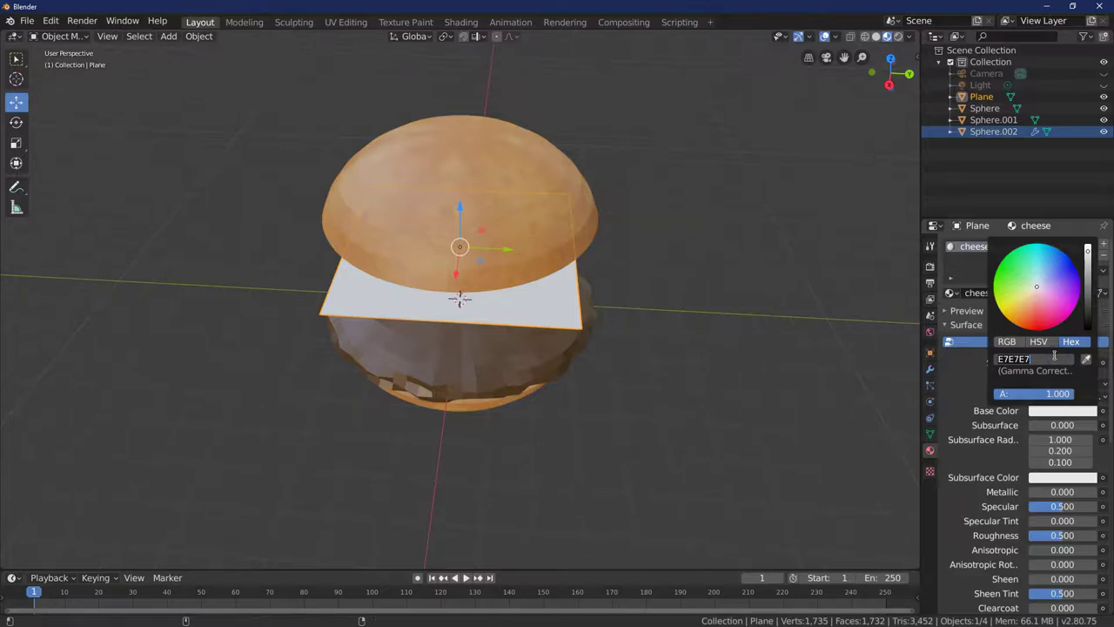
pyautogui.doubleClick(1023, 359)
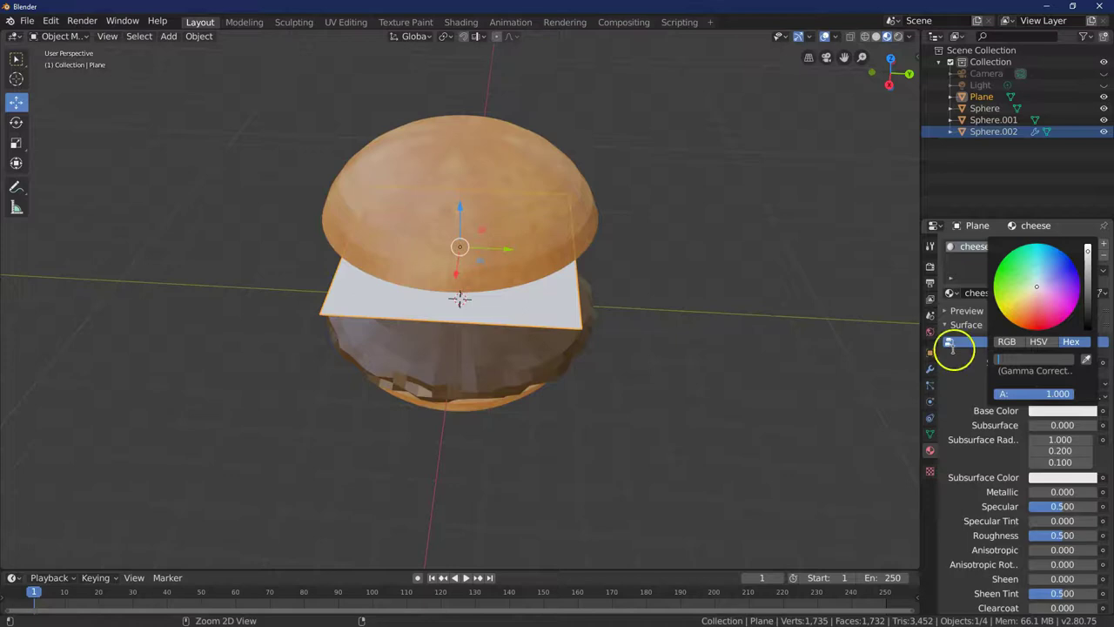
pyautogui.write('FD941F')
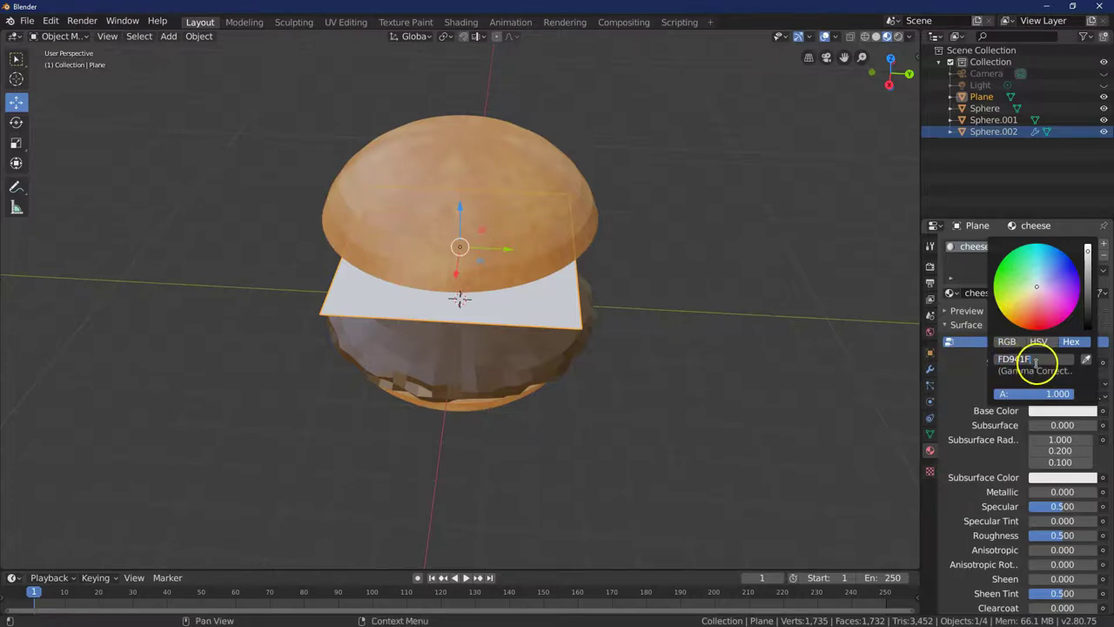
pyautogui.press('Return')
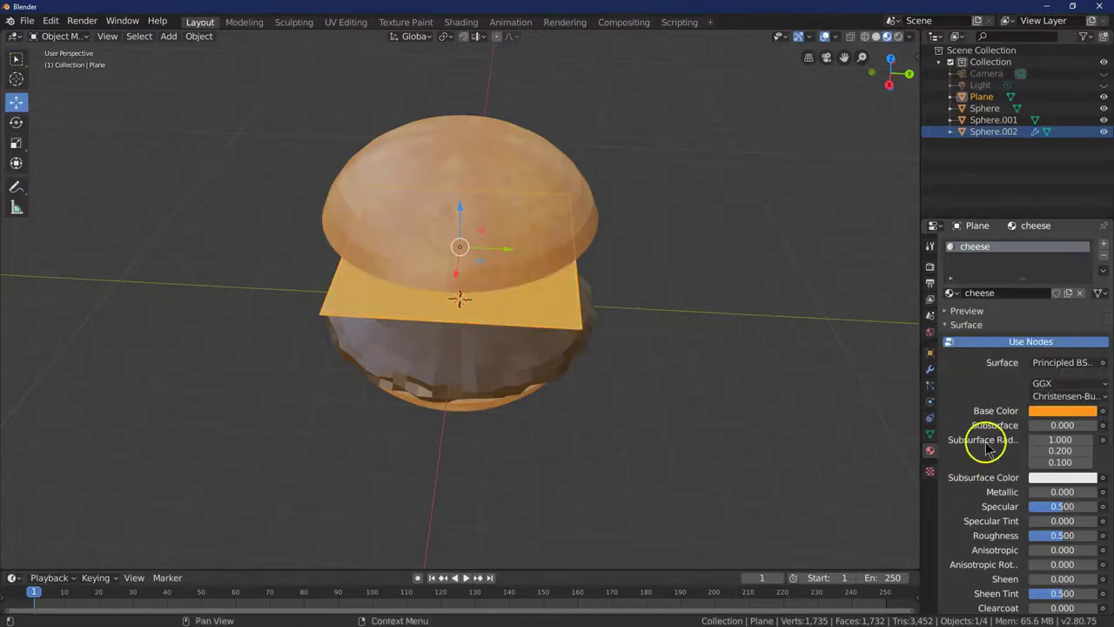
pyautogui.click(1035, 410)
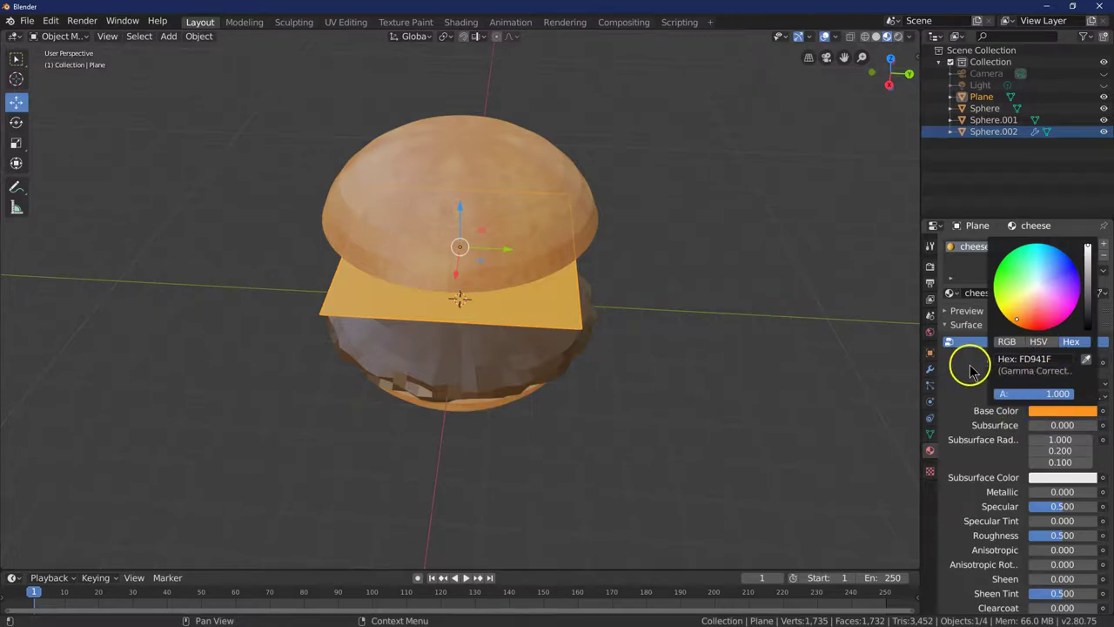
pyautogui.scroll(-1, 1005, 448)
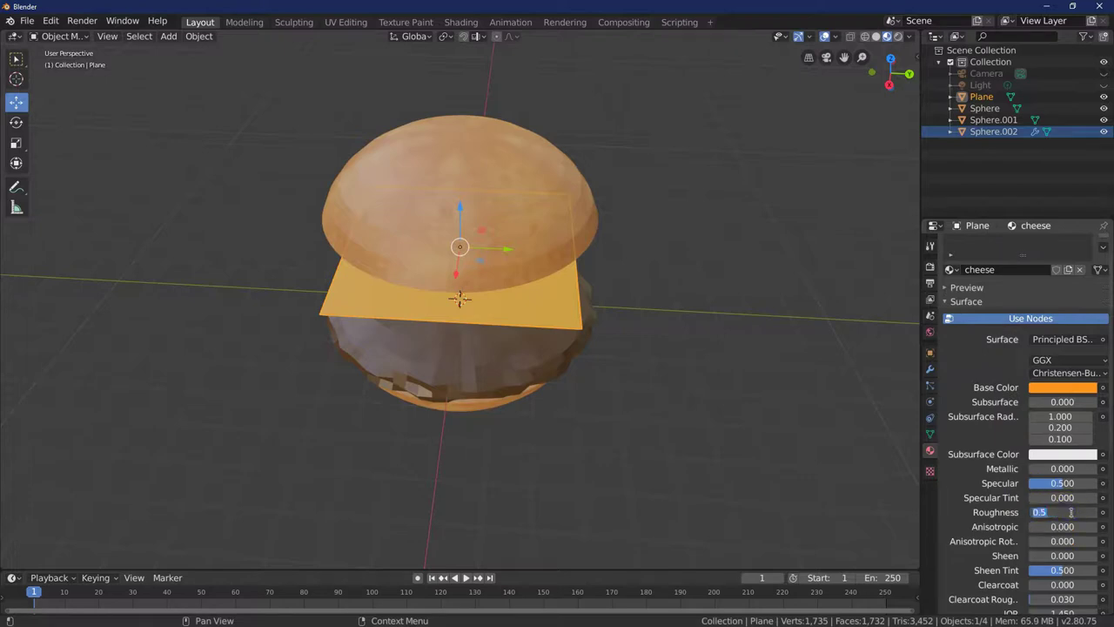
pyautogui.write('0.4')
pyautogui.press('Return')
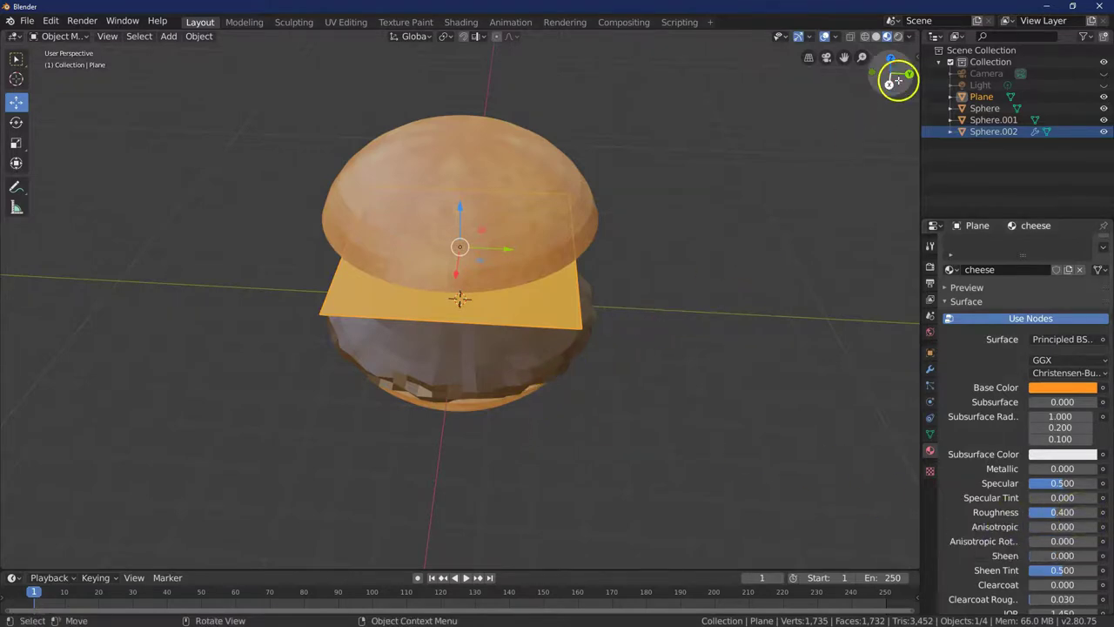
pyautogui.moveTo(896, 80); pyautogui.dragTo(896, 43)
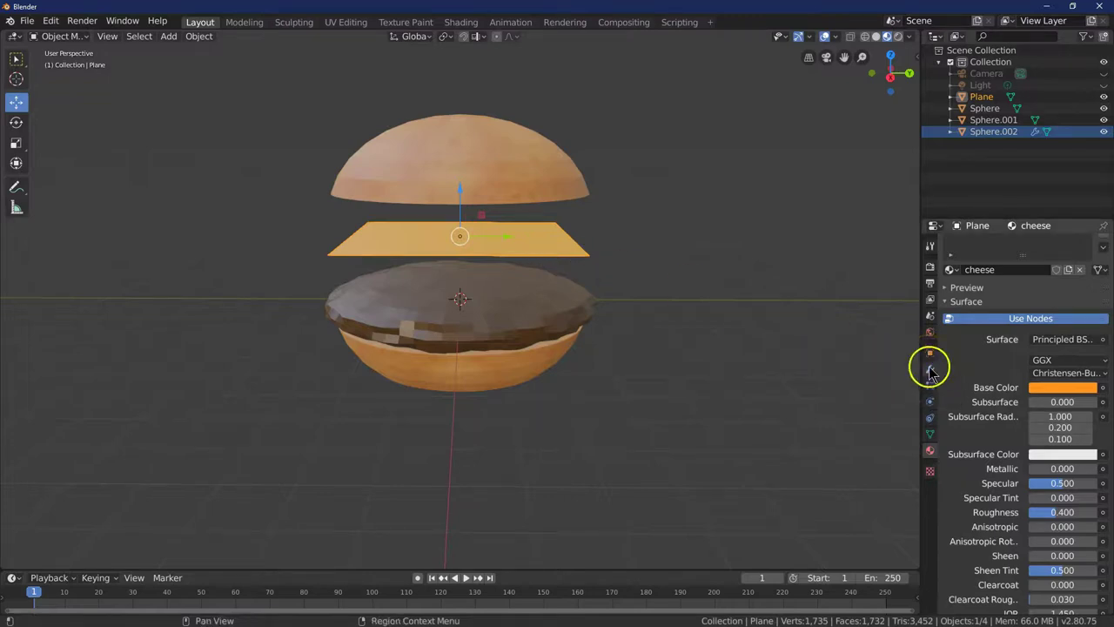
# Add a Cloth modifier to the cheese plane.
pyautogui.click(928, 369)
pyautogui.click(984, 247)
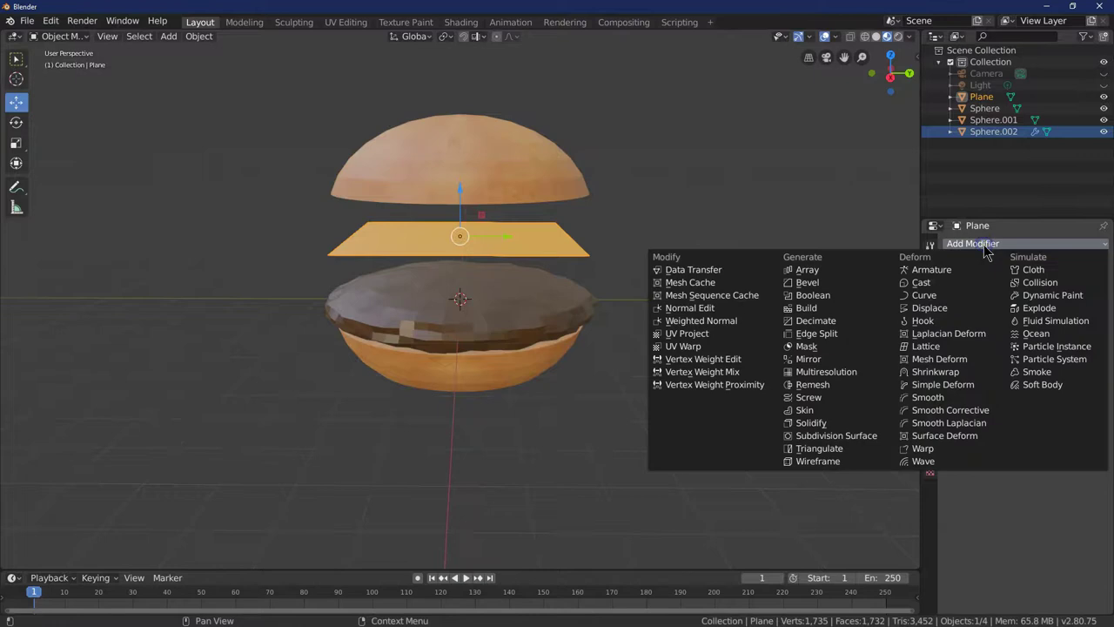
pyautogui.click(1033, 270)
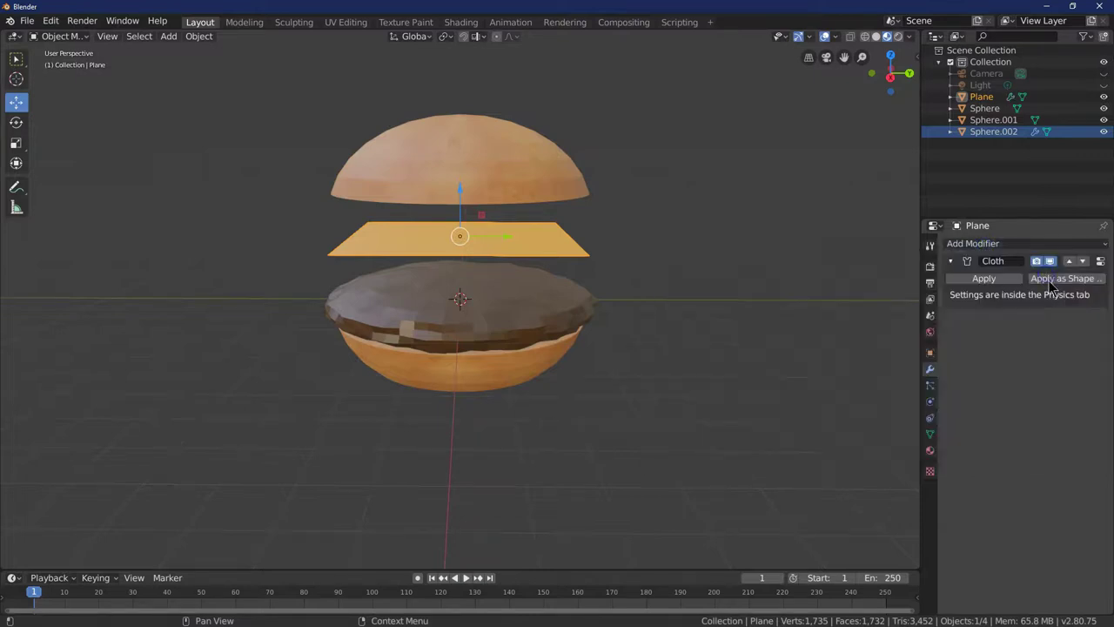
pyautogui.click(1043, 332)
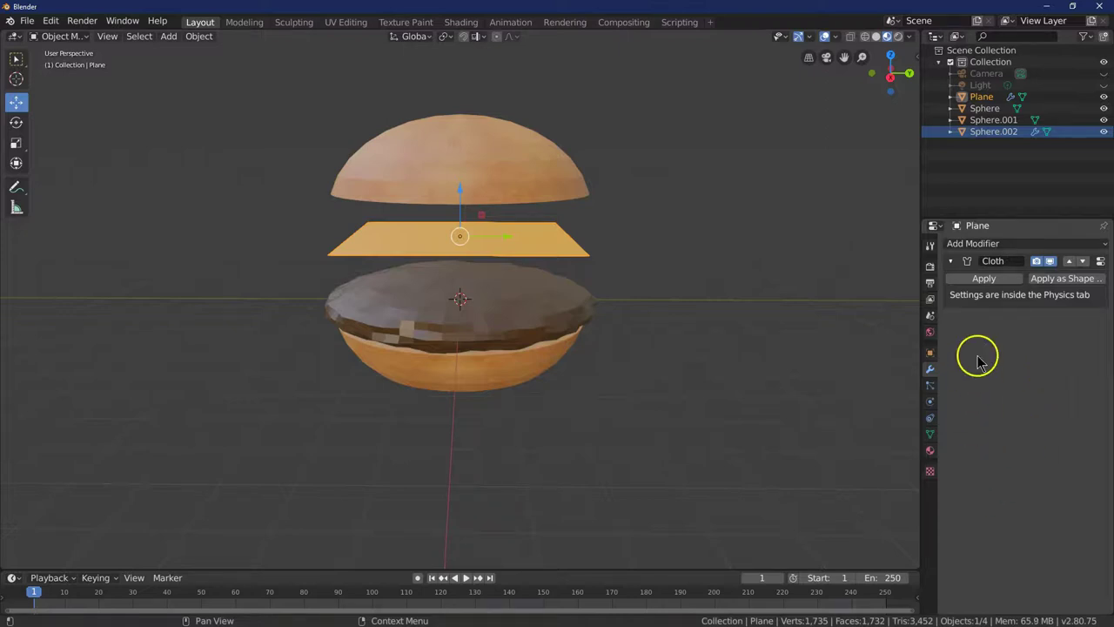
# Lower the cloth simulation's Quality Steps from 5 to 3 in the Physics properties.
pyautogui.click(930, 451)
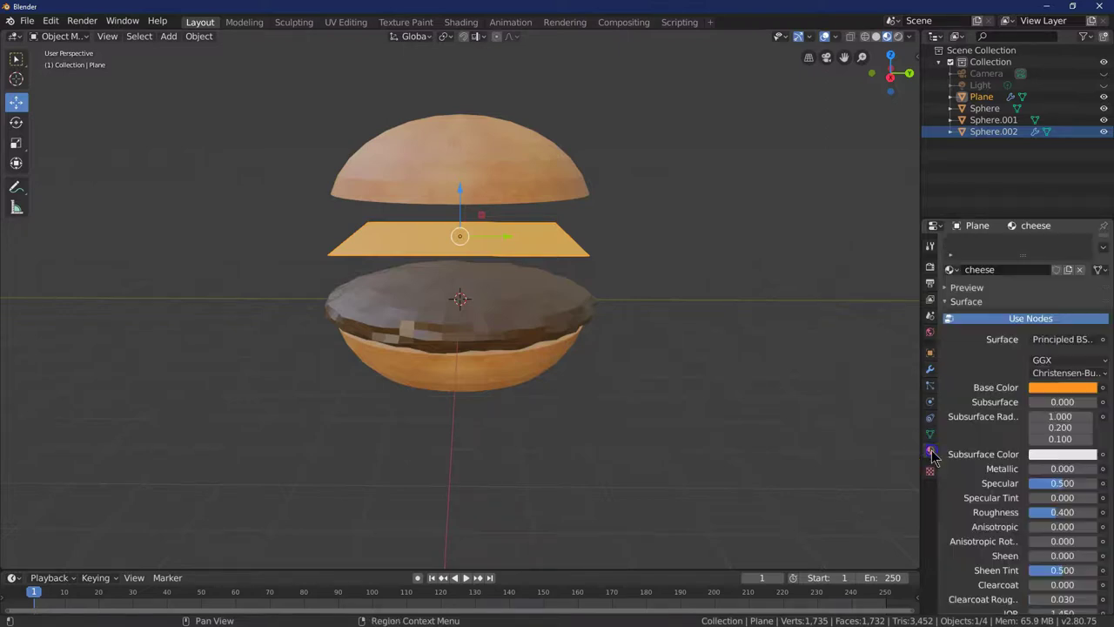
pyautogui.click(930, 402)
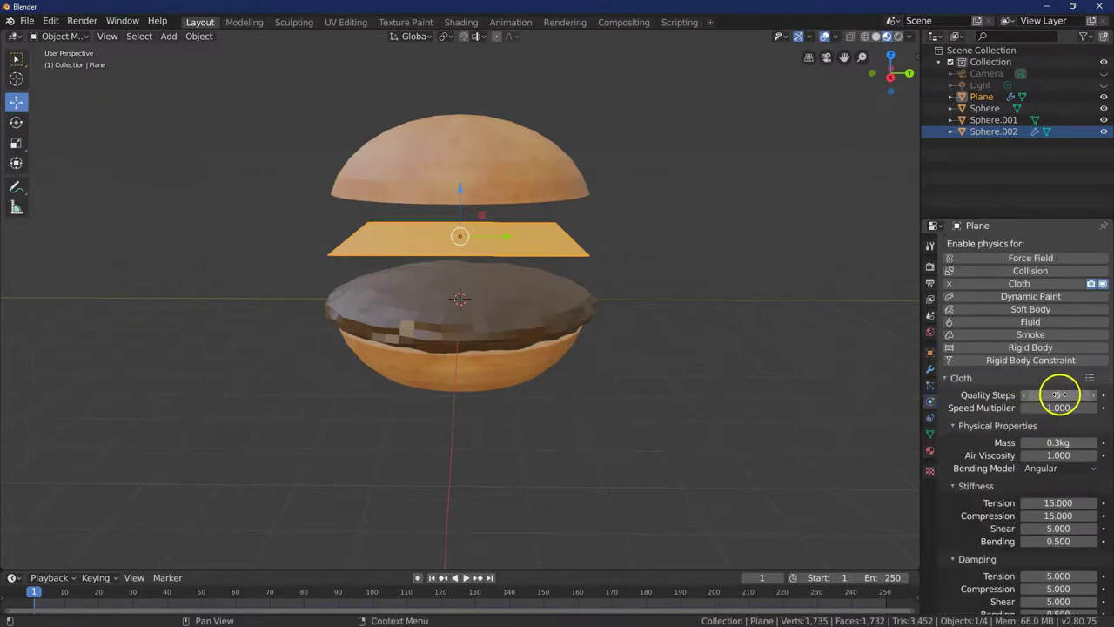
pyautogui.scroll(-3, 979, 488)
pyautogui.scroll(2, 980, 514)
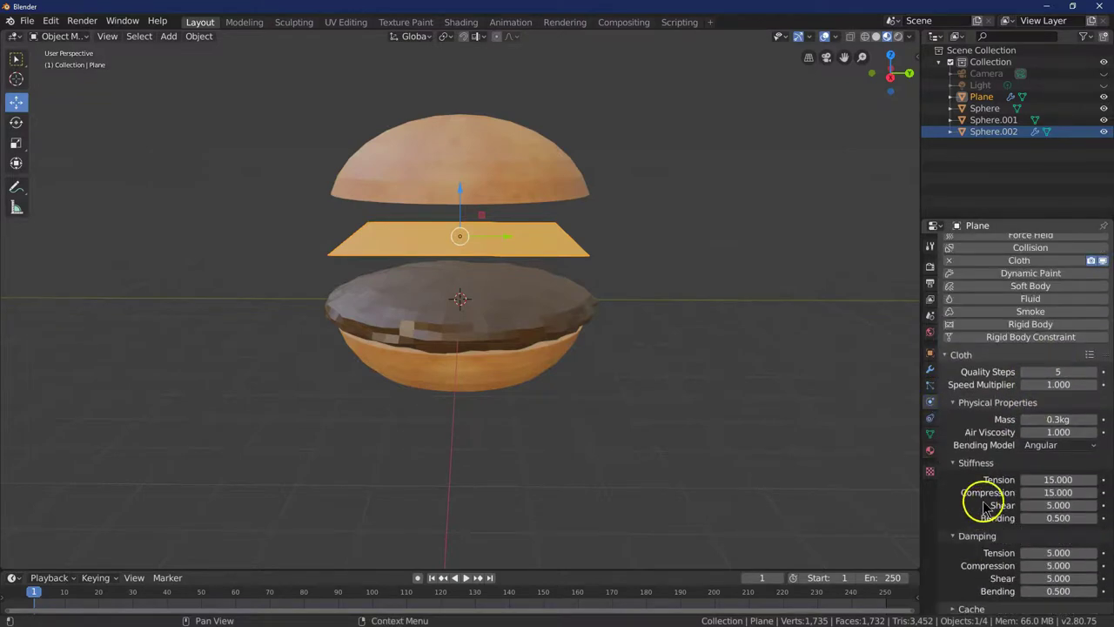
pyautogui.click(1061, 371)
pyautogui.write('3')
pyautogui.press('Return')
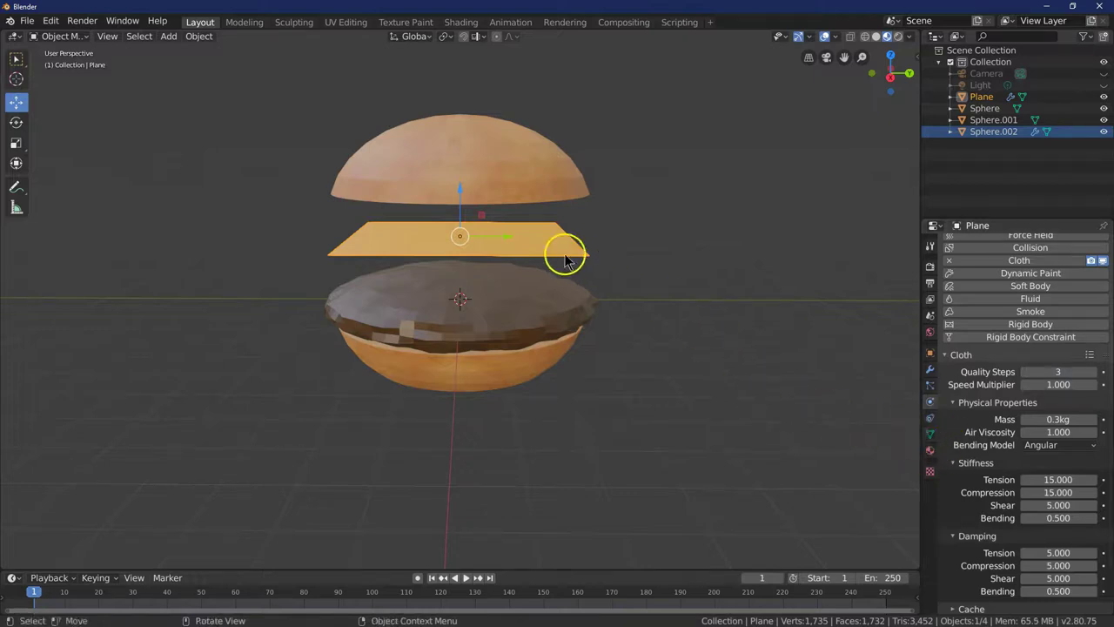
# In Edit Mode, subdivide the cheese plane's mesh with 30 cuts.
pyautogui.click(56, 36)
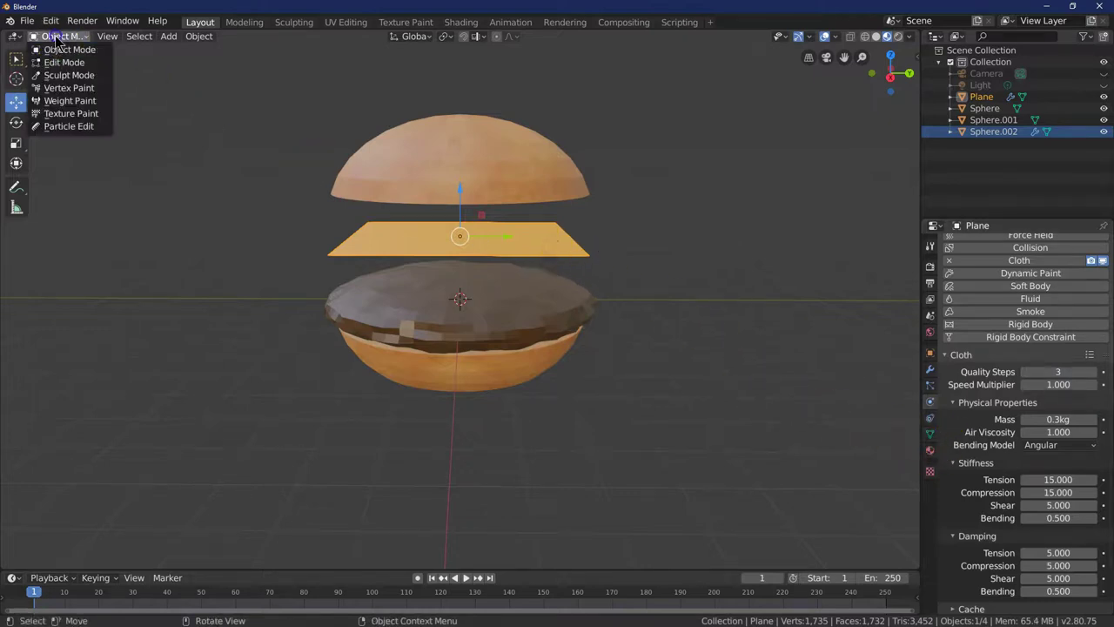
pyautogui.click(73, 63)
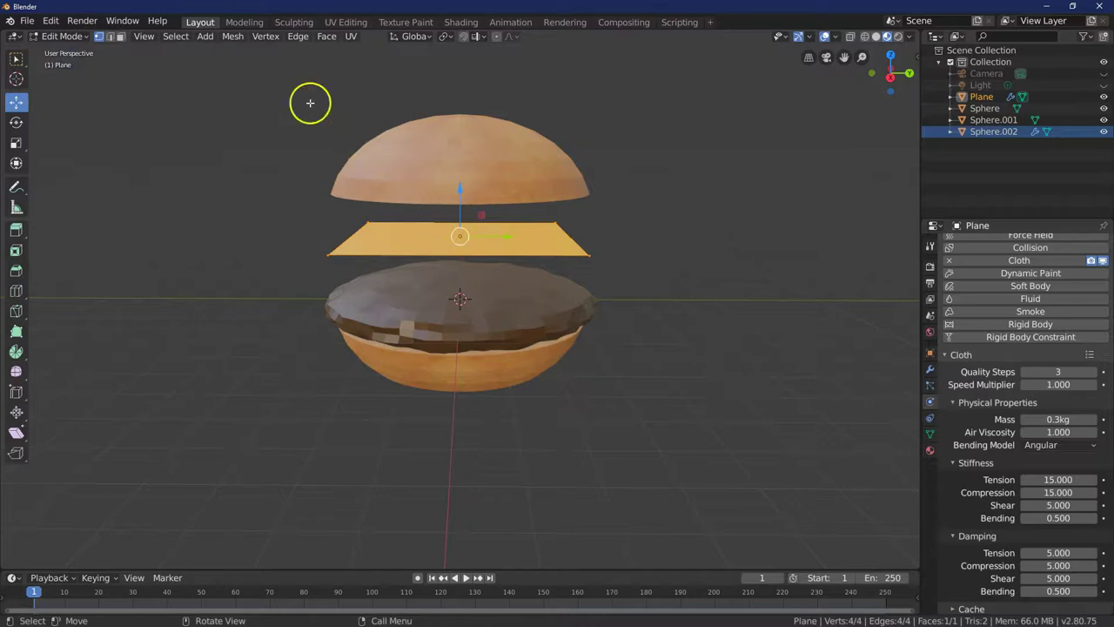
pyautogui.click(297, 35)
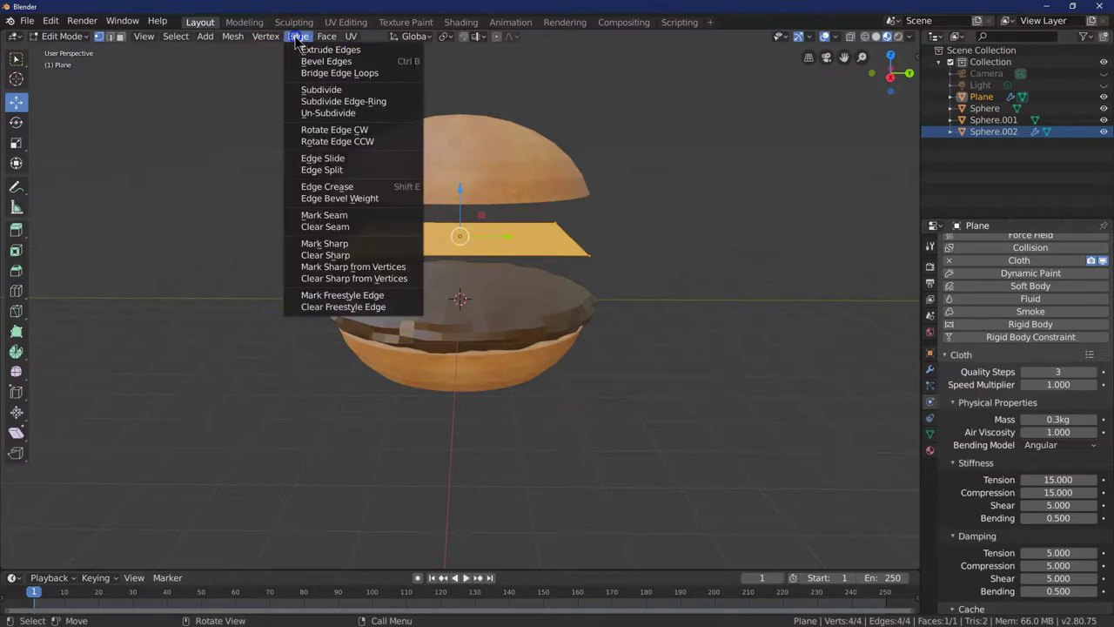
pyautogui.click(318, 88)
pyautogui.click(149, 478)
pyautogui.write('30')
pyautogui.press('Return')
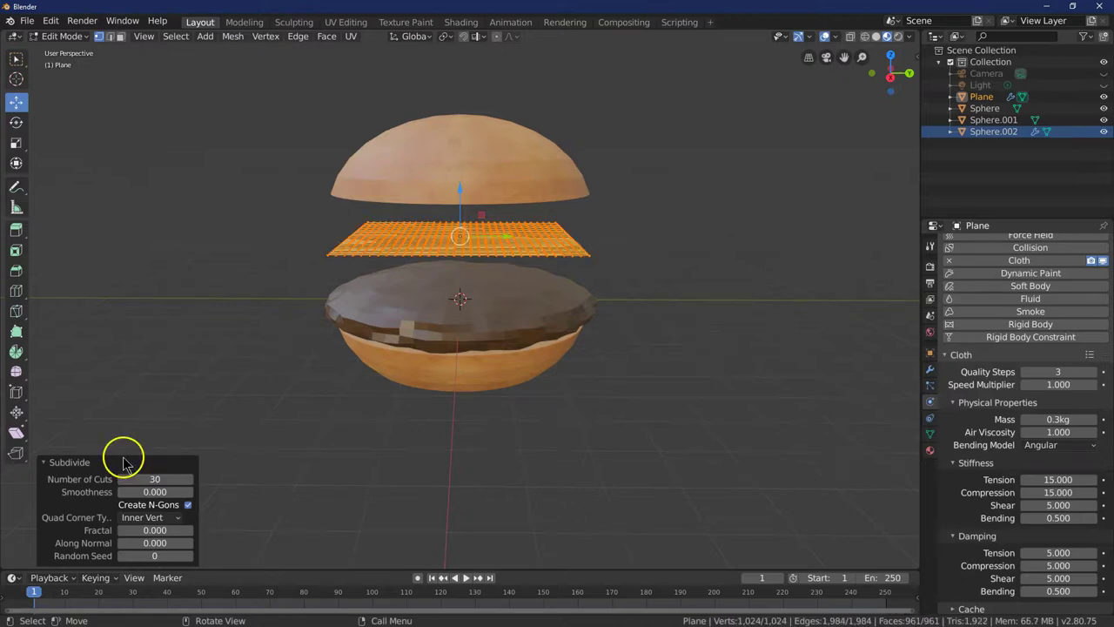
# Deselect all vertices and return to Object Mode.
pyautogui.moveTo(890, 72); pyautogui.dragTo(885, 89)
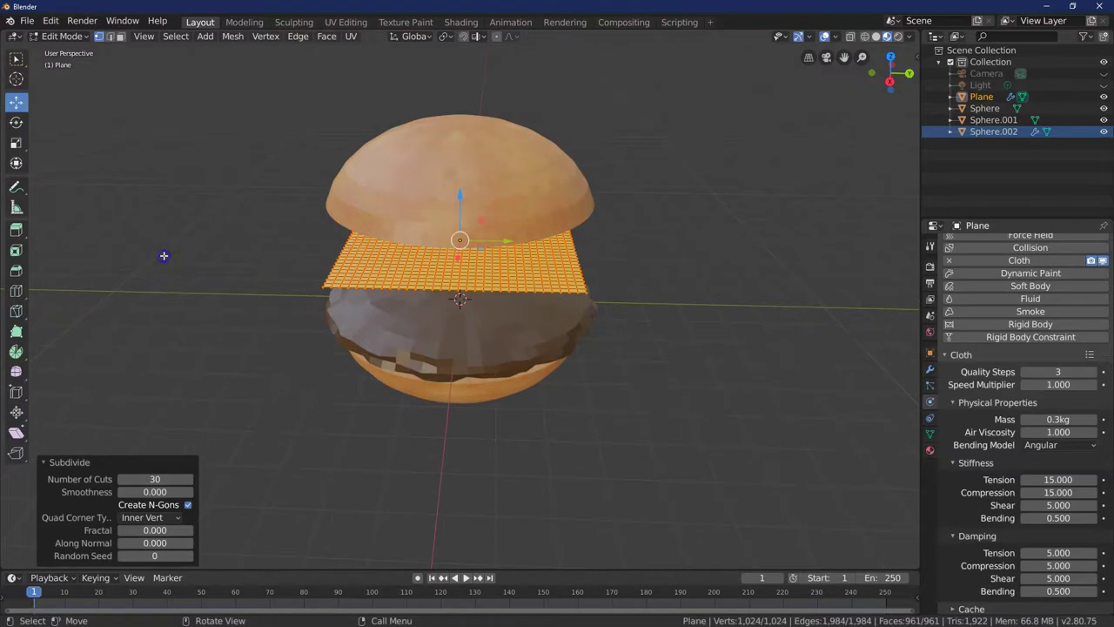
pyautogui.click(165, 254)
pyautogui.click(49, 38)
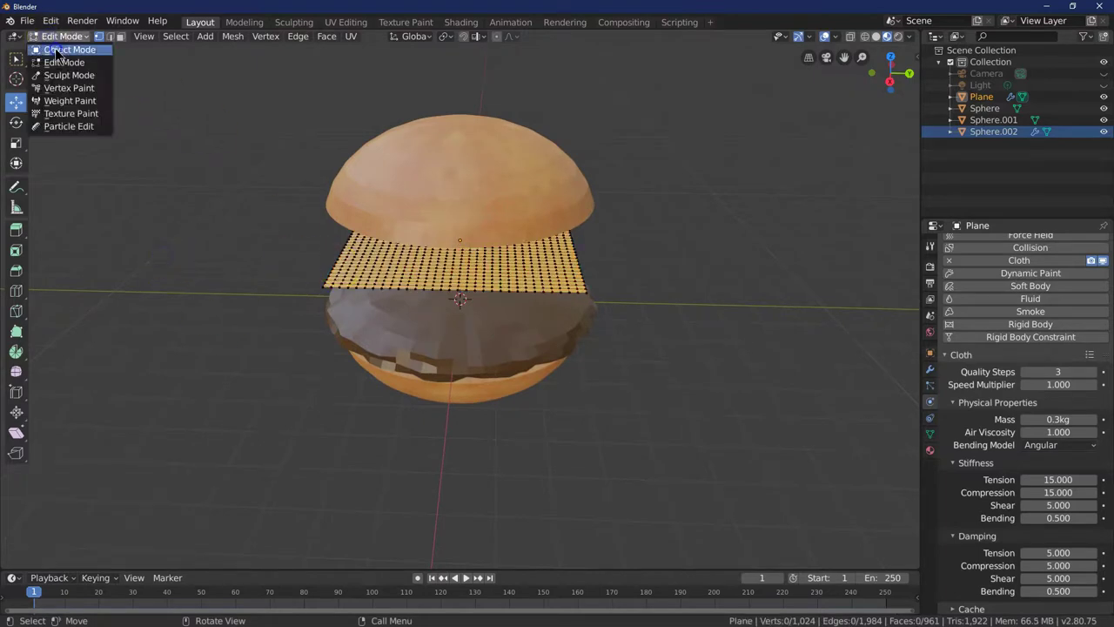
pyautogui.click(54, 50)
# Give the patty object Sphere.002 Collision physics.
pyautogui.moveTo(891, 80); pyautogui.dragTo(890, 79)
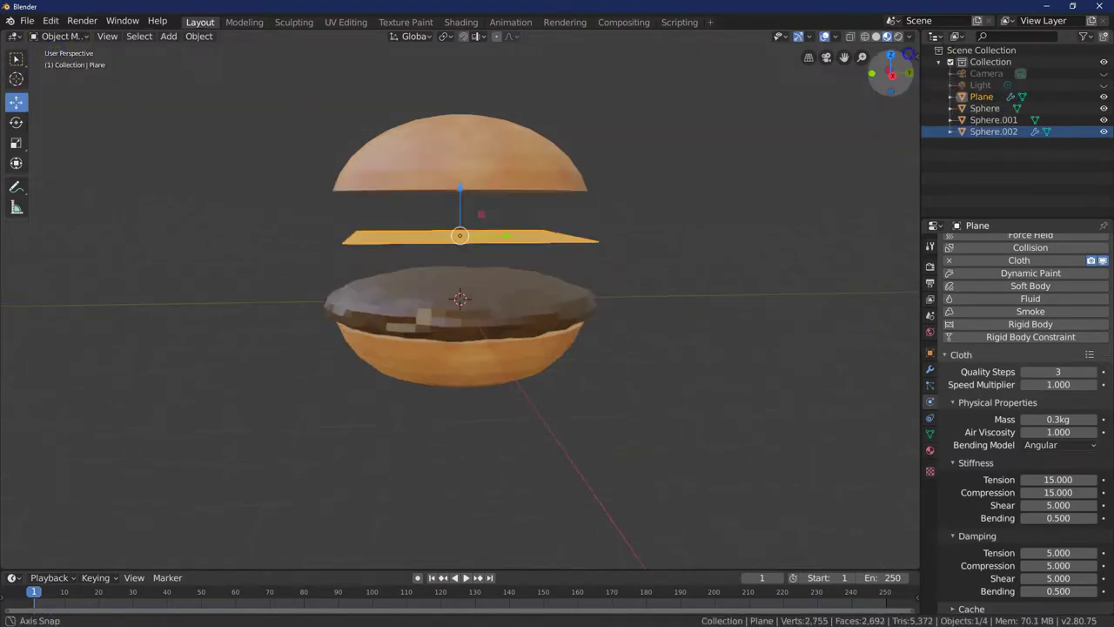
pyautogui.click(510, 300)
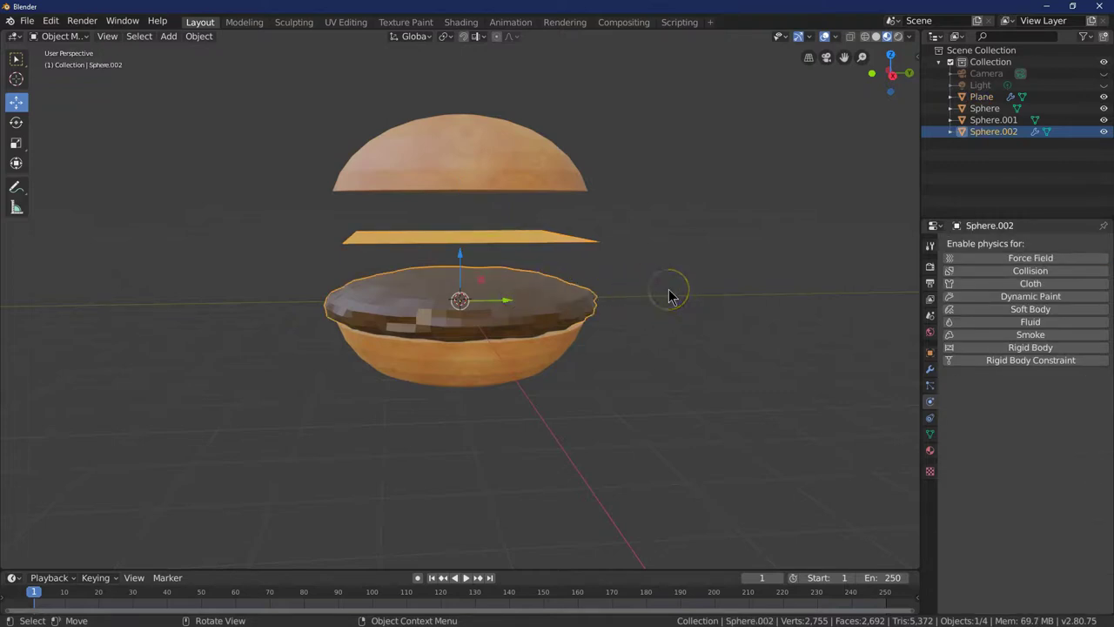
pyautogui.click(1041, 272)
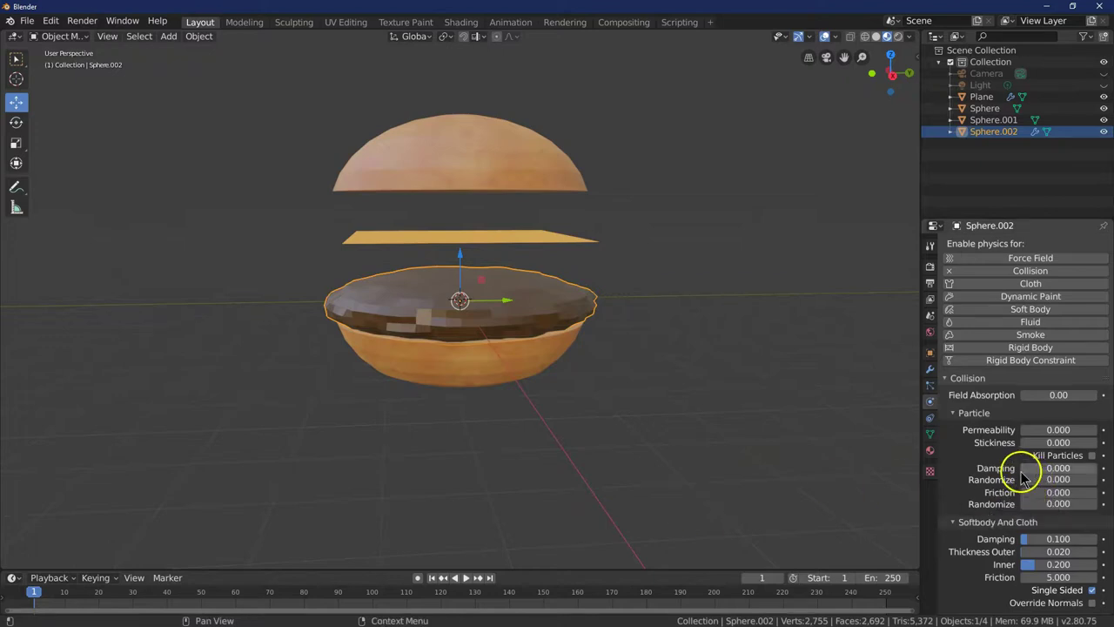
# Play the simulation to watch the cheese fall onto the patty, then pause.
pyautogui.click(466, 578)
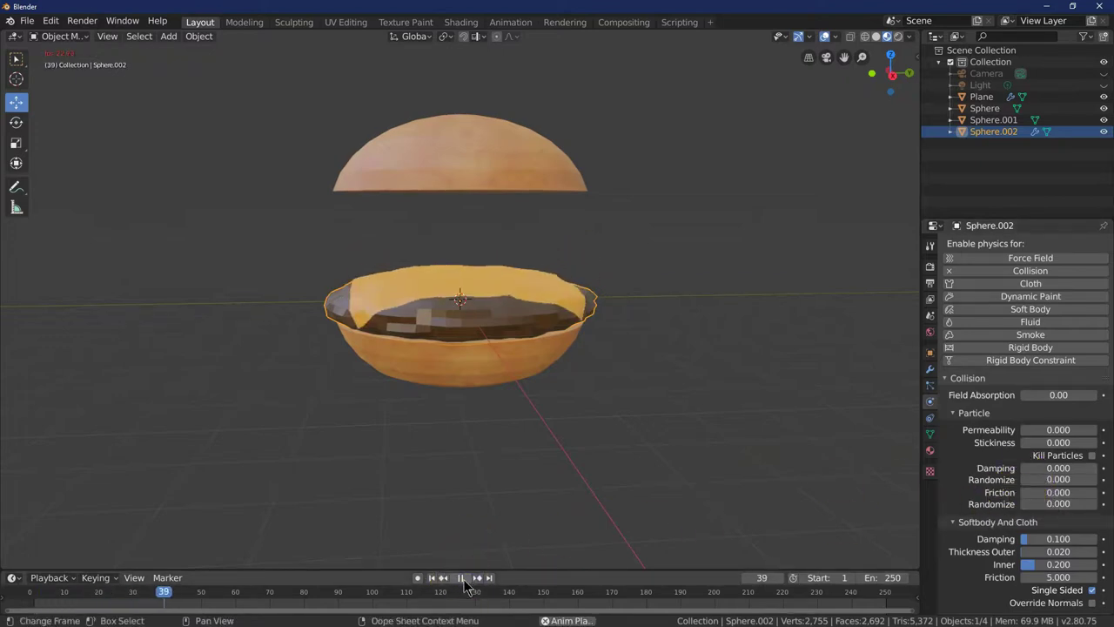
pyautogui.click(467, 578)
pyautogui.moveTo(887, 82); pyautogui.dragTo(896, 109)
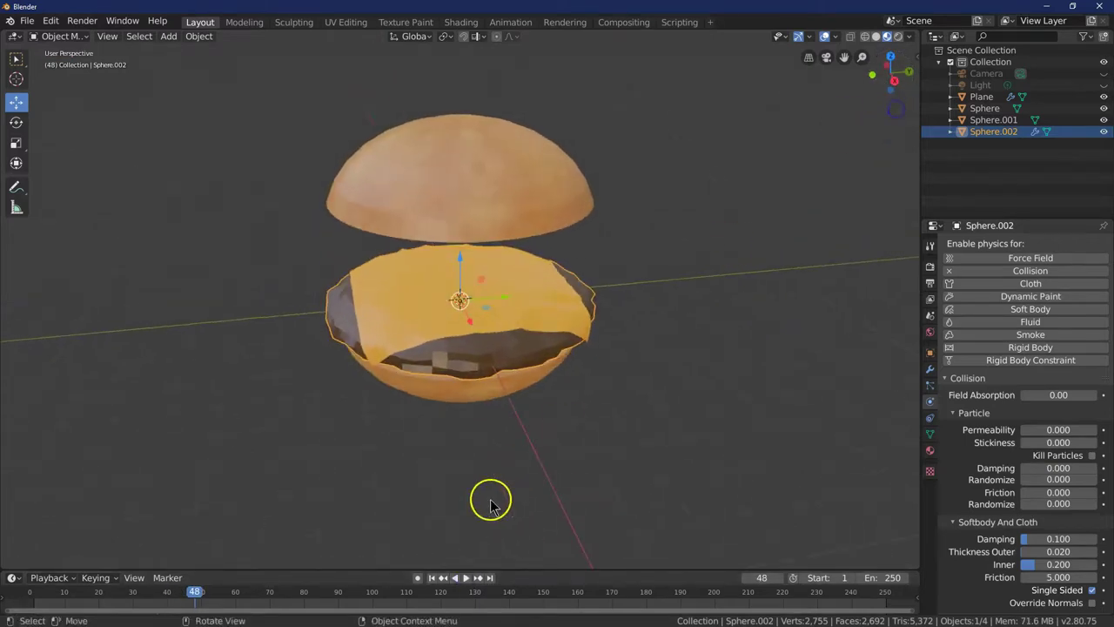
# Rewind to frame one and scale the cheese plane to 3.2 on X and Y.
pyautogui.click(433, 577)
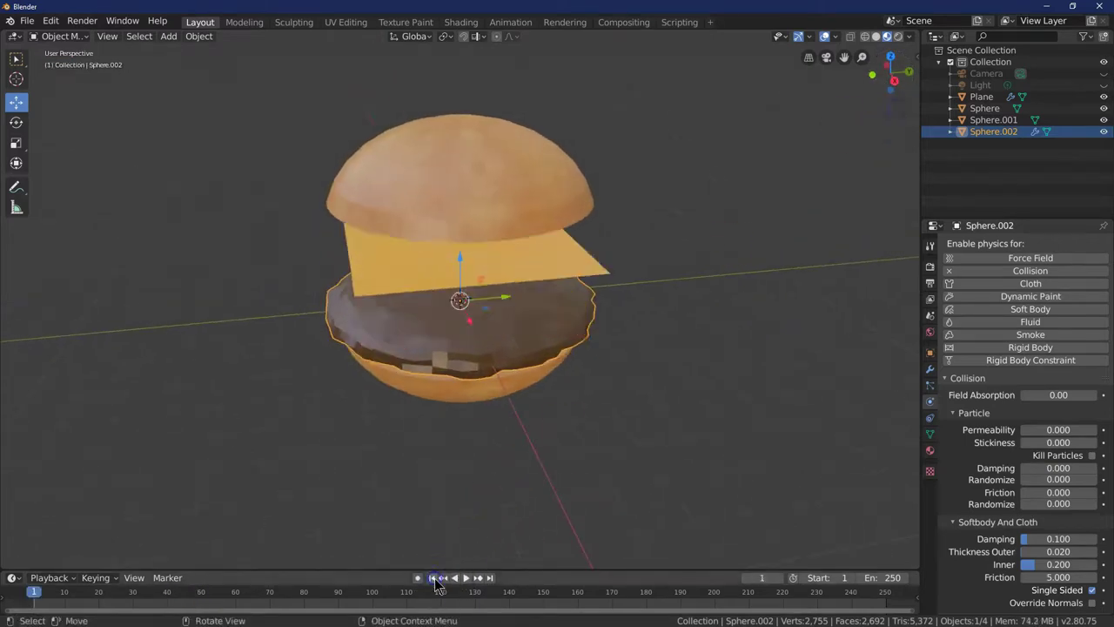
pyautogui.click(378, 255)
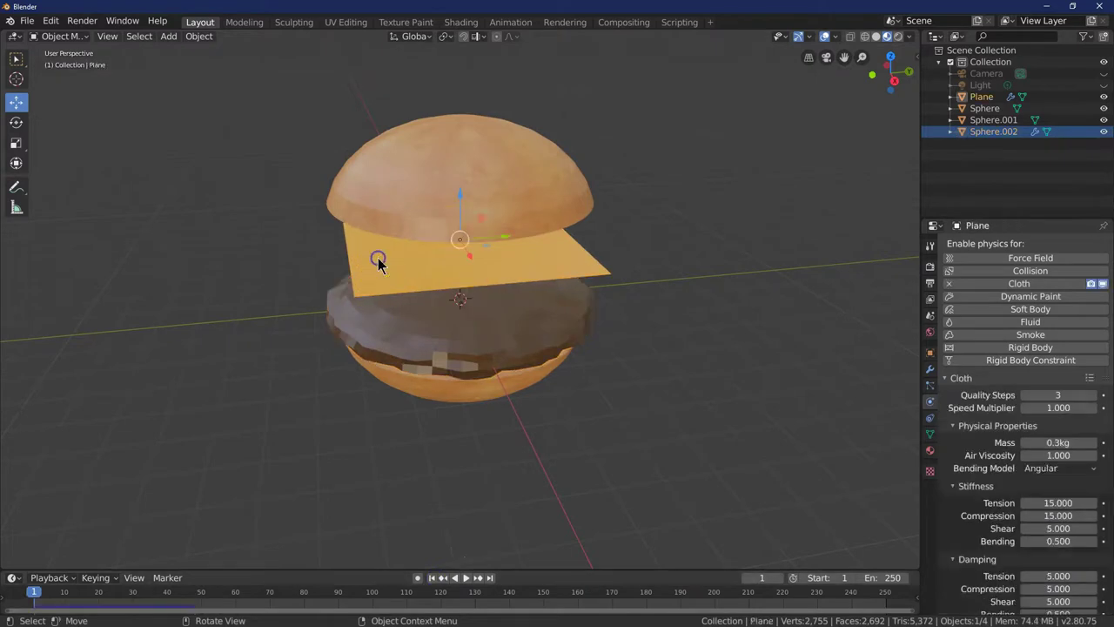
pyautogui.click(928, 353)
pyautogui.click(1057, 350)
pyautogui.write('3.2')
pyautogui.press('Tab')
pyautogui.write('3.2')
pyautogui.press('Return')
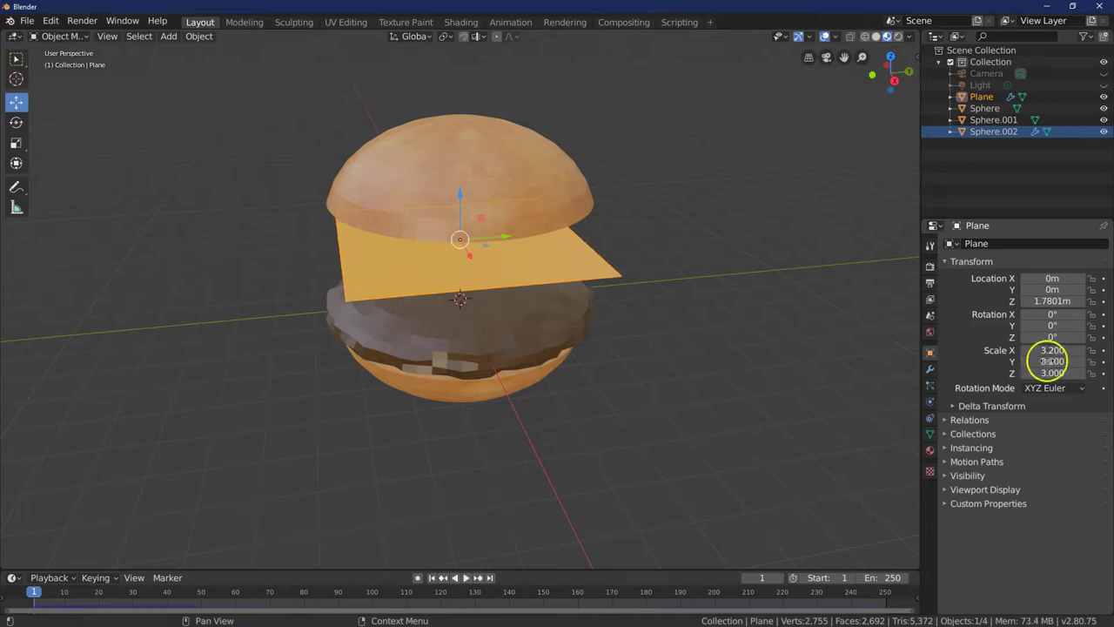
# Replay the simulation until the wider cheese drapes over the patty, then stop.
pyautogui.click(470, 579)
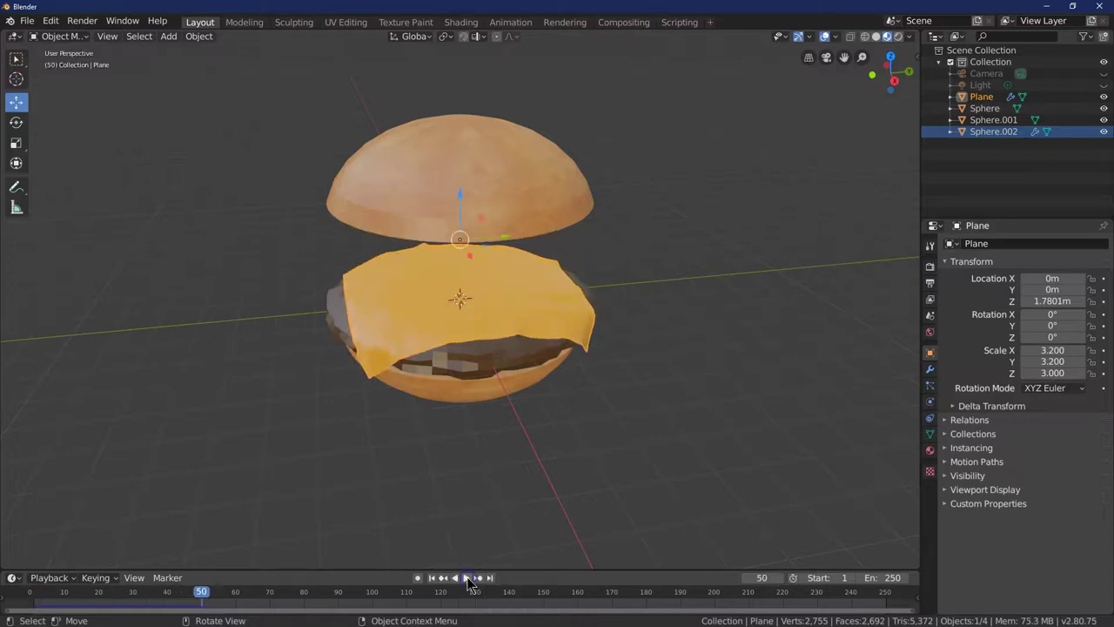
pyautogui.click(468, 579)
pyautogui.moveTo(892, 77); pyautogui.dragTo(396, 74)
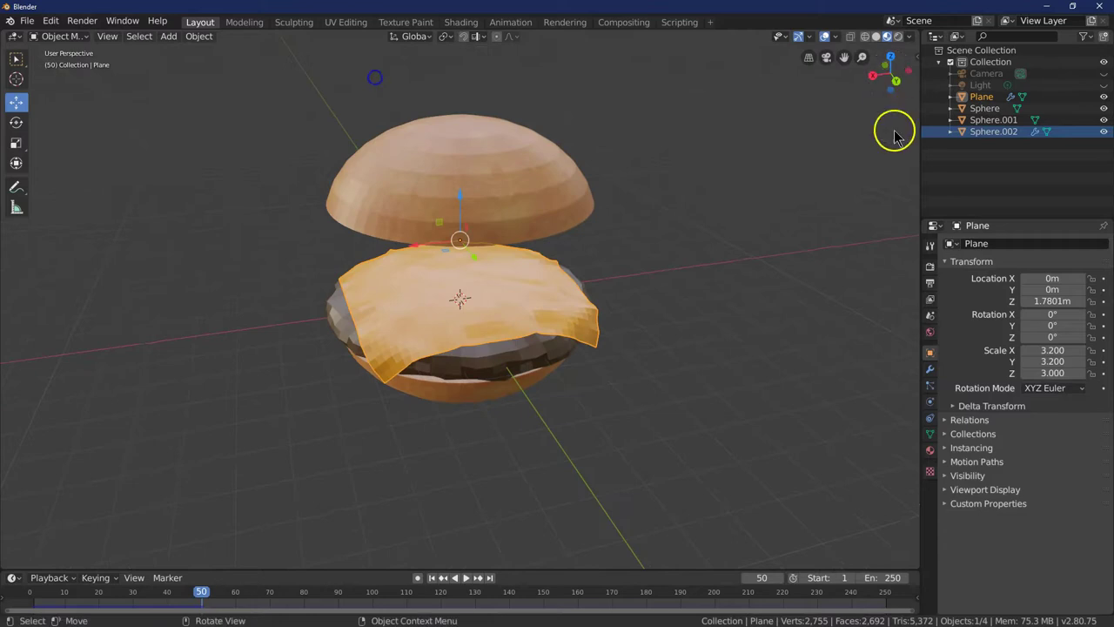
# Apply the Cloth modifier to bake the draped cheese shape into the mesh.
pyautogui.click(930, 371)
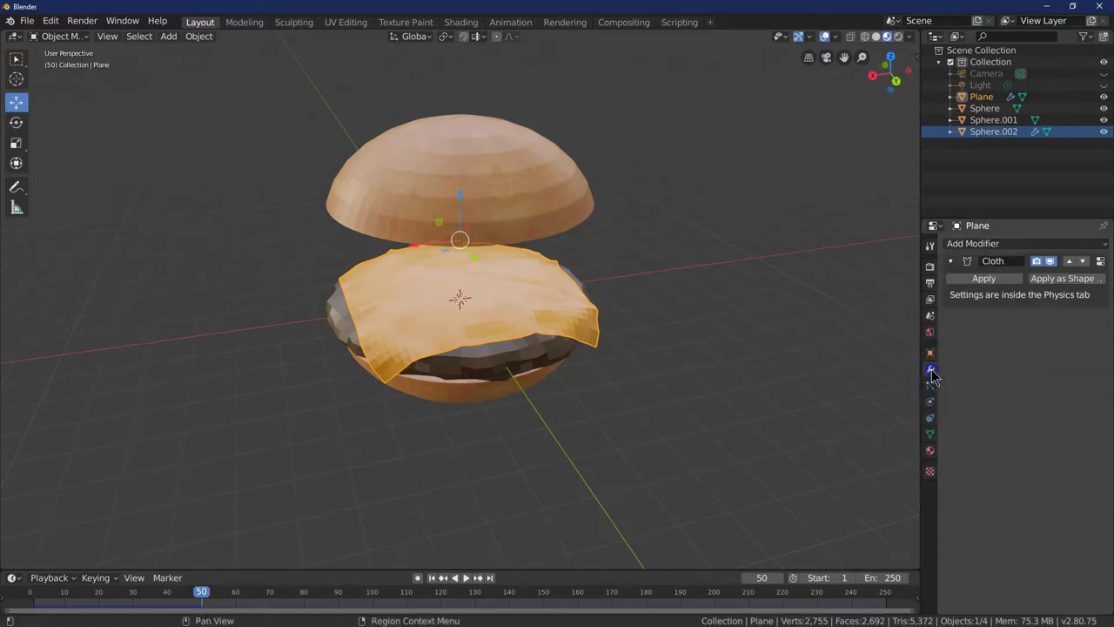
pyautogui.click(986, 279)
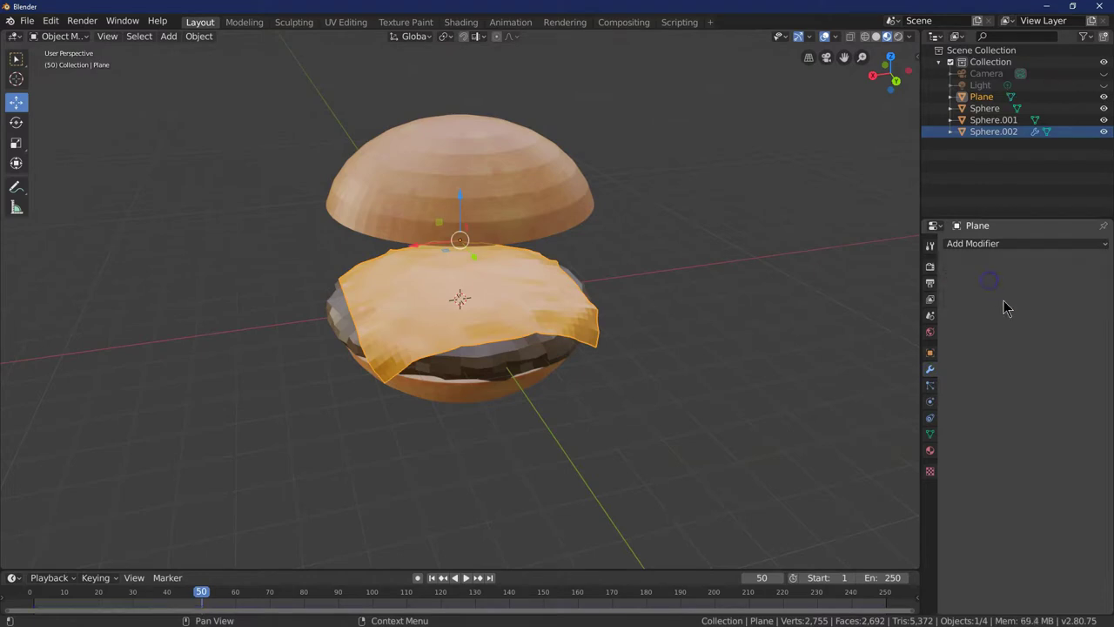
pyautogui.click(432, 581)
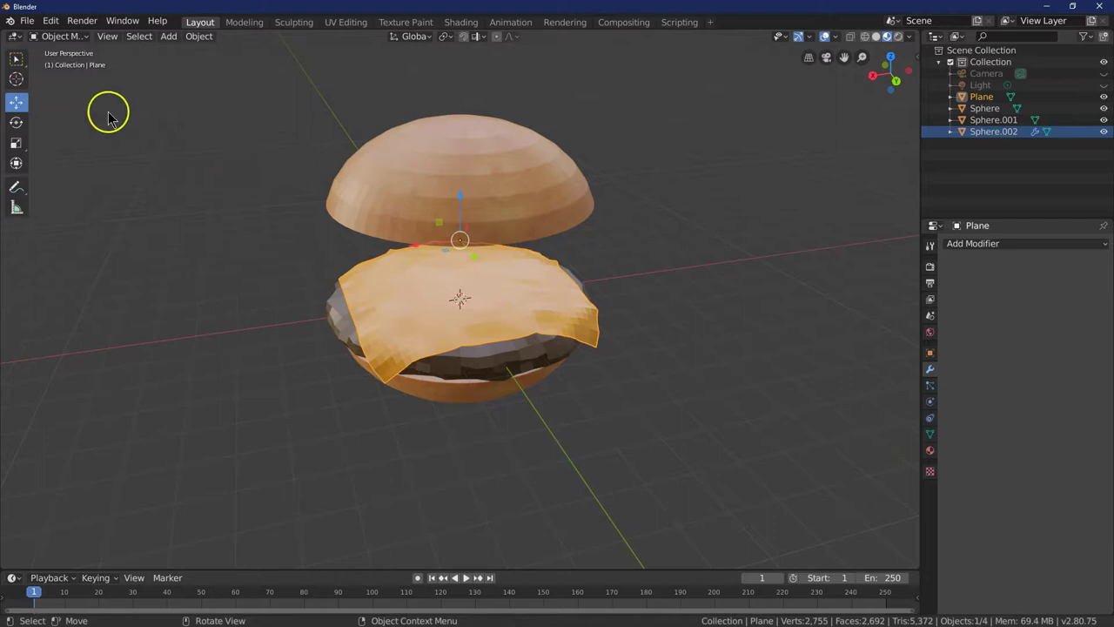
pyautogui.click(54, 36)
# In Edit Mode with face select, select all cheese faces and extrude them.
pyautogui.click(64, 63)
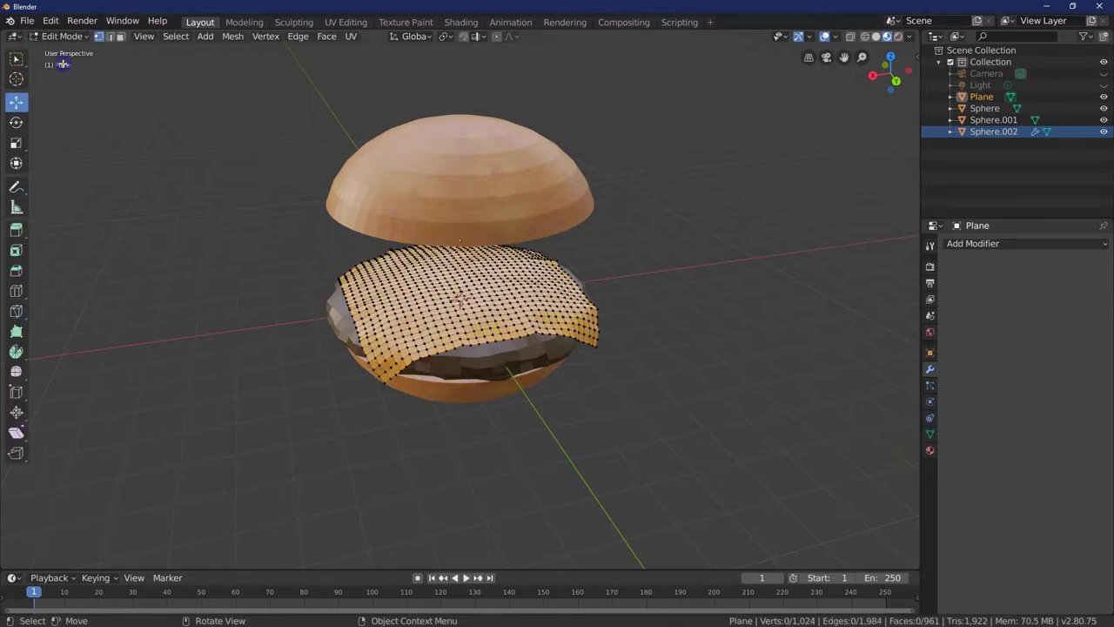
pyautogui.click(120, 36)
pyautogui.click(175, 36)
pyautogui.click(180, 50)
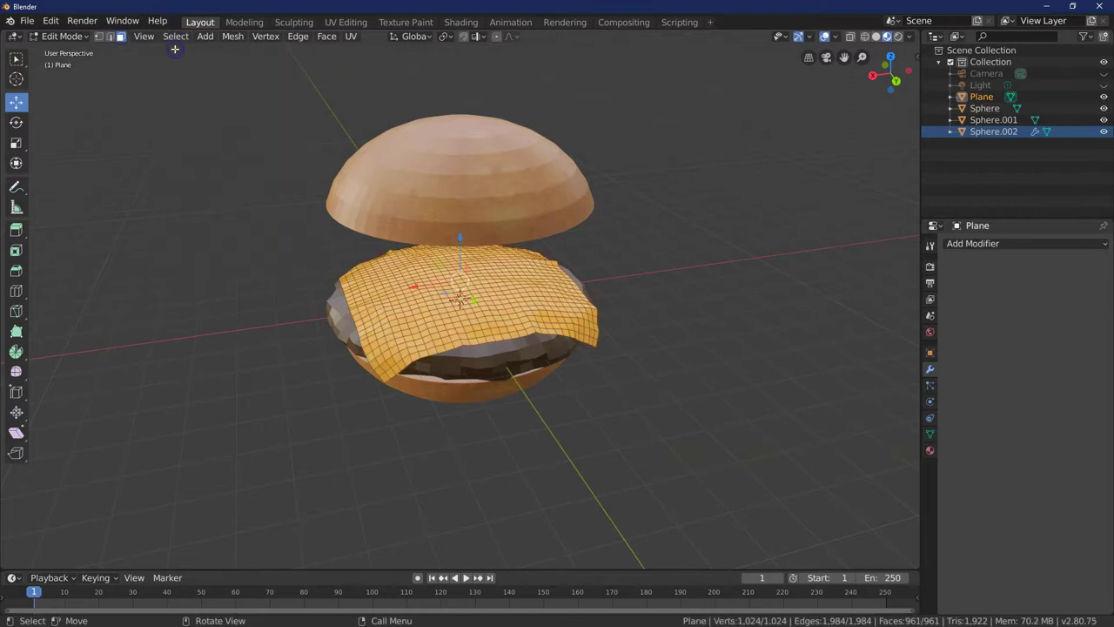
pyautogui.click(326, 36)
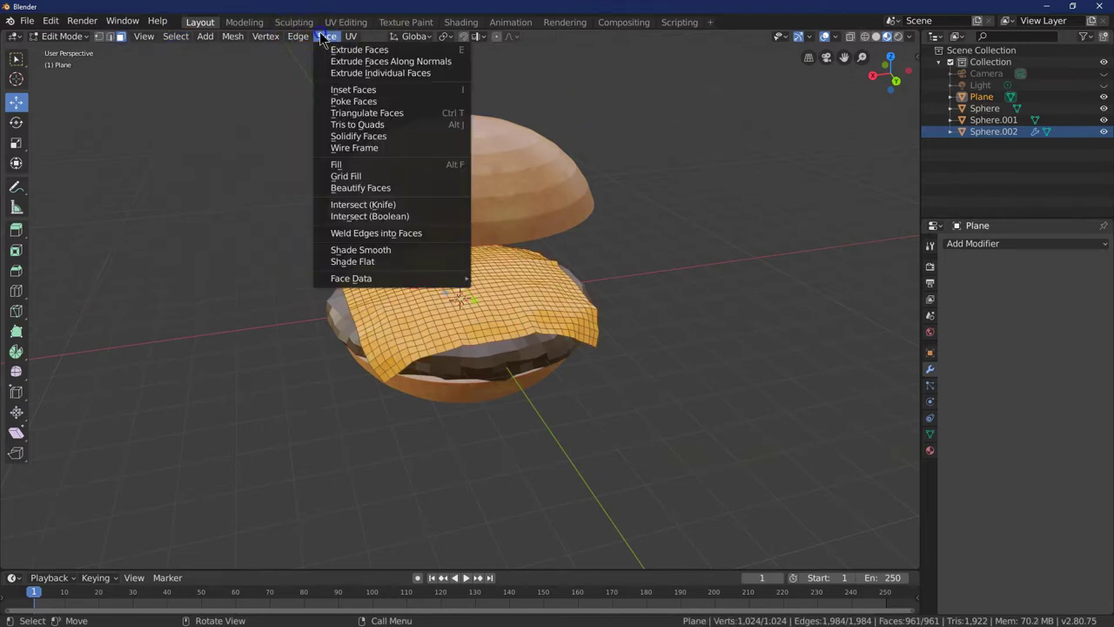
pyautogui.click(346, 49)
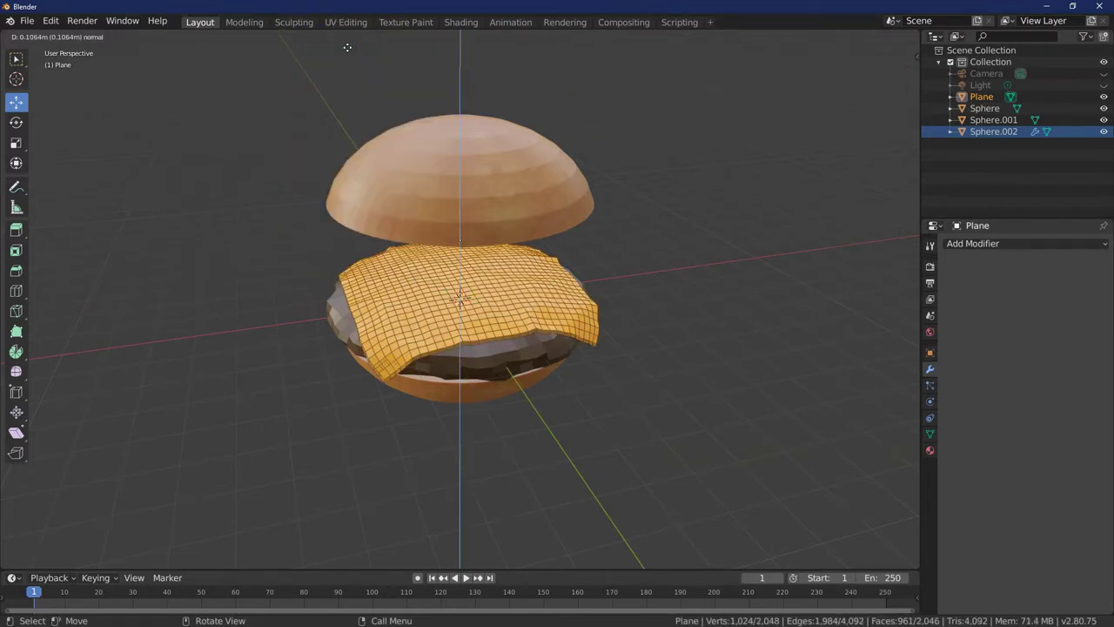
pyautogui.click(347, 49)
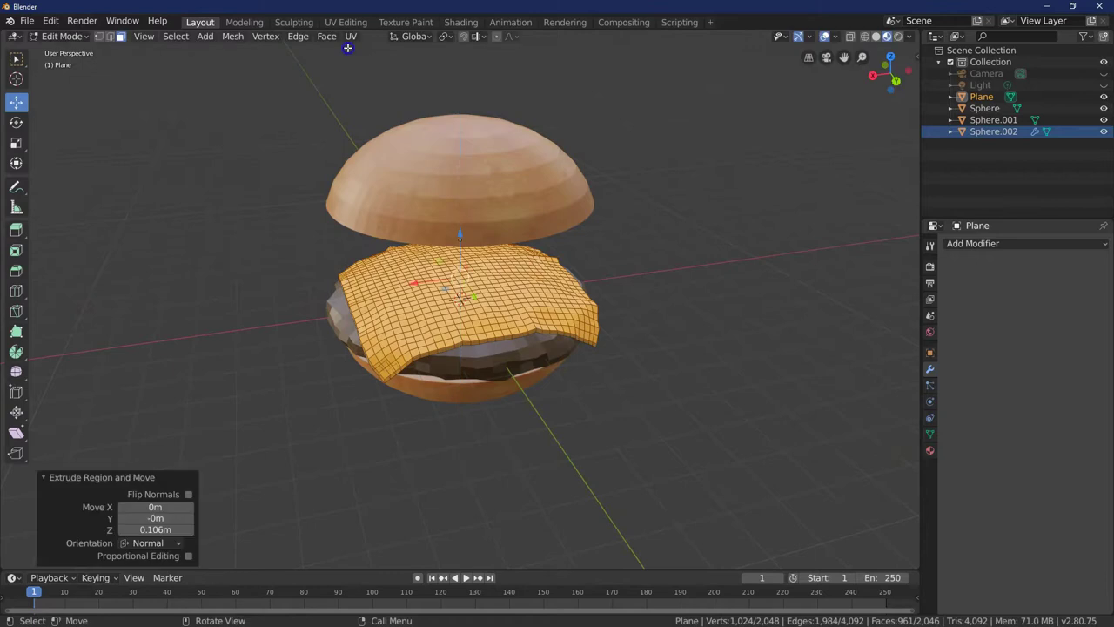
# Set the extrusion height to 0.05 m, then deselect the cheese mesh.
pyautogui.click(875, 78)
pyautogui.moveTo(885, 93)
pyautogui.mouseDown()
pyautogui.moveTo(900, 75)
pyautogui.moveTo(874, 86)
pyautogui.mouseUp()
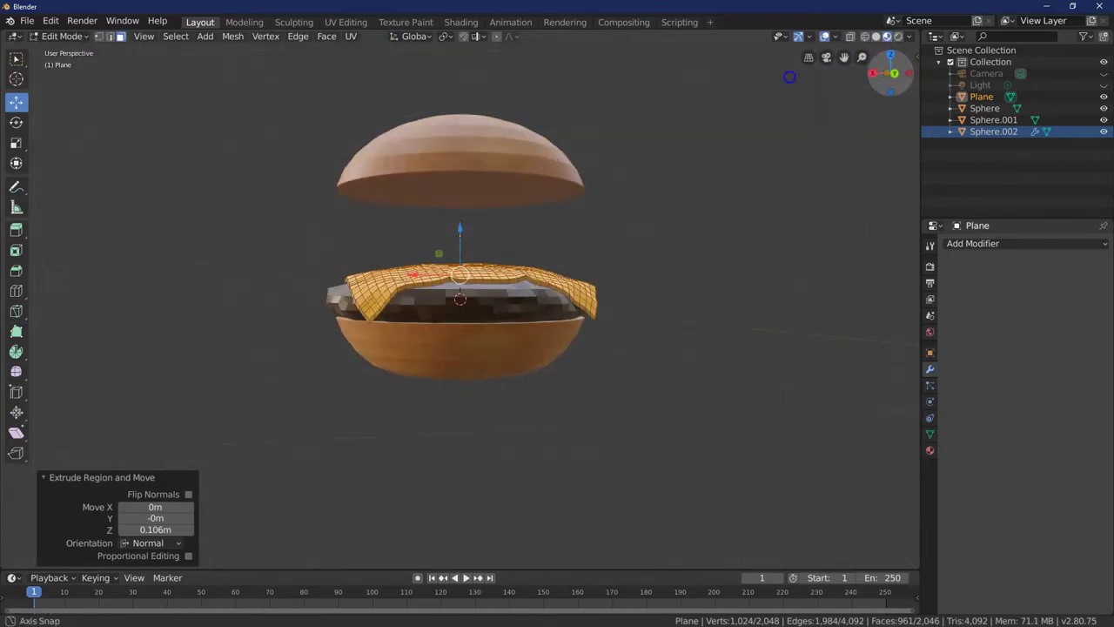
pyautogui.click(162, 529)
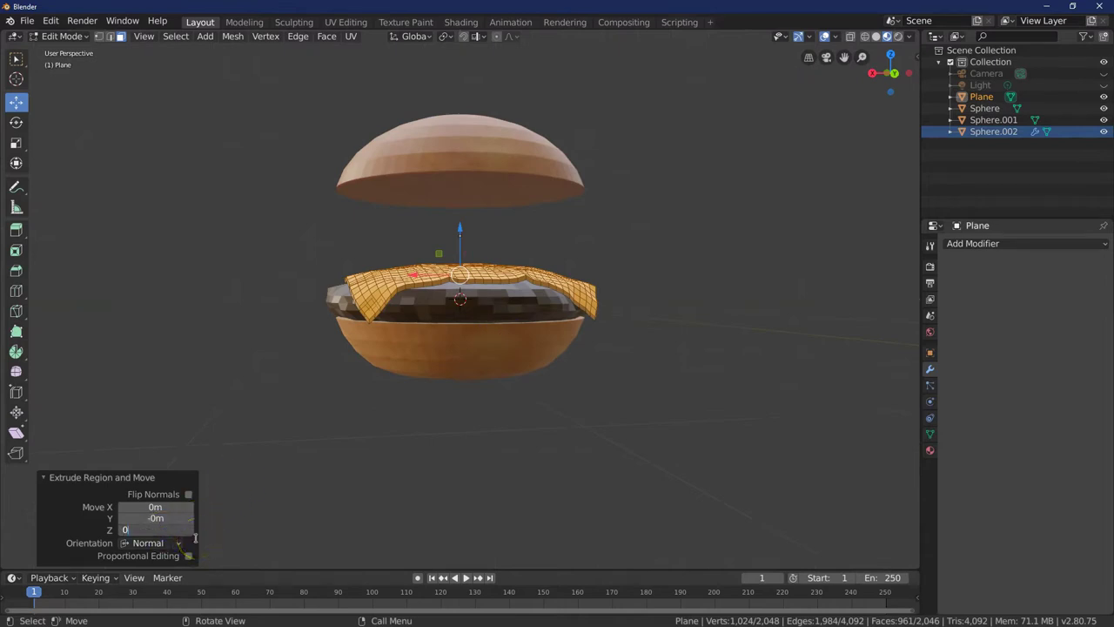
pyautogui.press('Return')
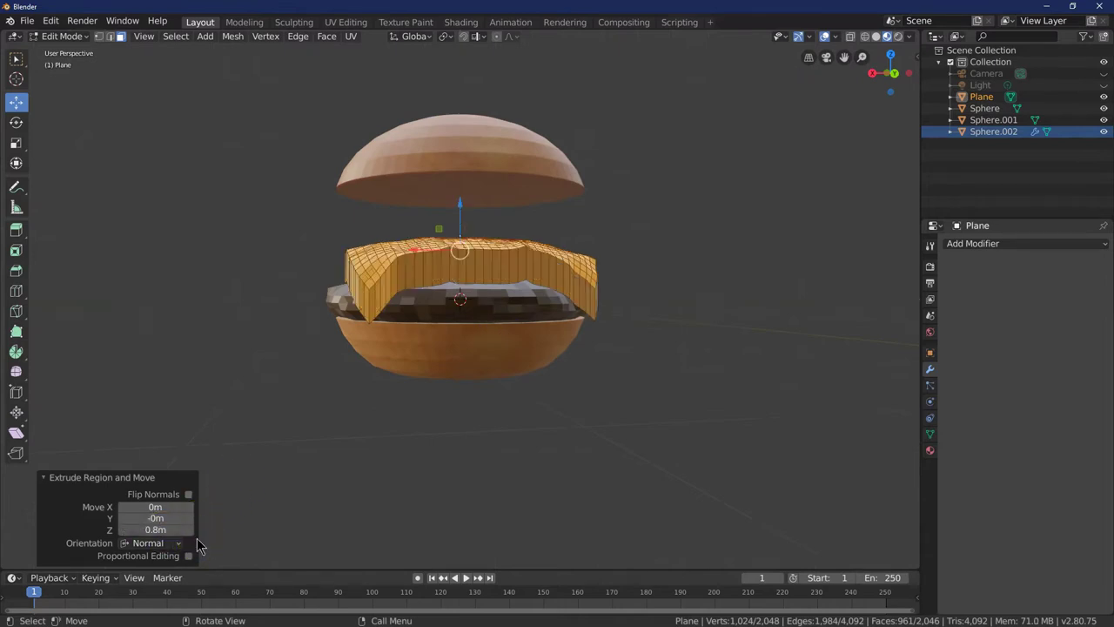
pyautogui.click(161, 528)
pyautogui.write('0.05')
pyautogui.press('Return')
pyautogui.click(159, 528)
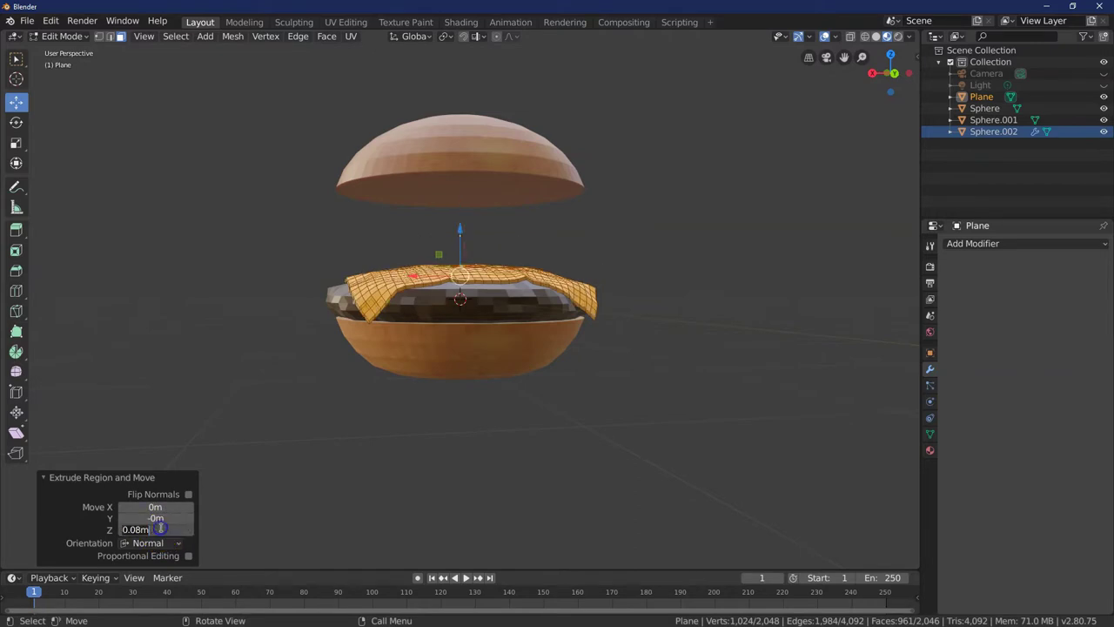
pyautogui.write('0.03')
pyautogui.press('Return')
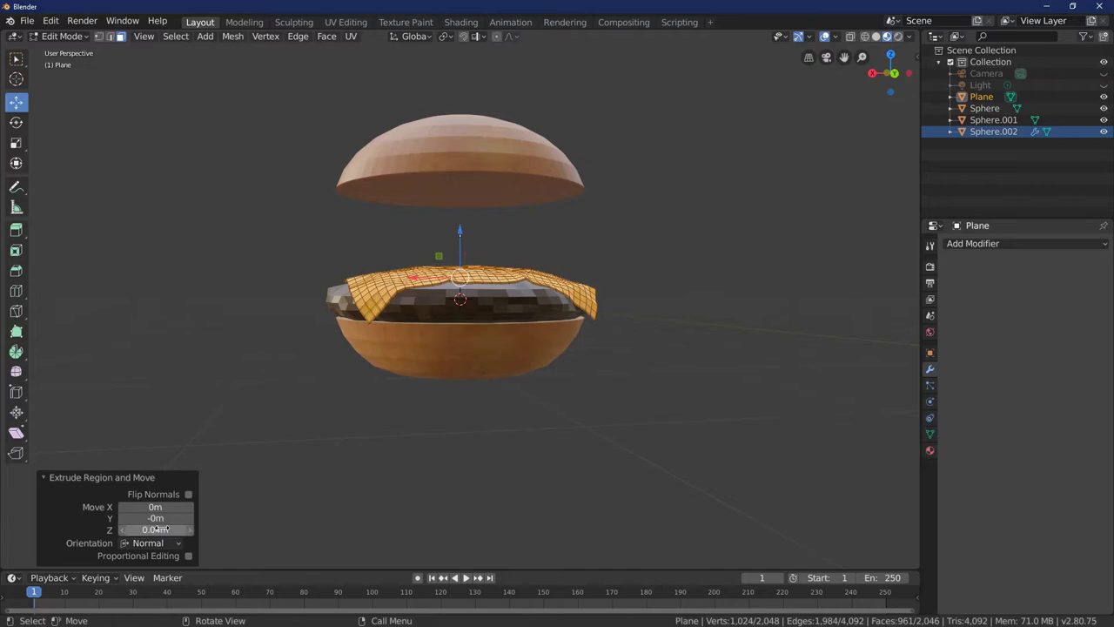
pyautogui.click(160, 528)
pyautogui.write('0.05')
pyautogui.press('Return')
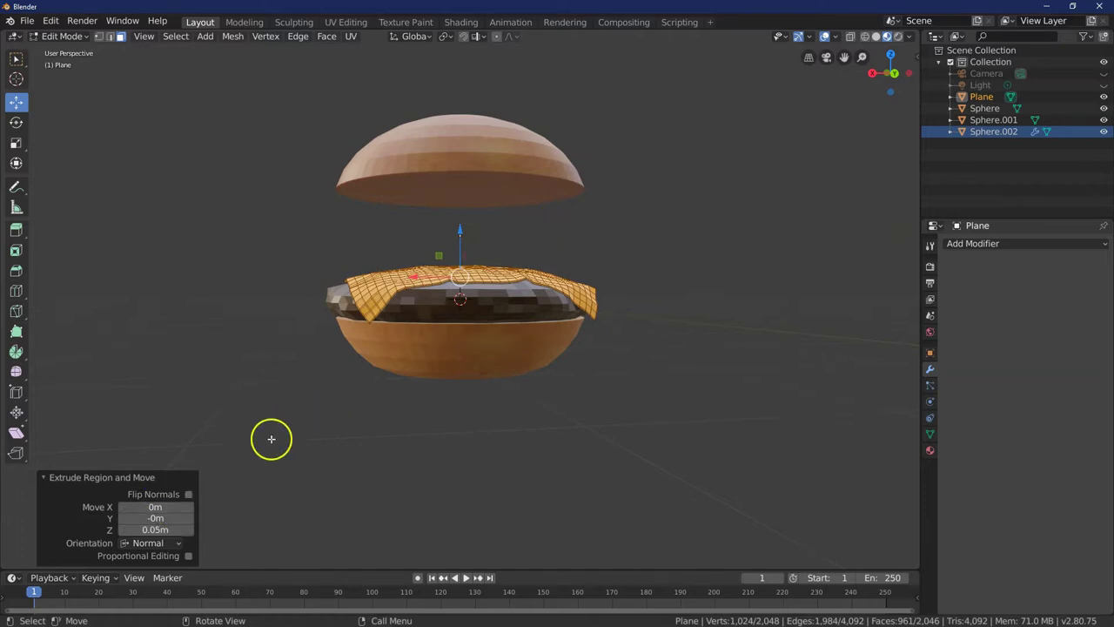
pyautogui.click(221, 317)
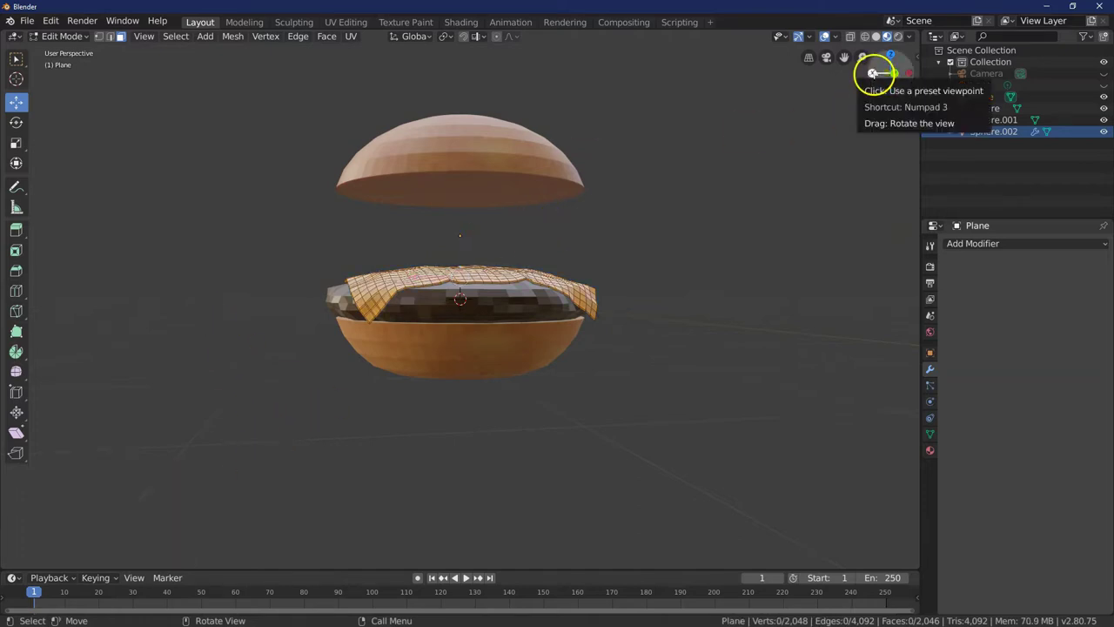
pyautogui.click(873, 73)
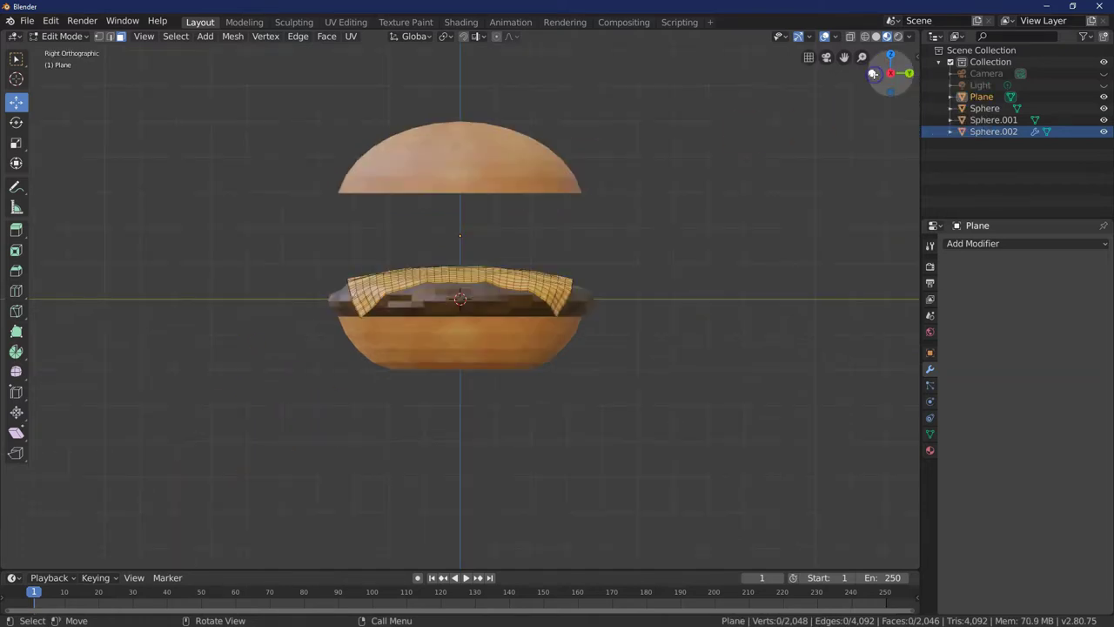
# Back in Object Mode, move the top bun Sphere.001 down onto the cheese.
pyautogui.click(77, 40)
pyautogui.click(63, 34)
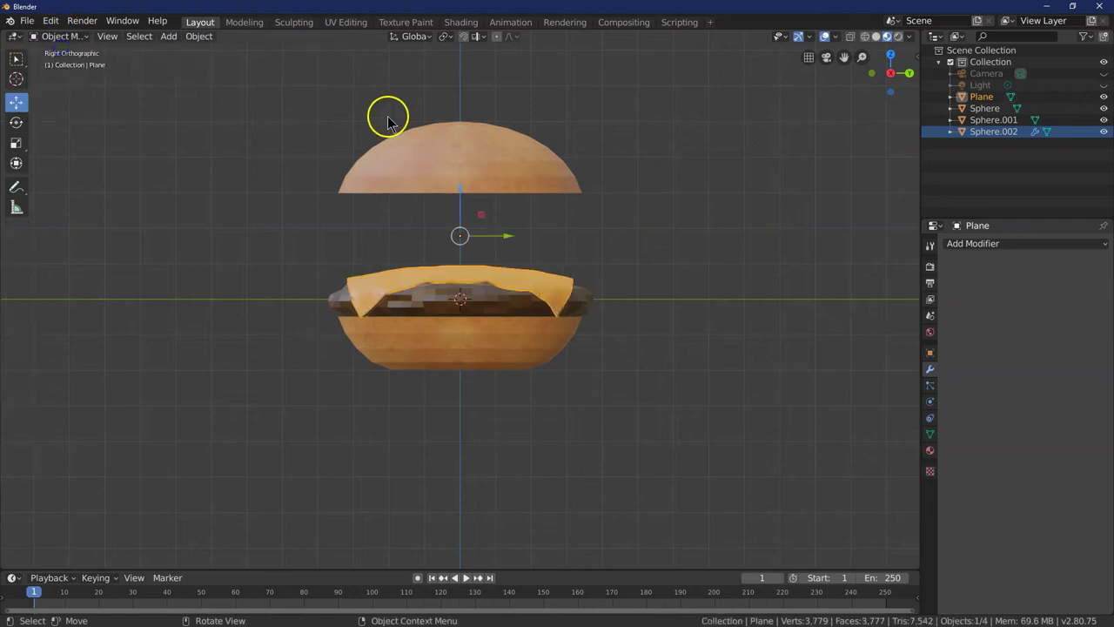
pyautogui.click(425, 139)
pyautogui.moveTo(459, 165); pyautogui.dragTo(439, 247)
pyautogui.moveTo(891, 73); pyautogui.dragTo(61, 97)
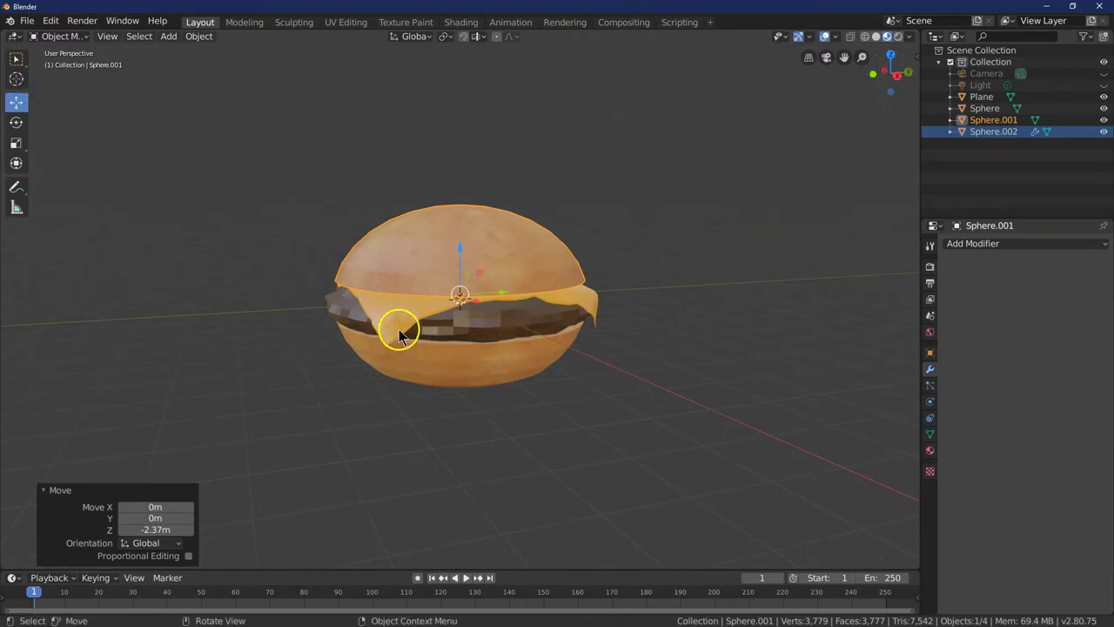